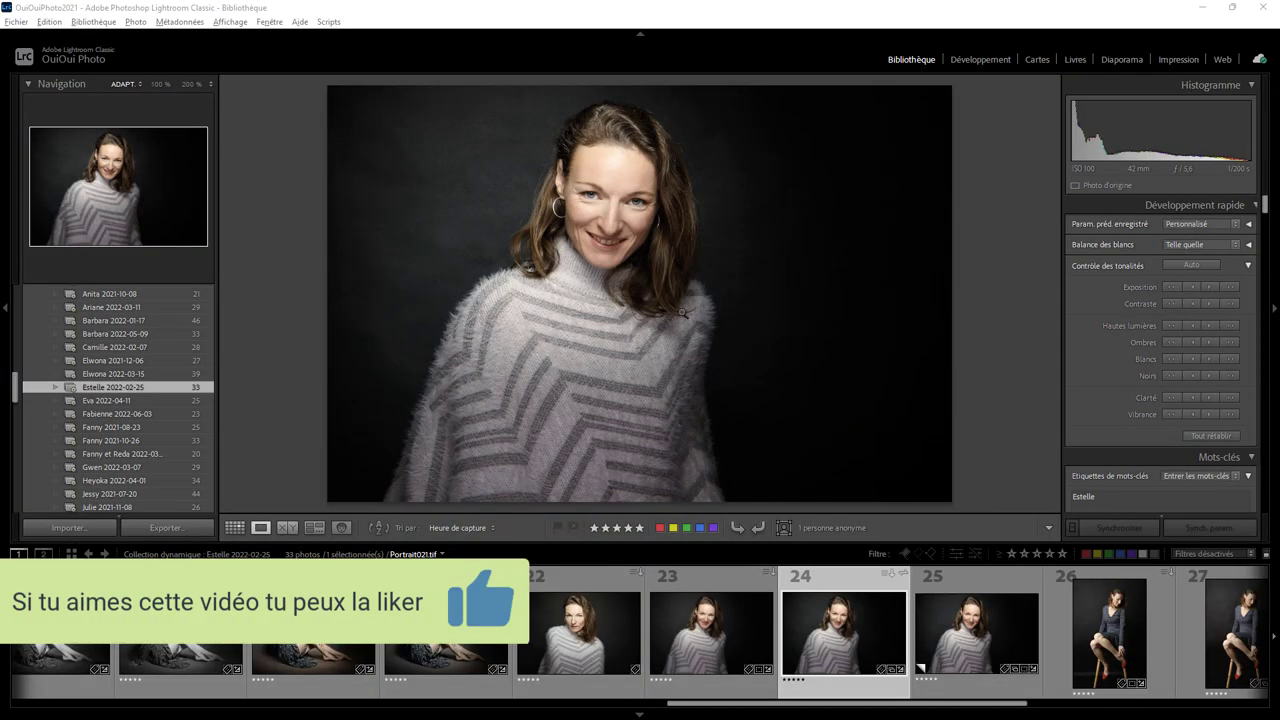
Step: Create a virtual copy of Portrait021.tif and open it in the Develop module
right_click(860, 610)
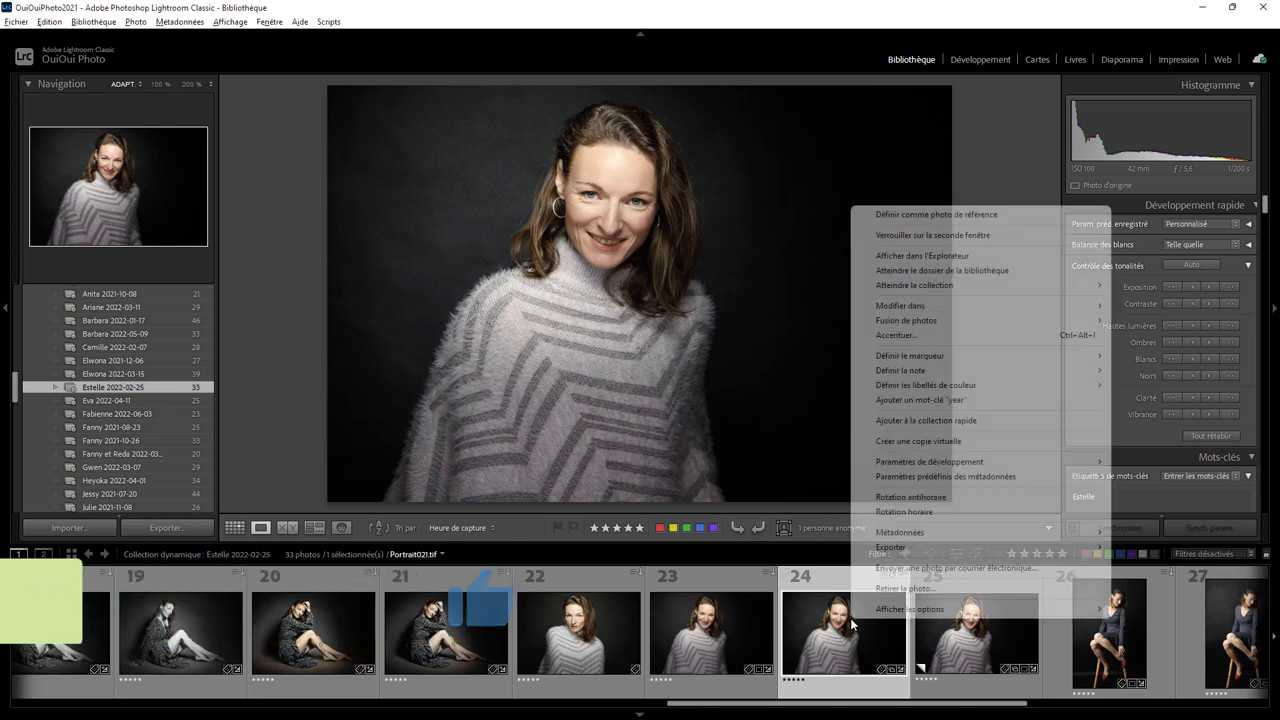
click(910, 441)
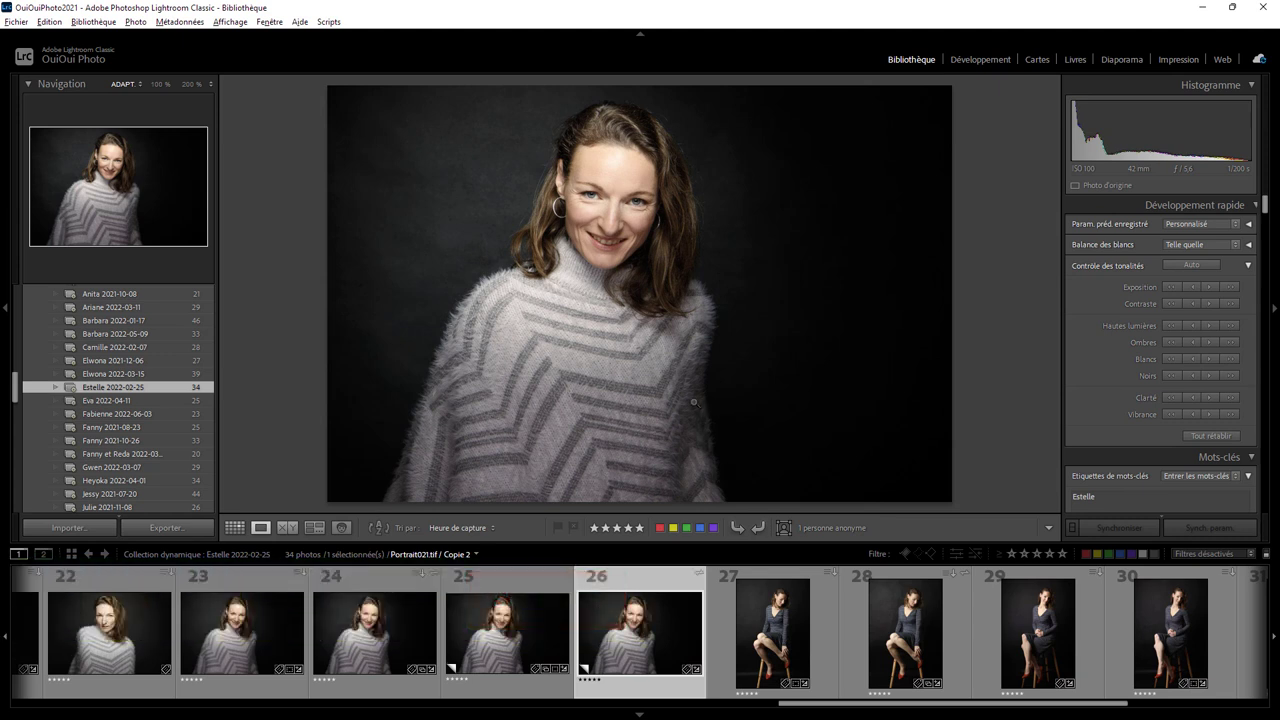
click(971, 61)
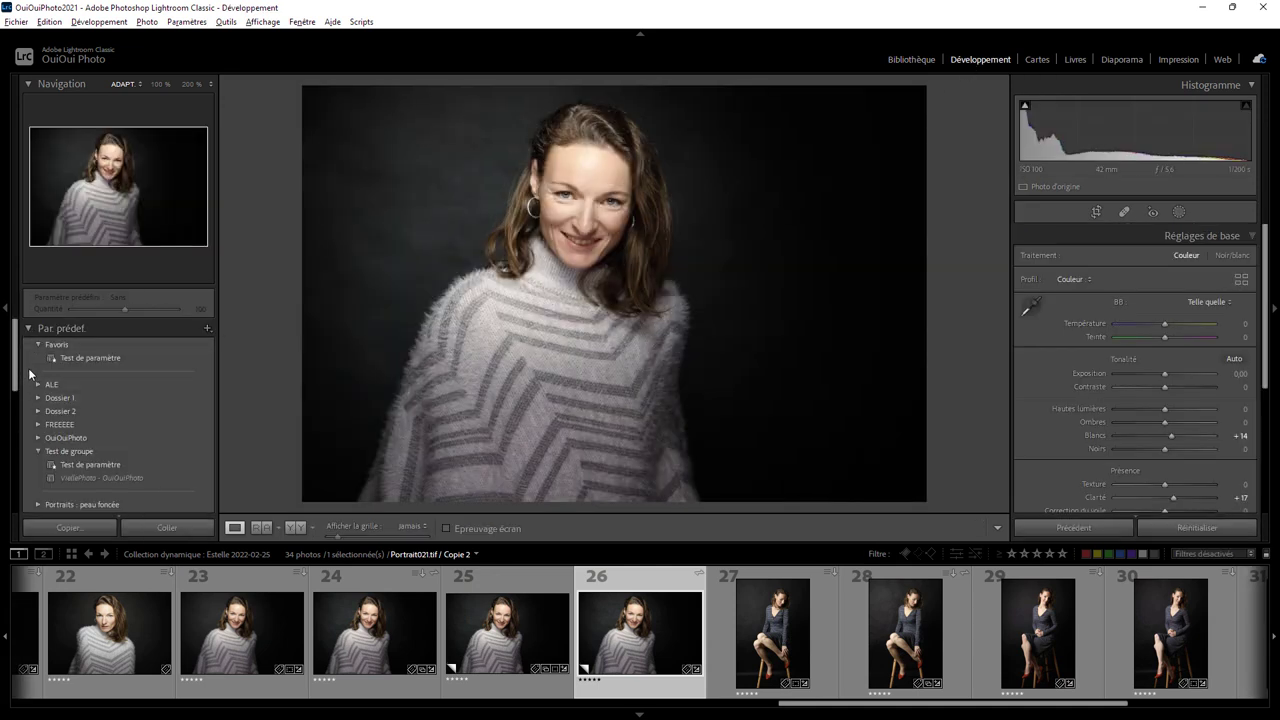
Step: Apply the PB01 preset from Portraits : noir et blanc and set its Quantité to 0
scroll(14, 373, down, 1)
drag(14, 373, 15, 420)
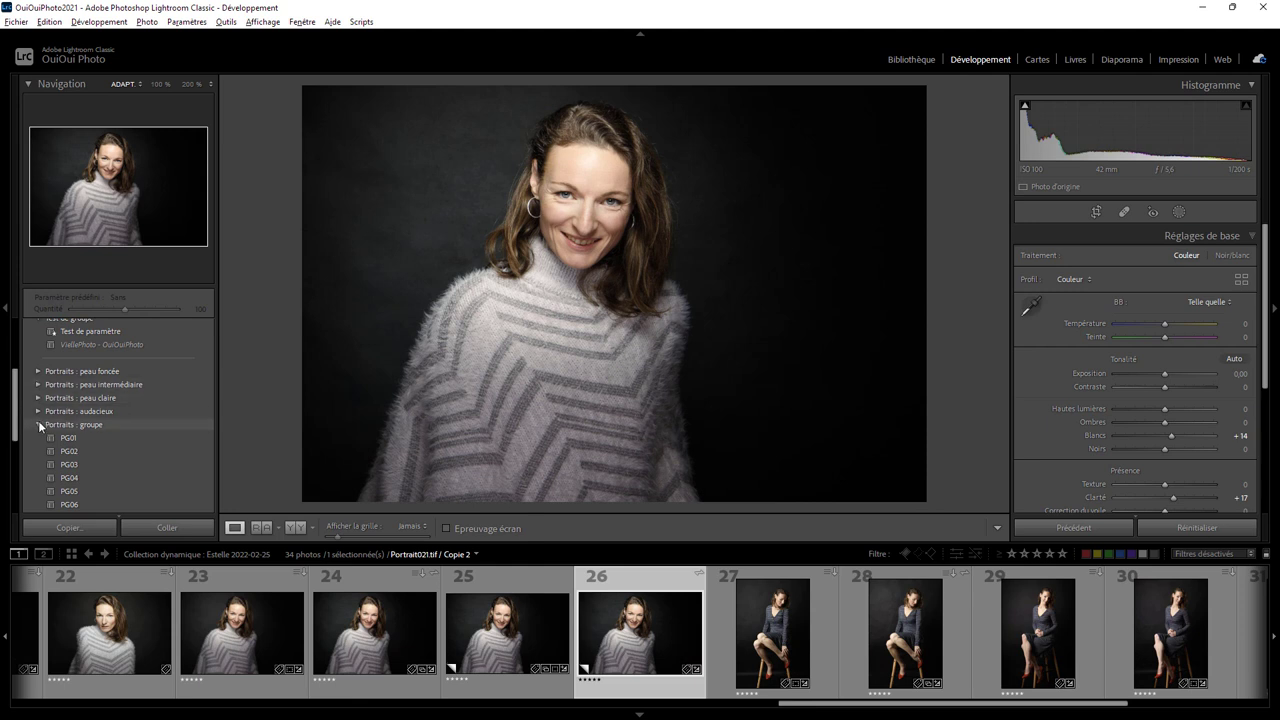
click(38, 425)
click(38, 438)
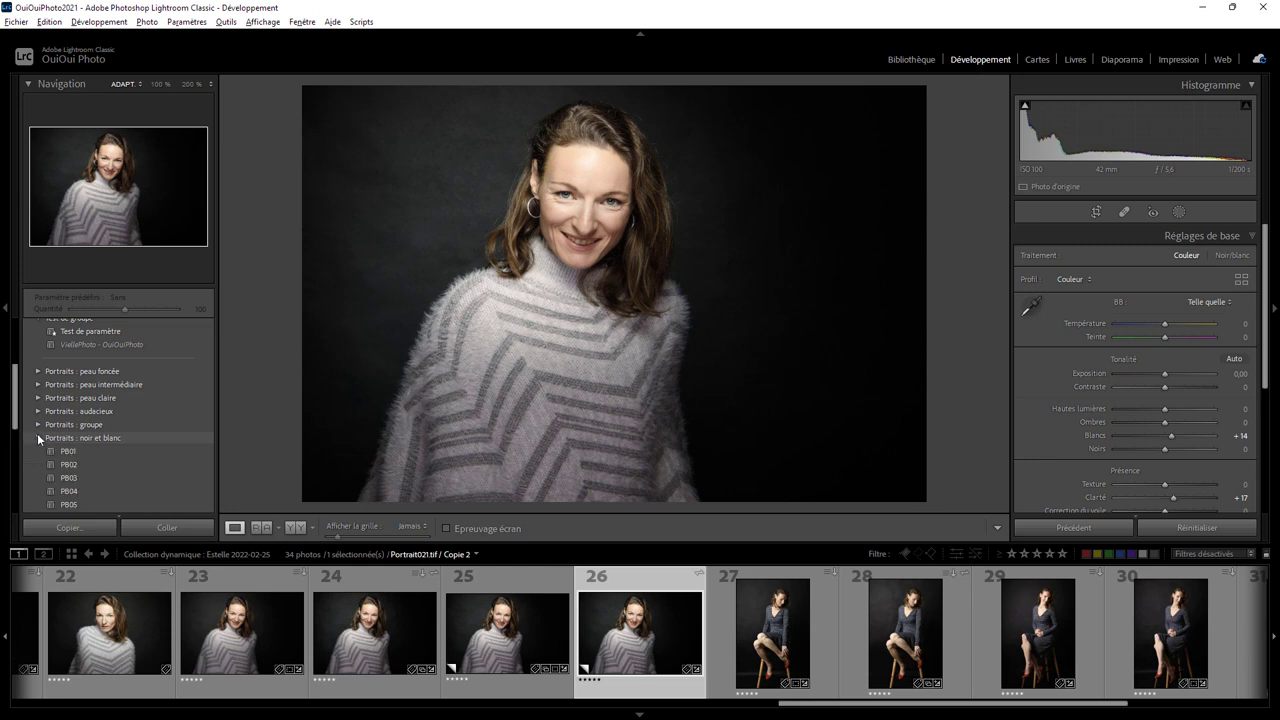
scroll(50, 400, down, 2)
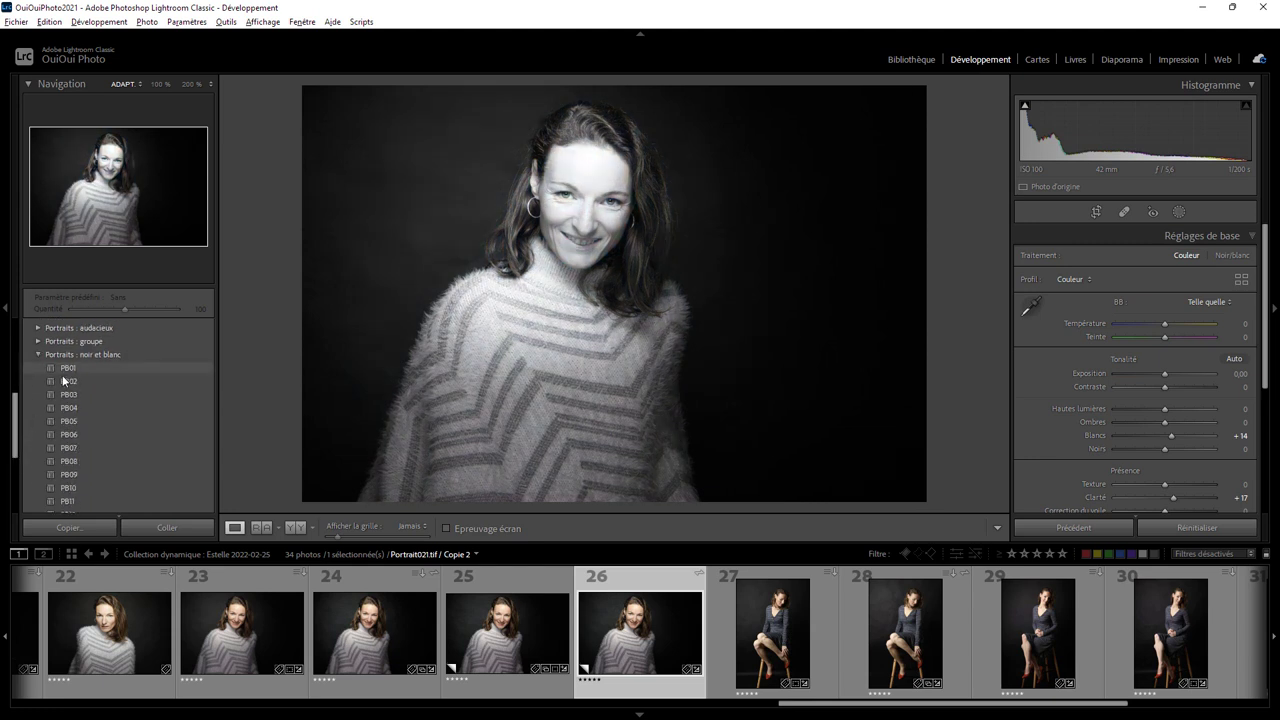
click(68, 368)
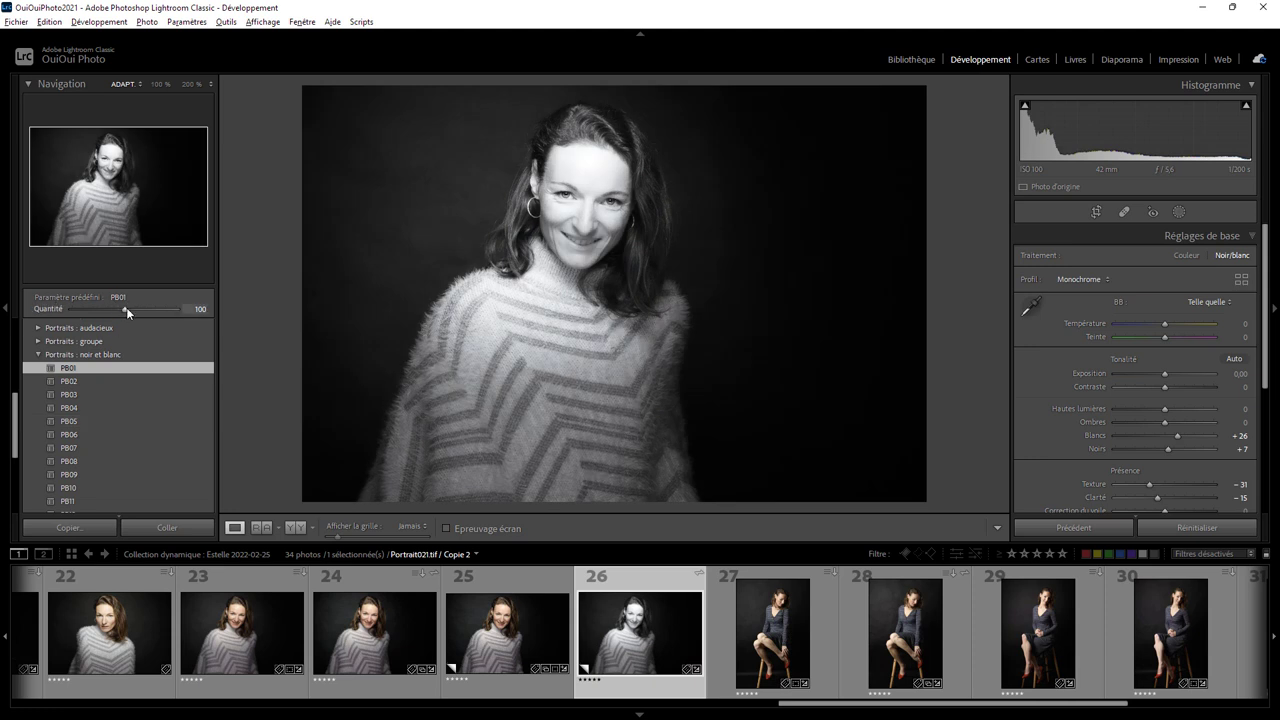
mouse_move(126, 313)
mouse_down()
mouse_move(80, 311)
mouse_move(195, 316)
mouse_move(31, 310)
mouse_move(243, 306)
mouse_move(58, 304)
mouse_move(182, 307)
mouse_move(66, 311)
mouse_up()
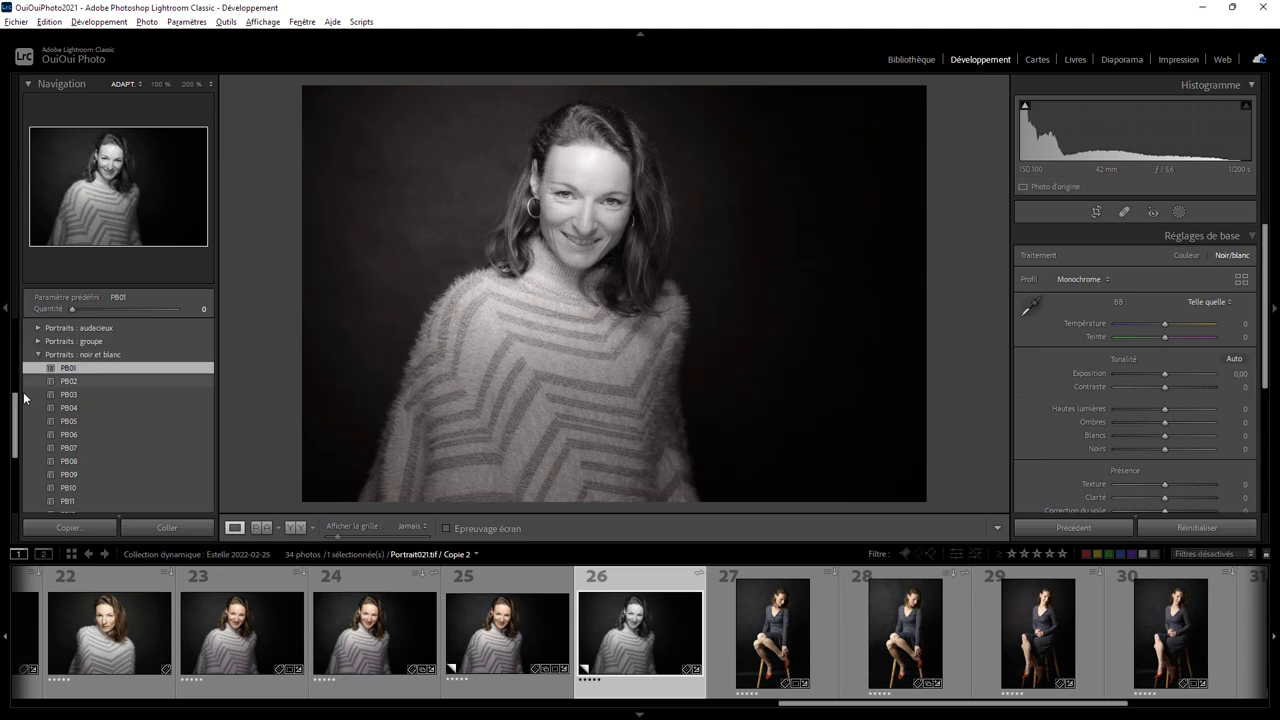
scroll(30, 390, up, 2)
Step: Apply the PL01 preset from Portraits : peau claire, trying Quantité at 0 then about 98
click(37, 365)
click(67, 379)
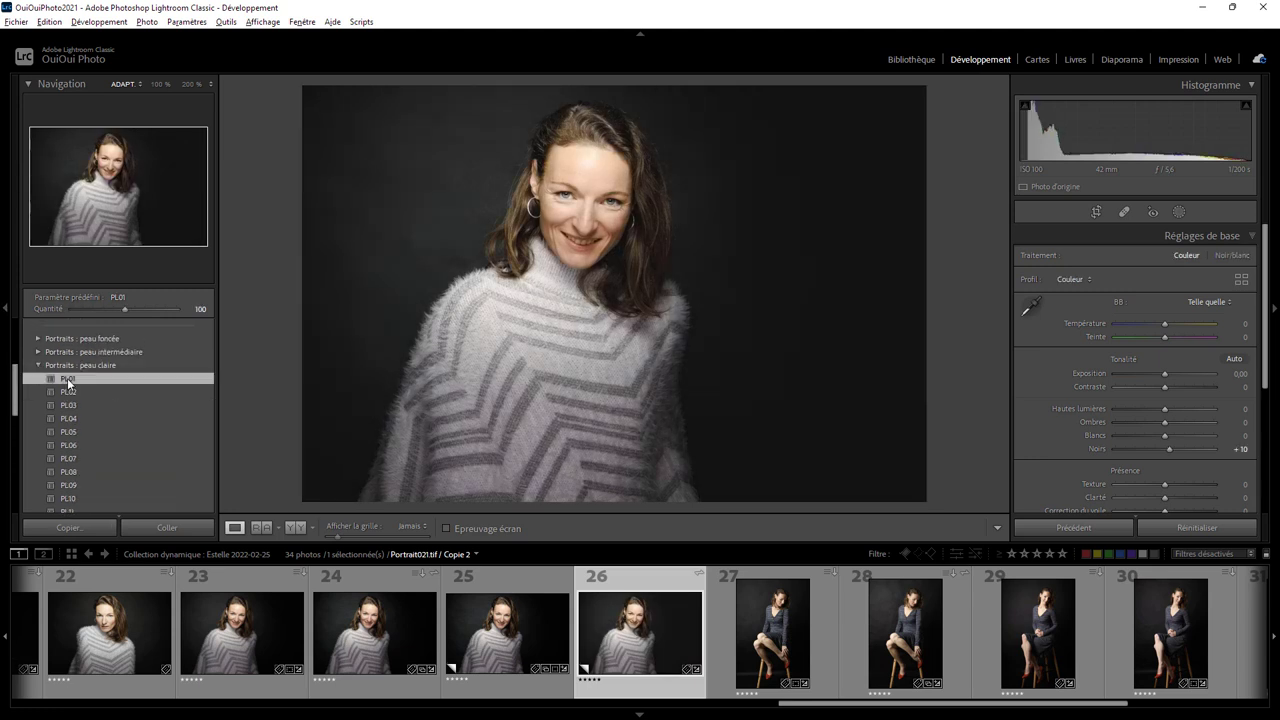
mouse_move(124, 306)
mouse_down()
mouse_move(68, 305)
mouse_move(191, 322)
mouse_up()
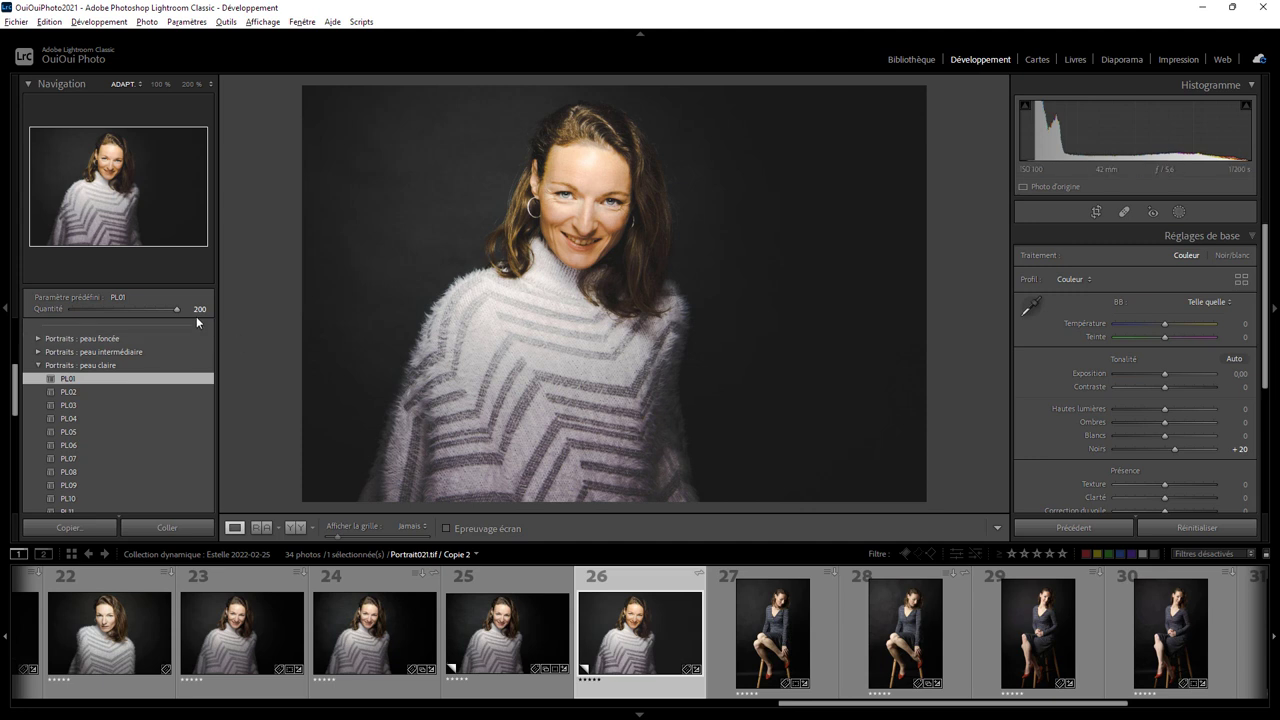
mouse_move(179, 308)
mouse_down()
mouse_move(60, 320)
mouse_move(122, 309)
mouse_up()
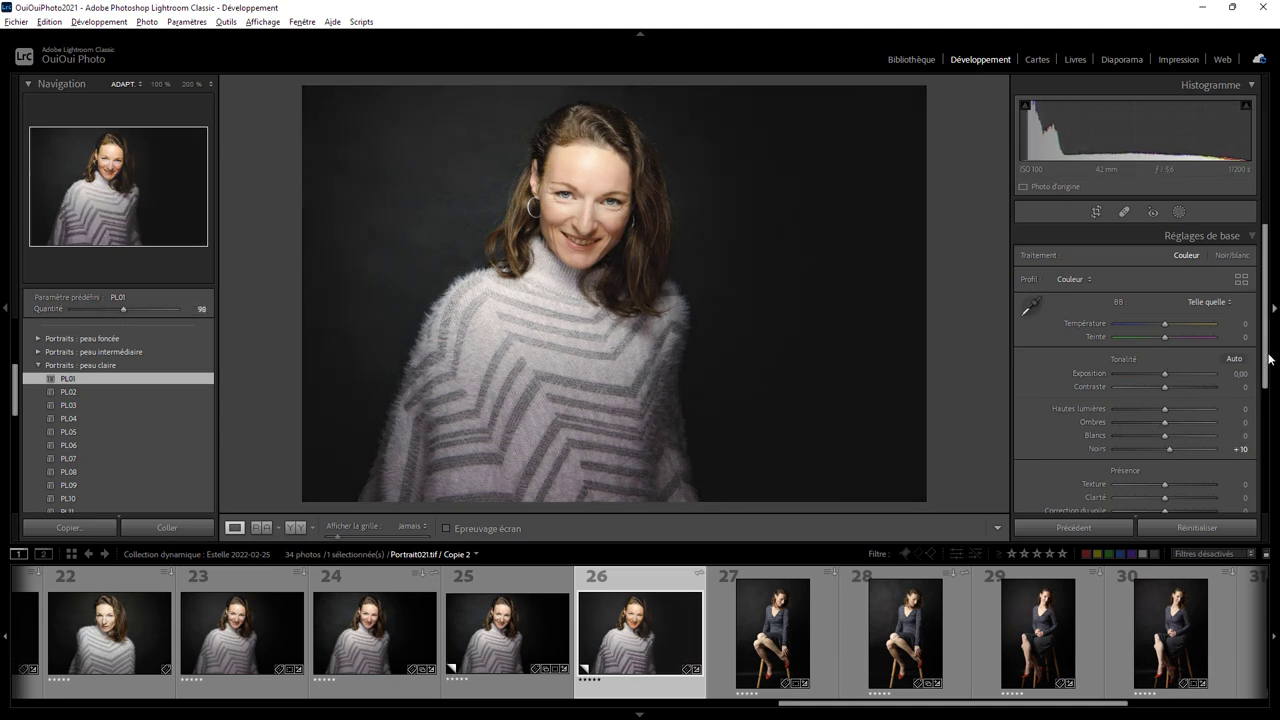
Step: Collapse the peau claire folder and reset the photo's develop settings
scroll(1150, 350, down, 1)
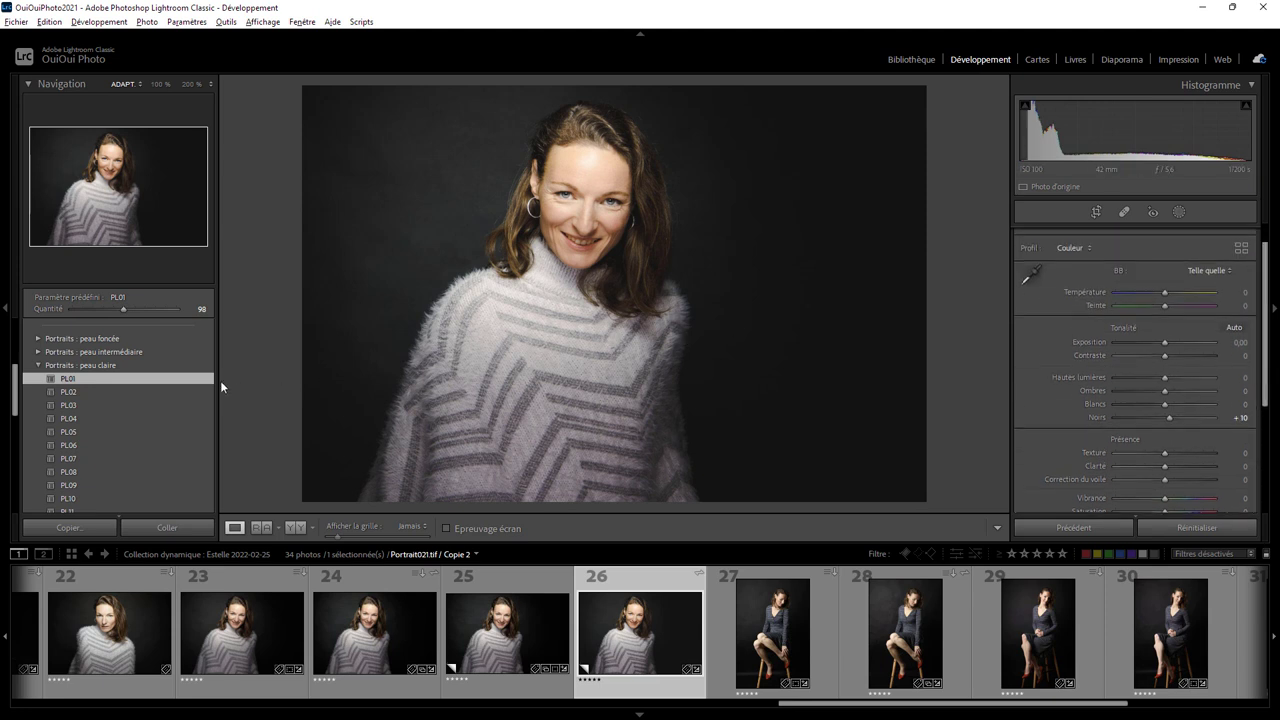
click(40, 366)
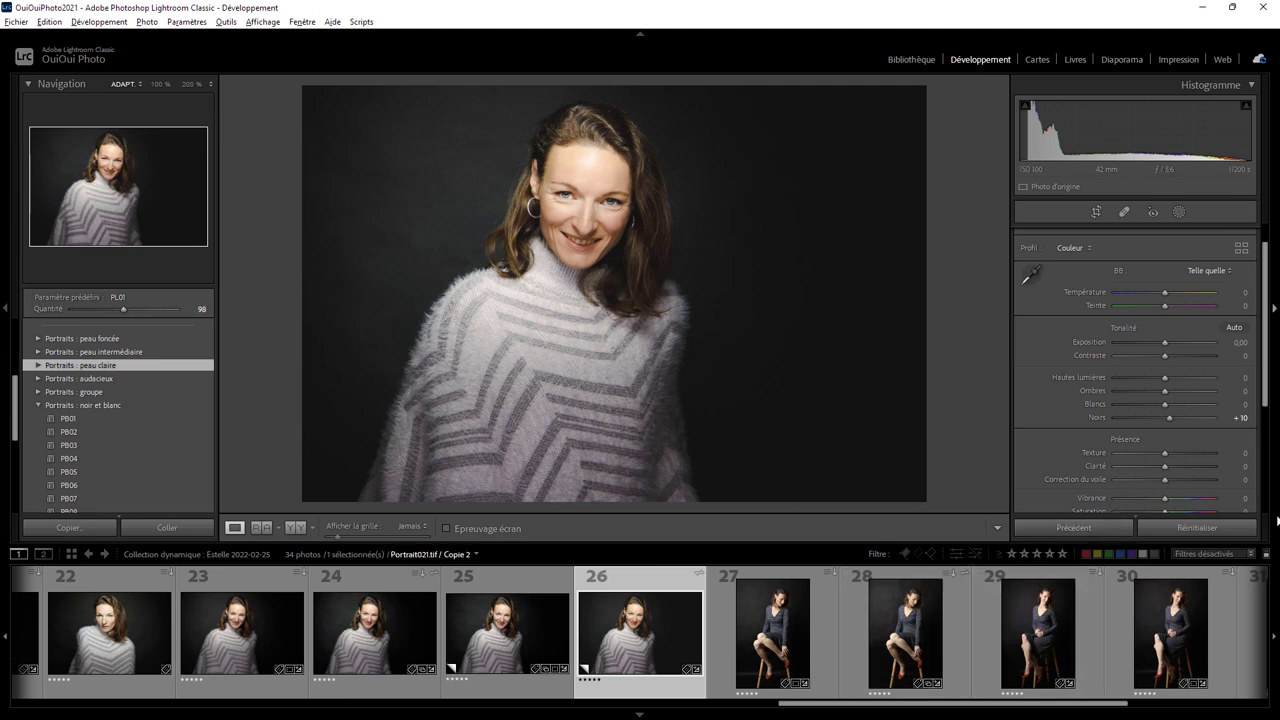
click(1189, 530)
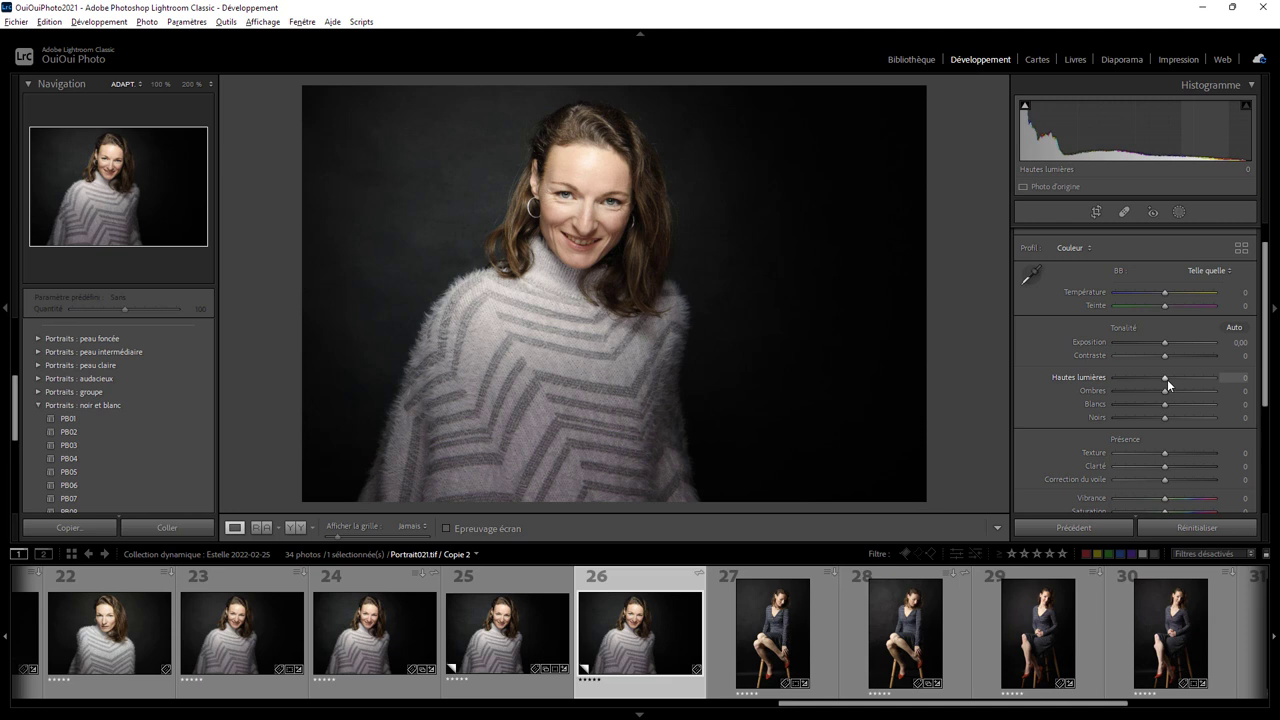
Step: Set Exposition to +0.61 and Contraste to -49 in the Basic panel
drag(1164, 343, 1172, 341)
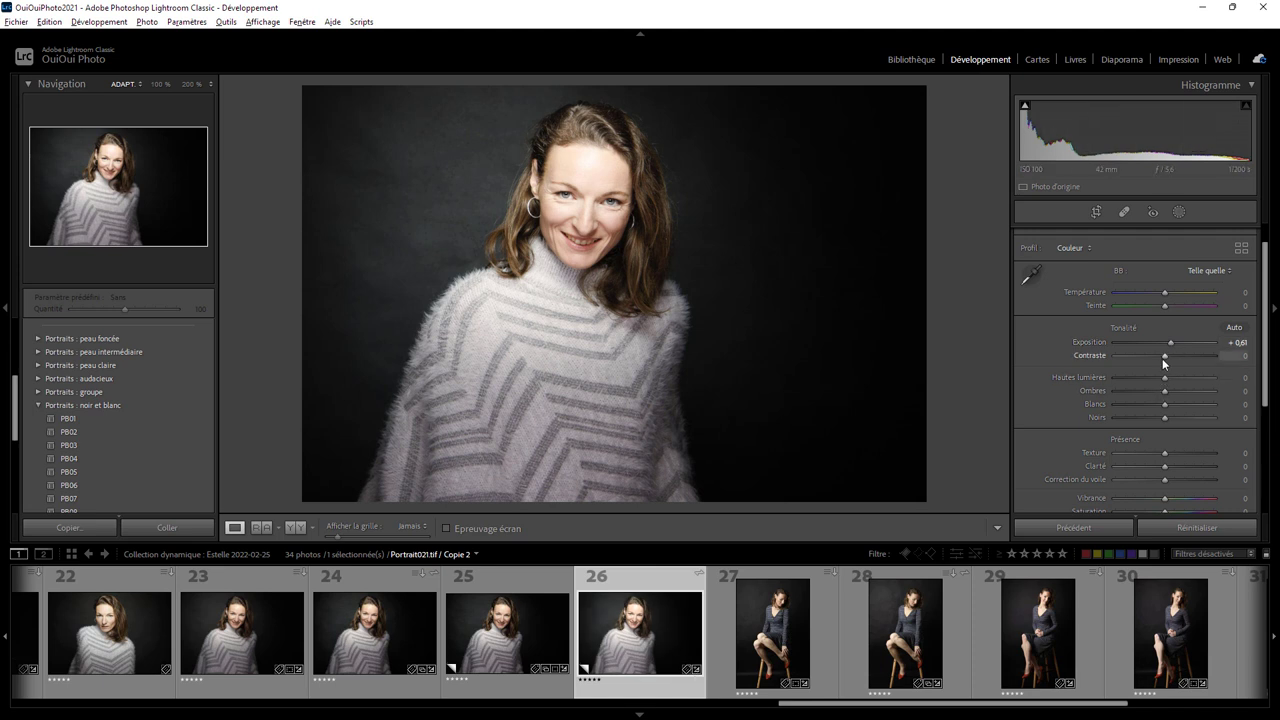
drag(1166, 355, 1136, 361)
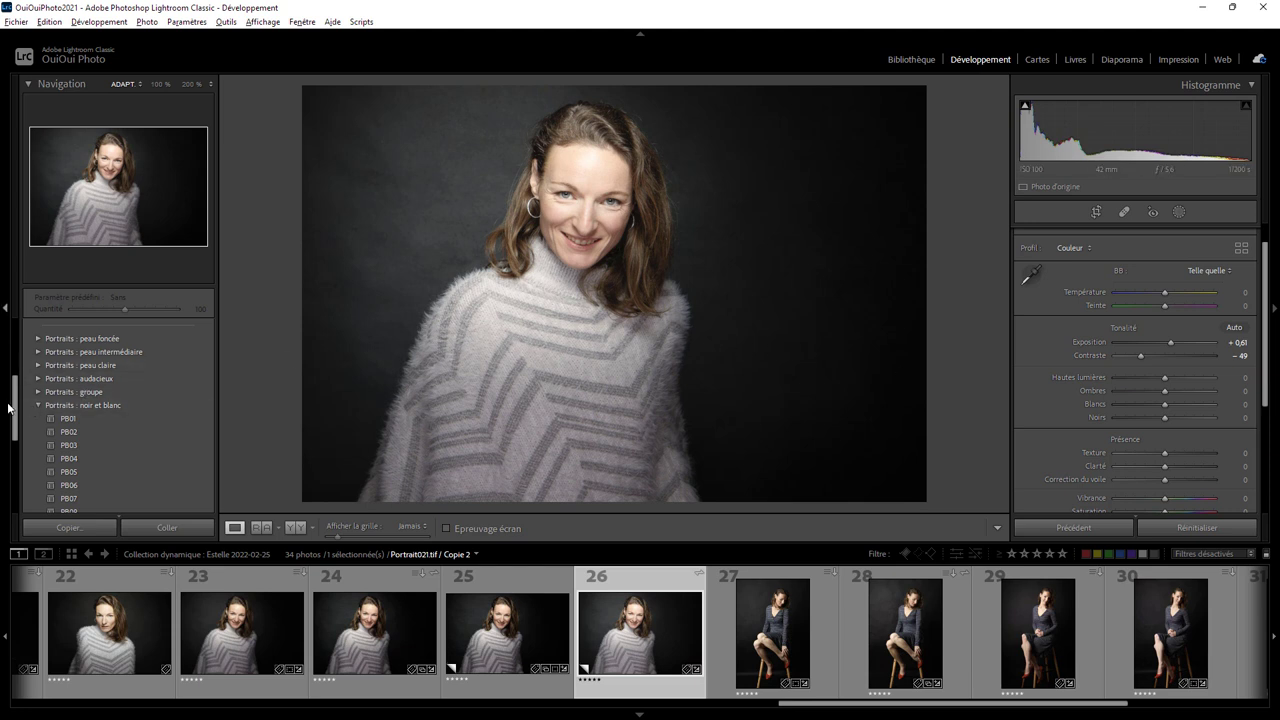
drag(14, 408, 14, 345)
click(207, 328)
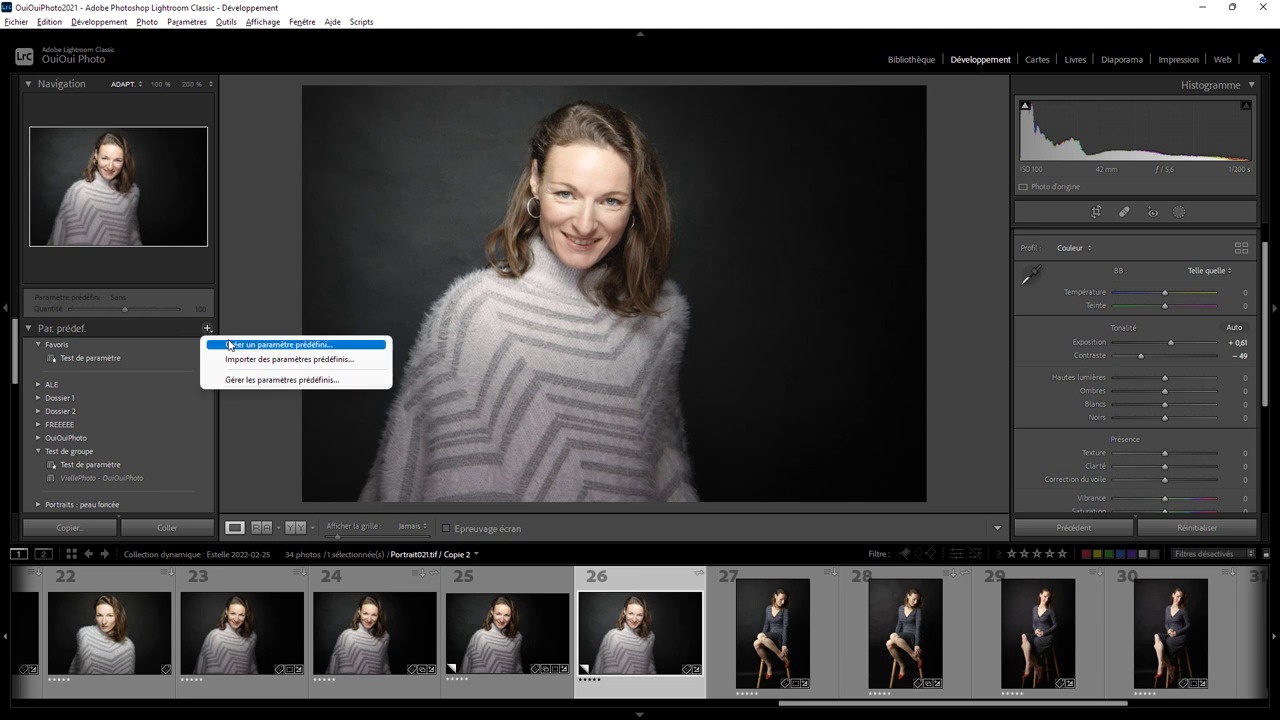
Step: Name a new preset 'Test estelle avec curseur' in user presets with all settings selected
click(229, 345)
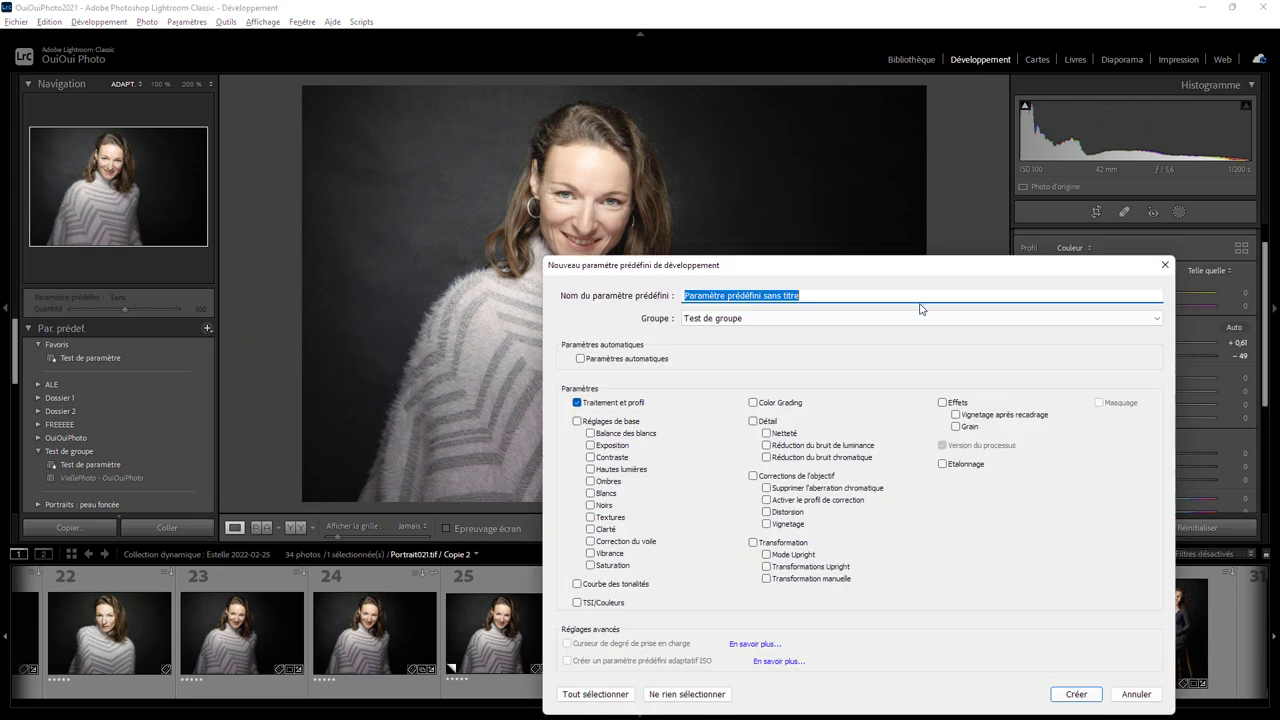
text(Test estelle)
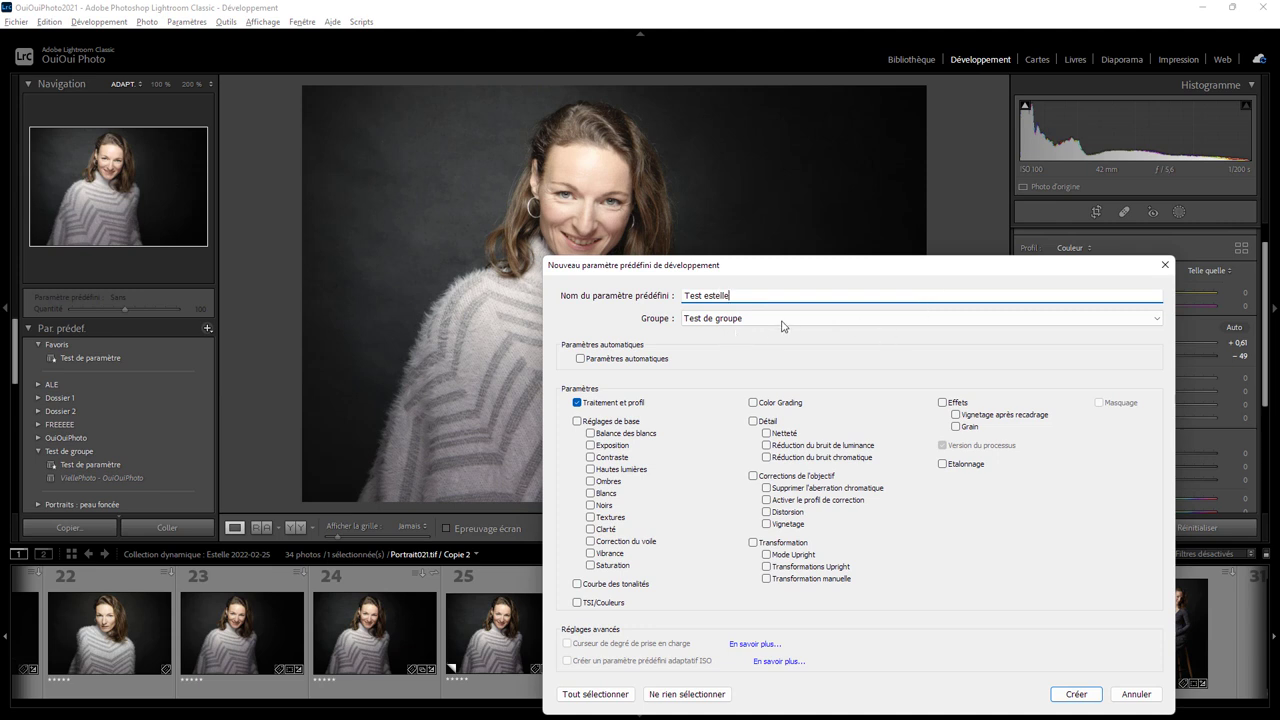
click(783, 321)
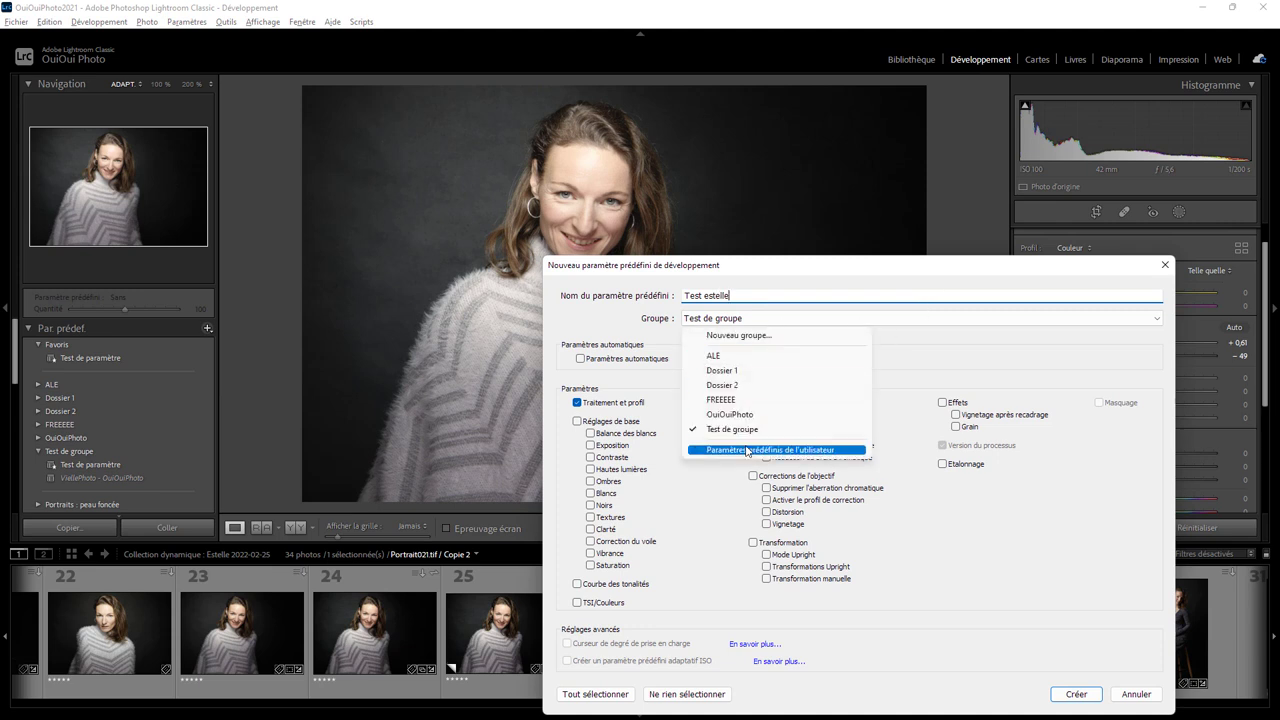
click(770, 450)
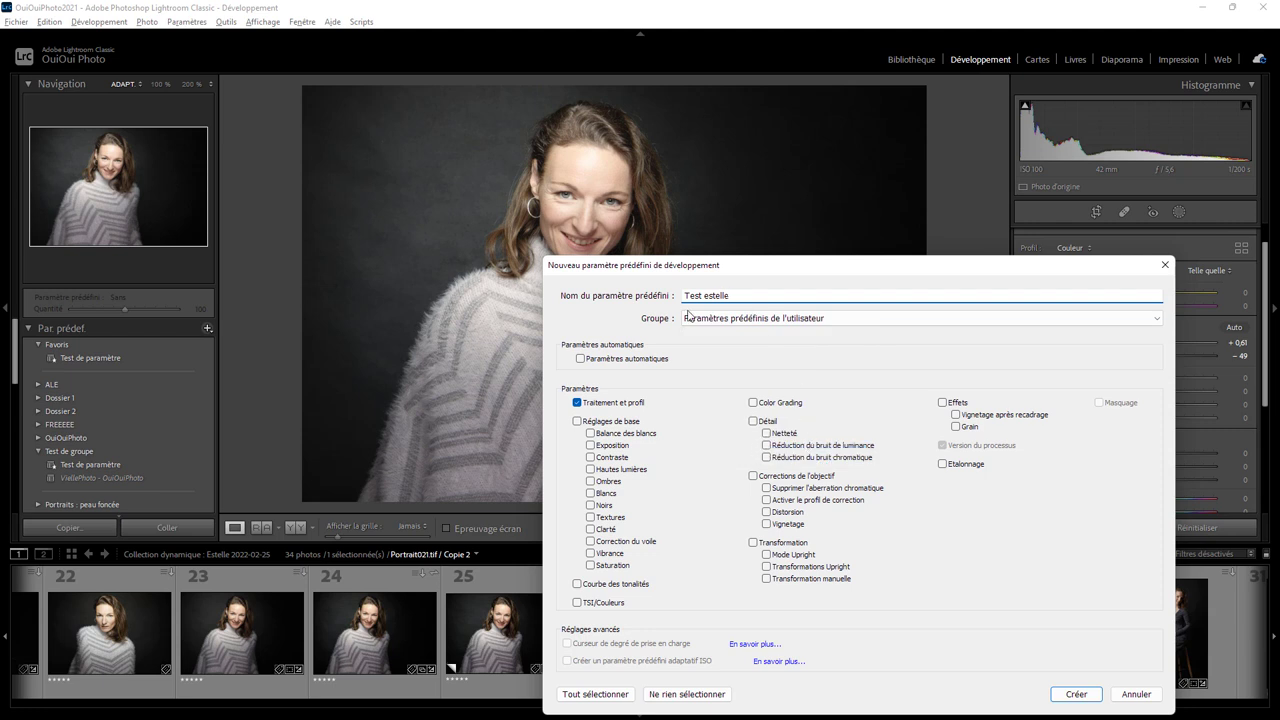
click(609, 698)
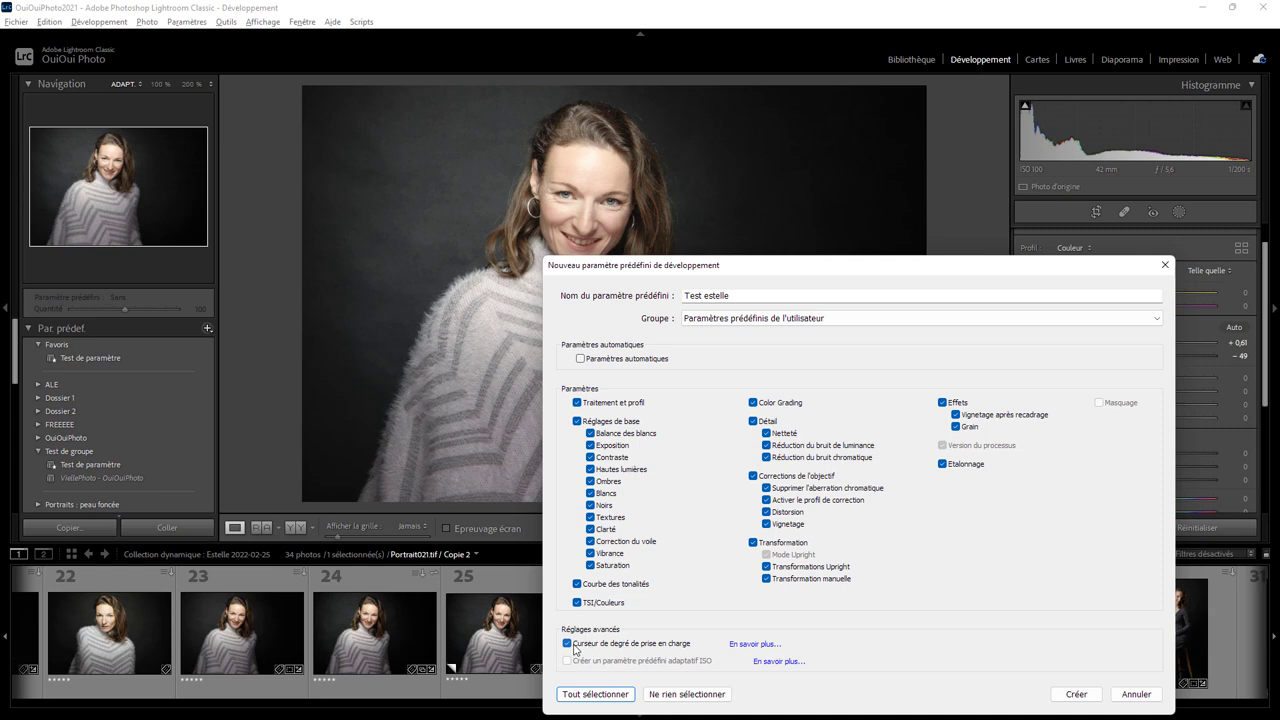
click(754, 294)
click(754, 294)
text(avec curseur)
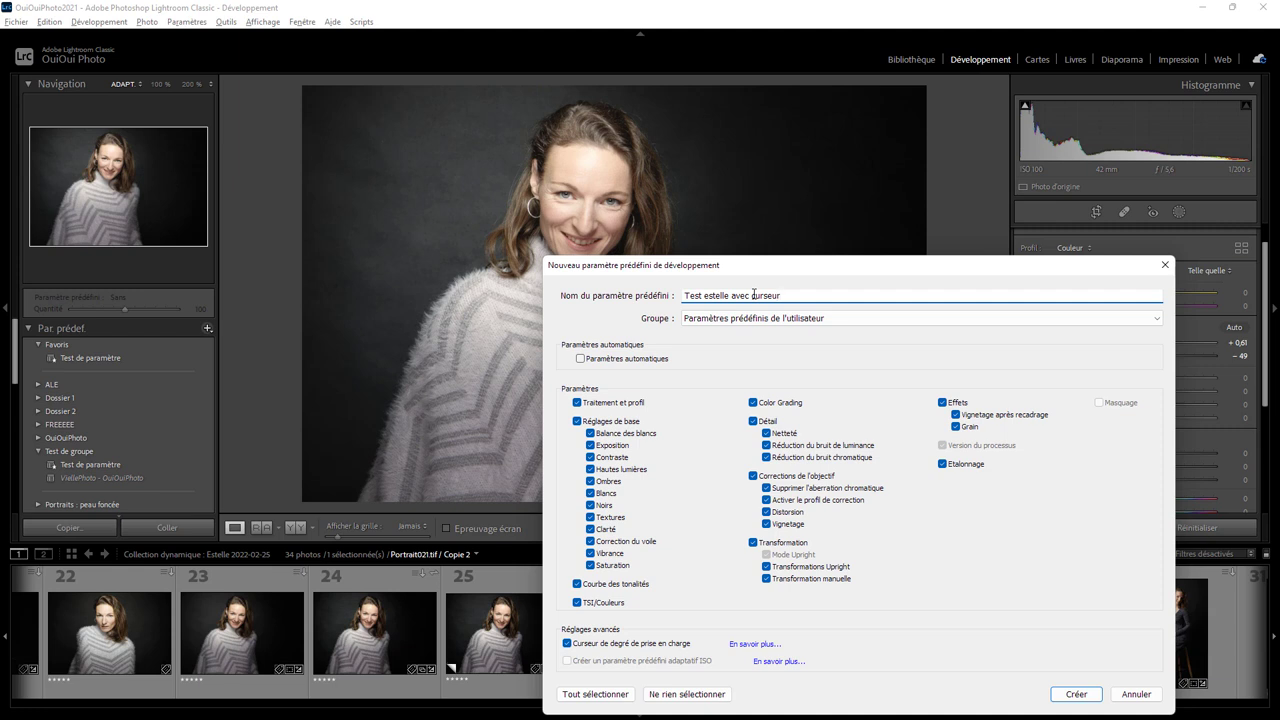
Step: Save the slider preset, then save 'Test Estelle sans curseur' without the amount slider
click(1070, 698)
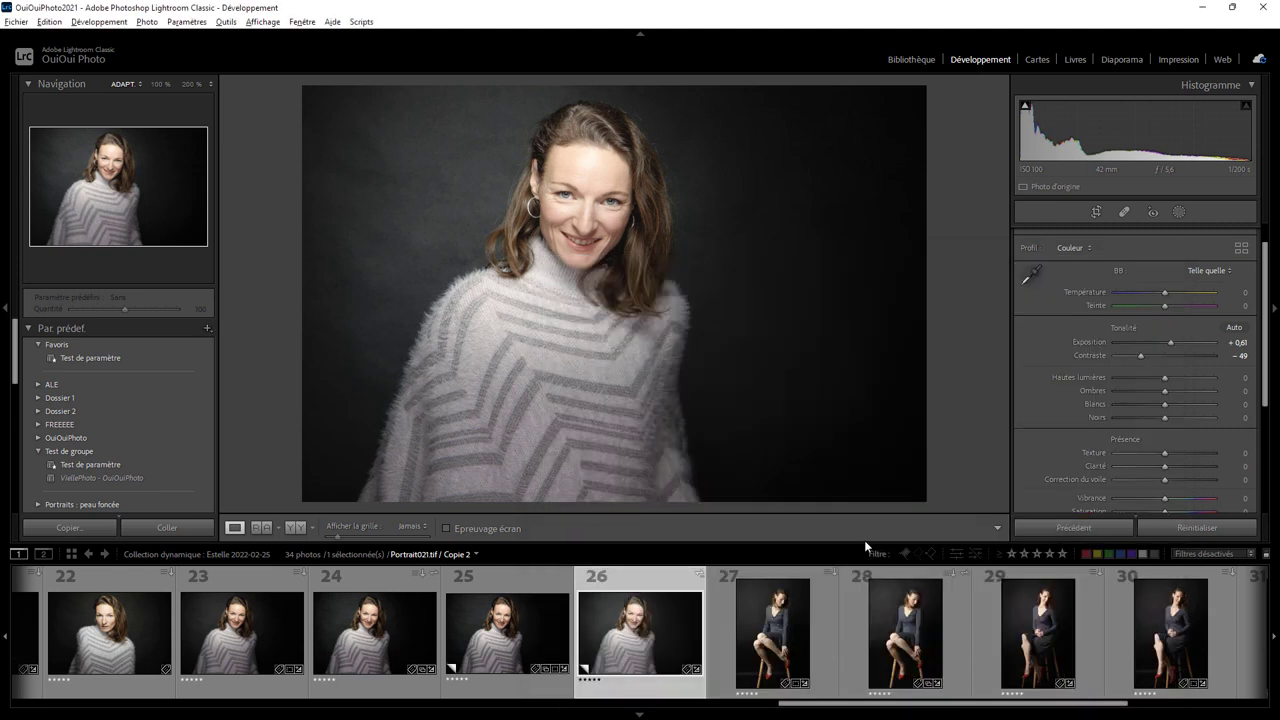
click(208, 327)
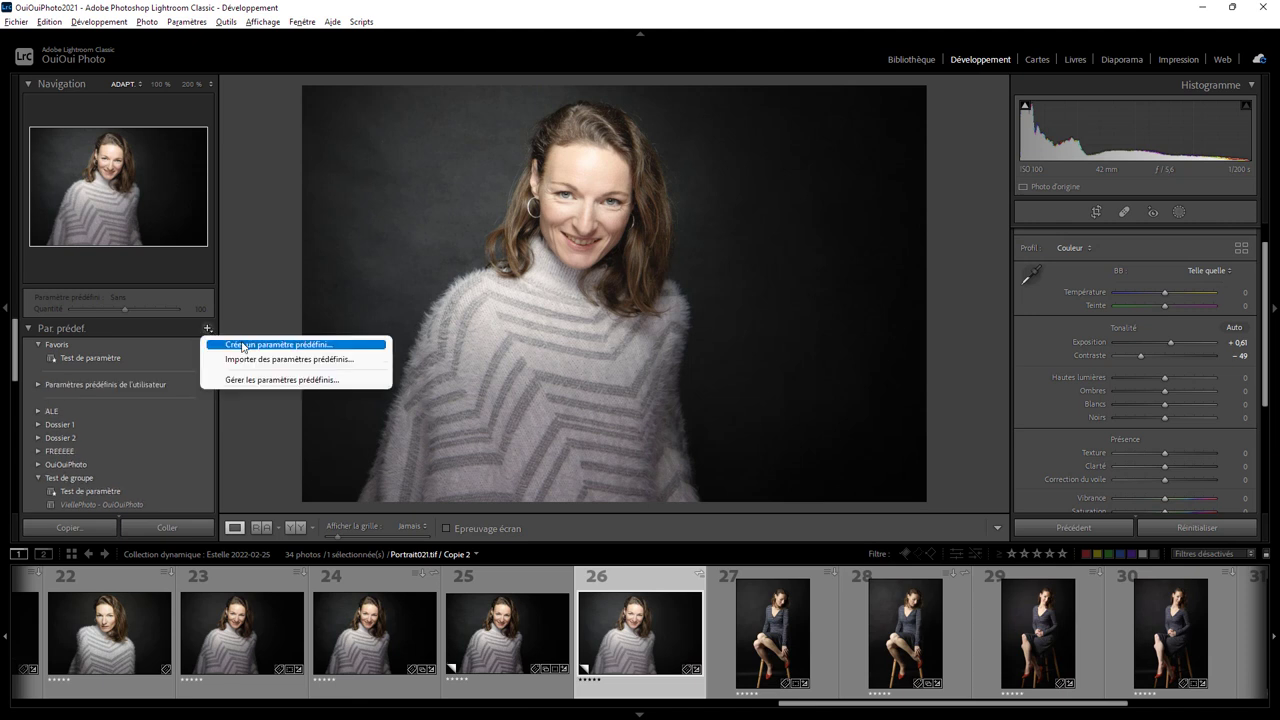
click(242, 345)
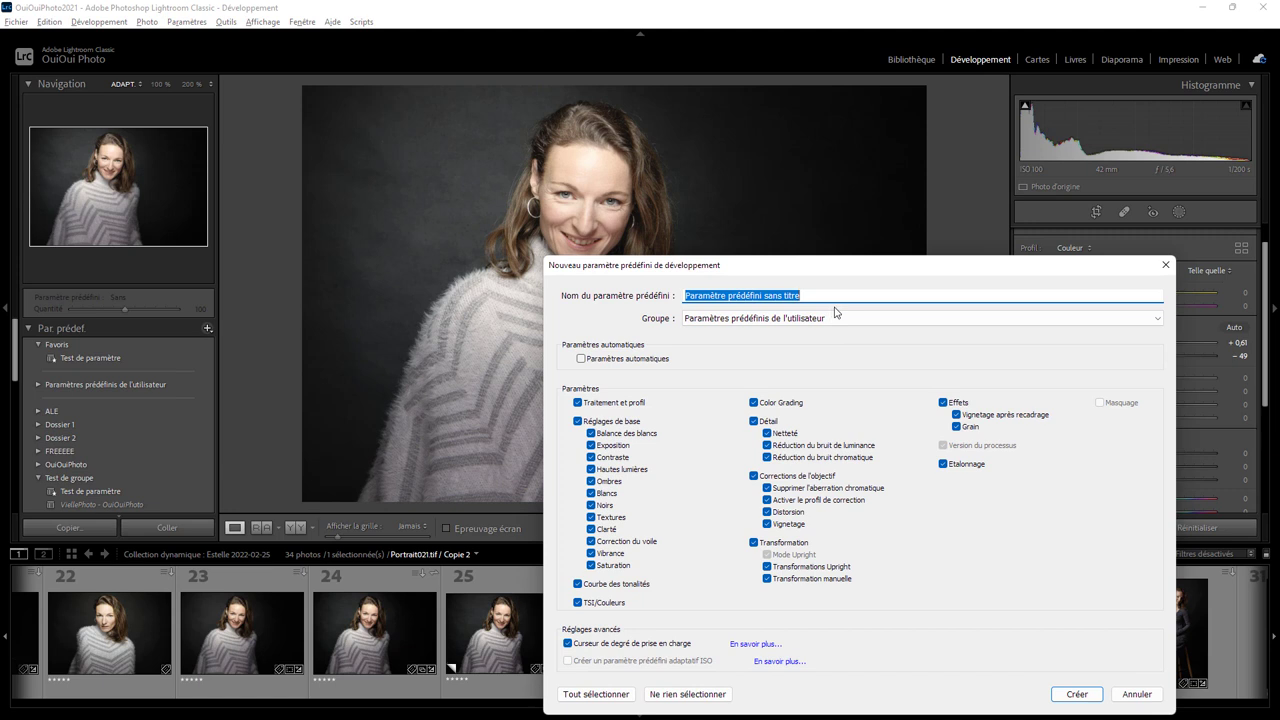
text(Test Estelle sans curseur)
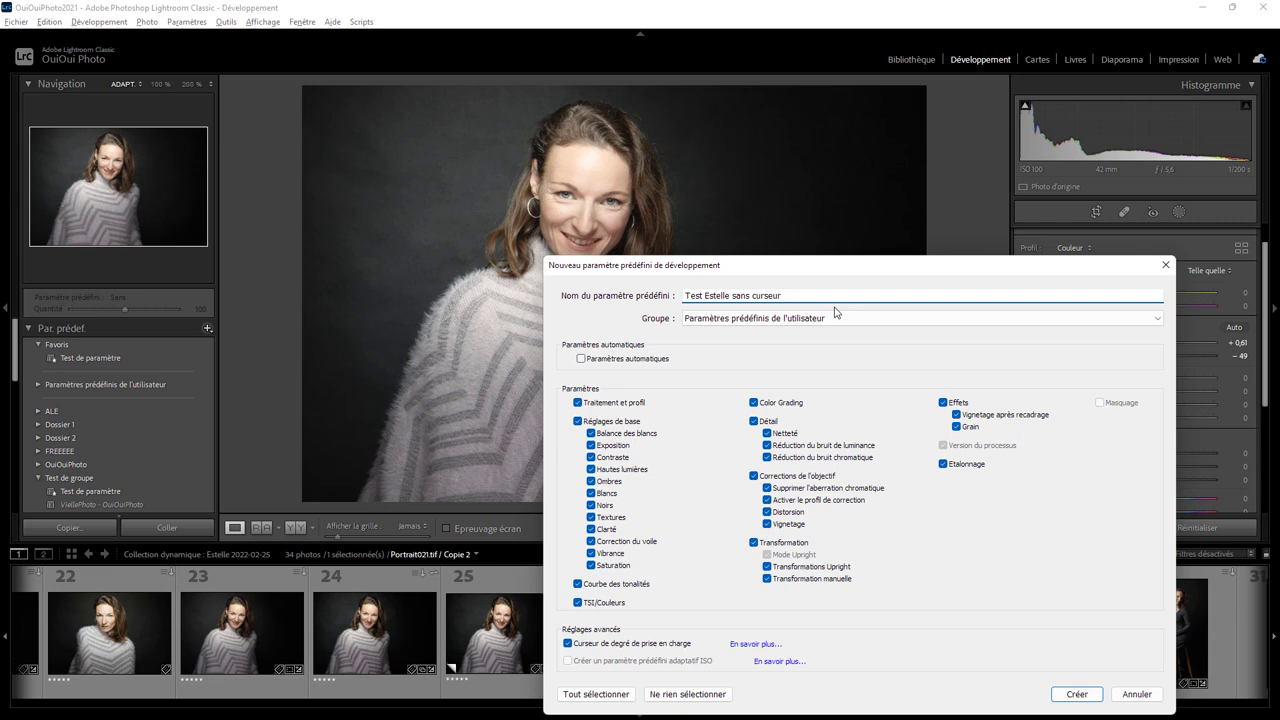
click(601, 643)
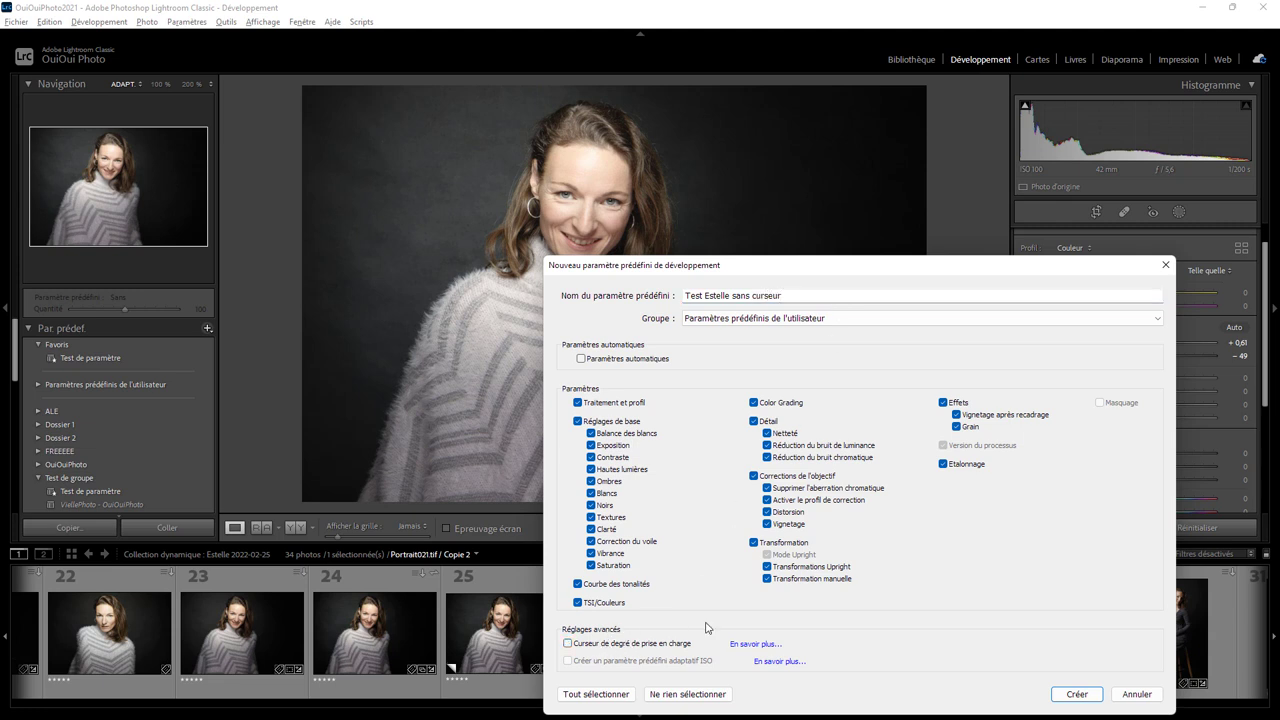
click(1077, 694)
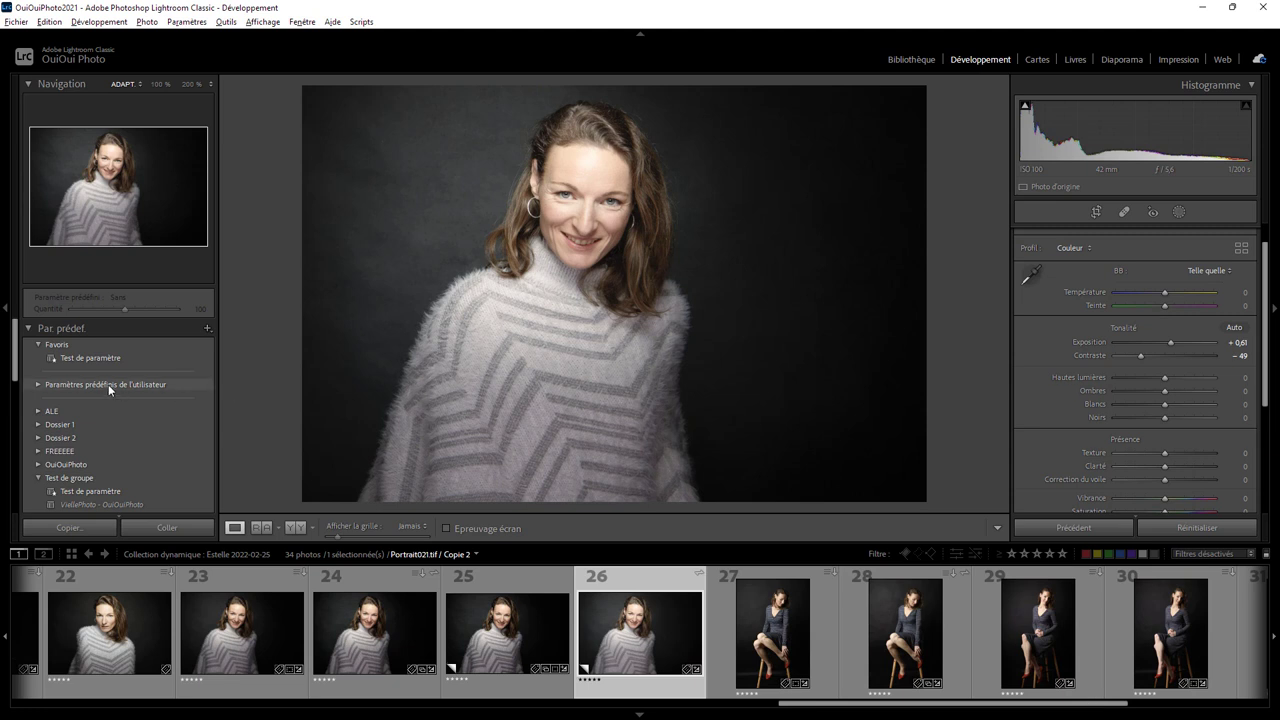
Step: Expand the user presets folder to show both test presets
click(38, 385)
scroll(100, 396, down, 2)
scroll(100, 396, down, 3)
scroll(100, 396, down, 5)
scroll(100, 396, down, 5)
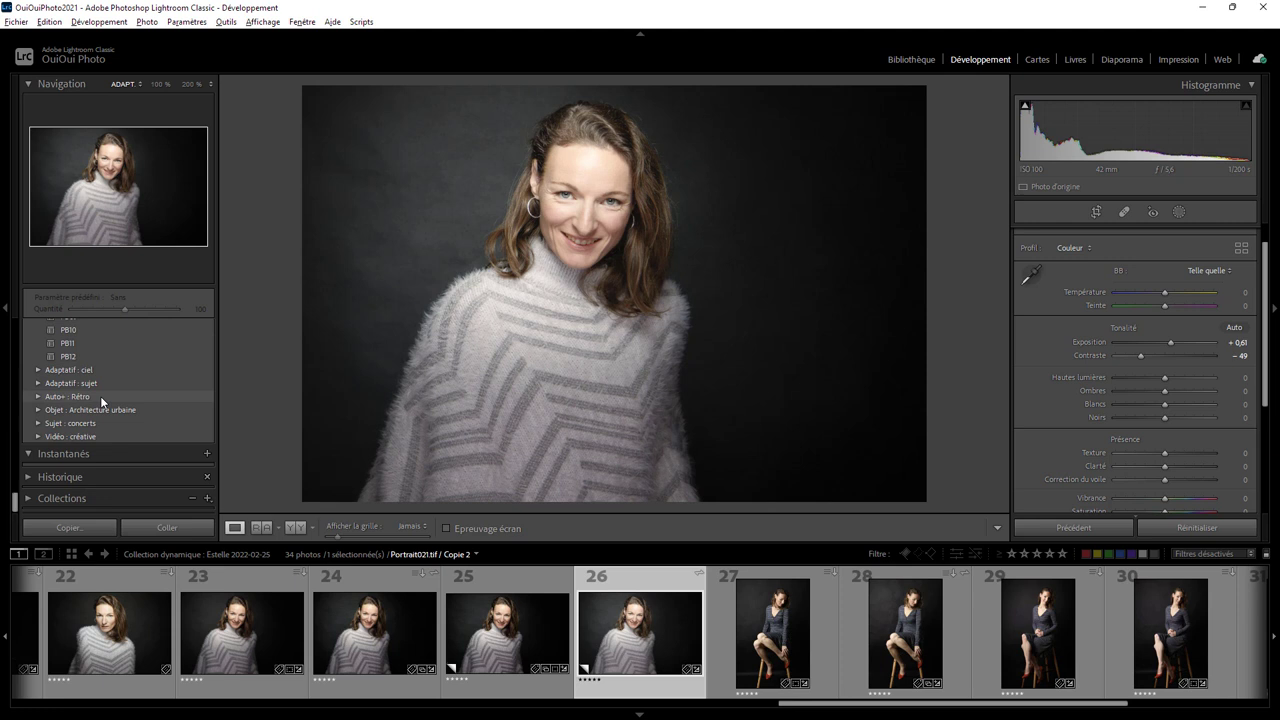
scroll(96, 370, up, 3)
Step: Apply 'Test estelle avec curseur' at amount 200, then apply 'Test Estelle sans curseur'
scroll(96, 370, up, 3)
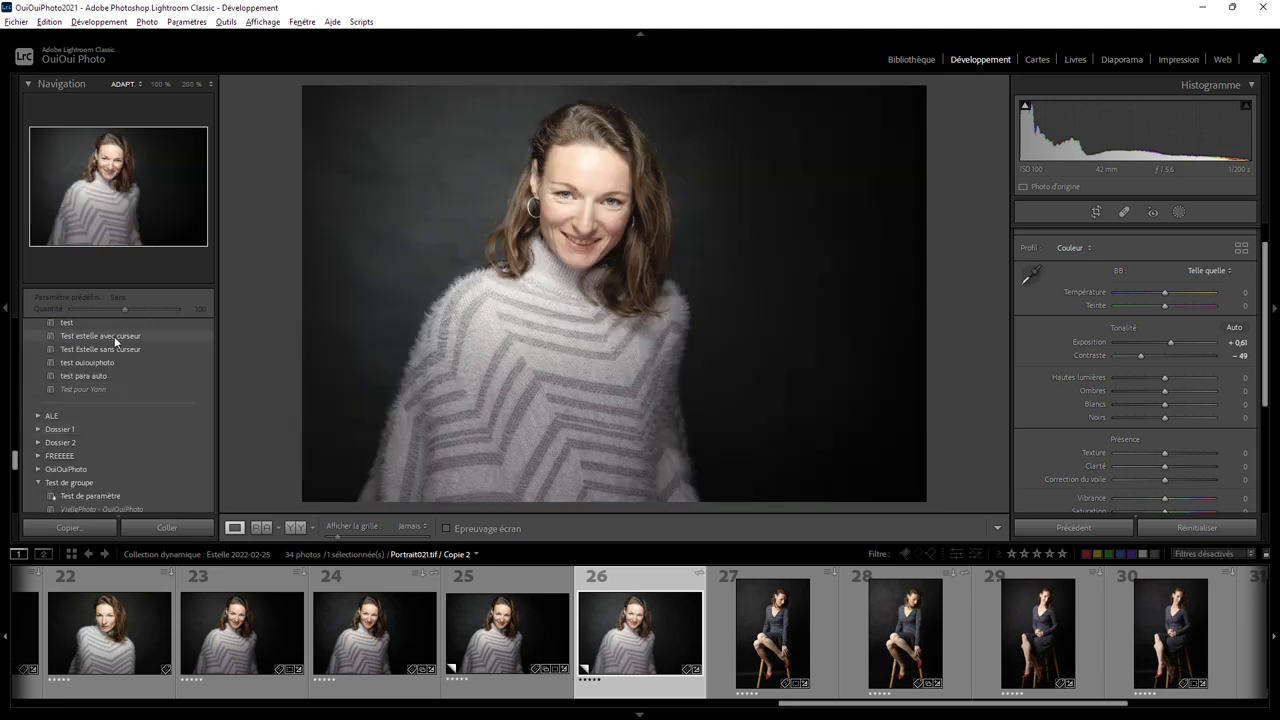
click(114, 337)
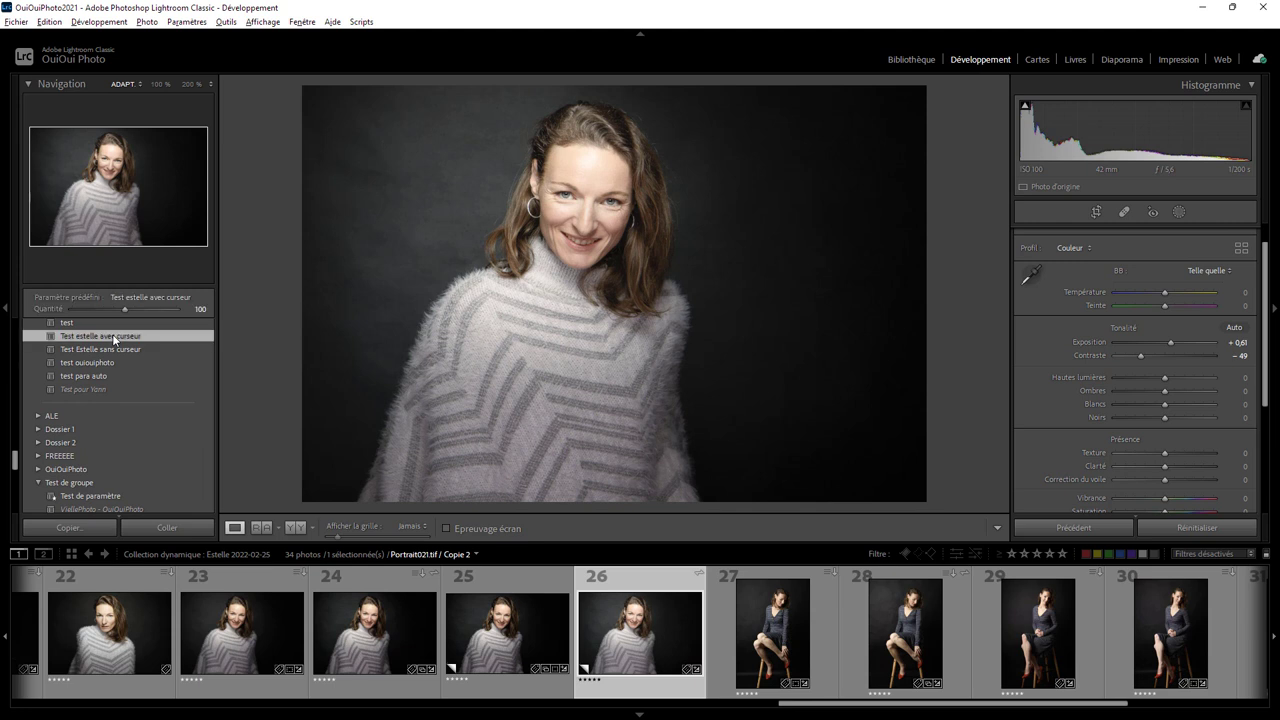
mouse_move(126, 310)
mouse_down()
mouse_move(56, 309)
mouse_move(183, 309)
mouse_move(121, 307)
mouse_up()
click(105, 350)
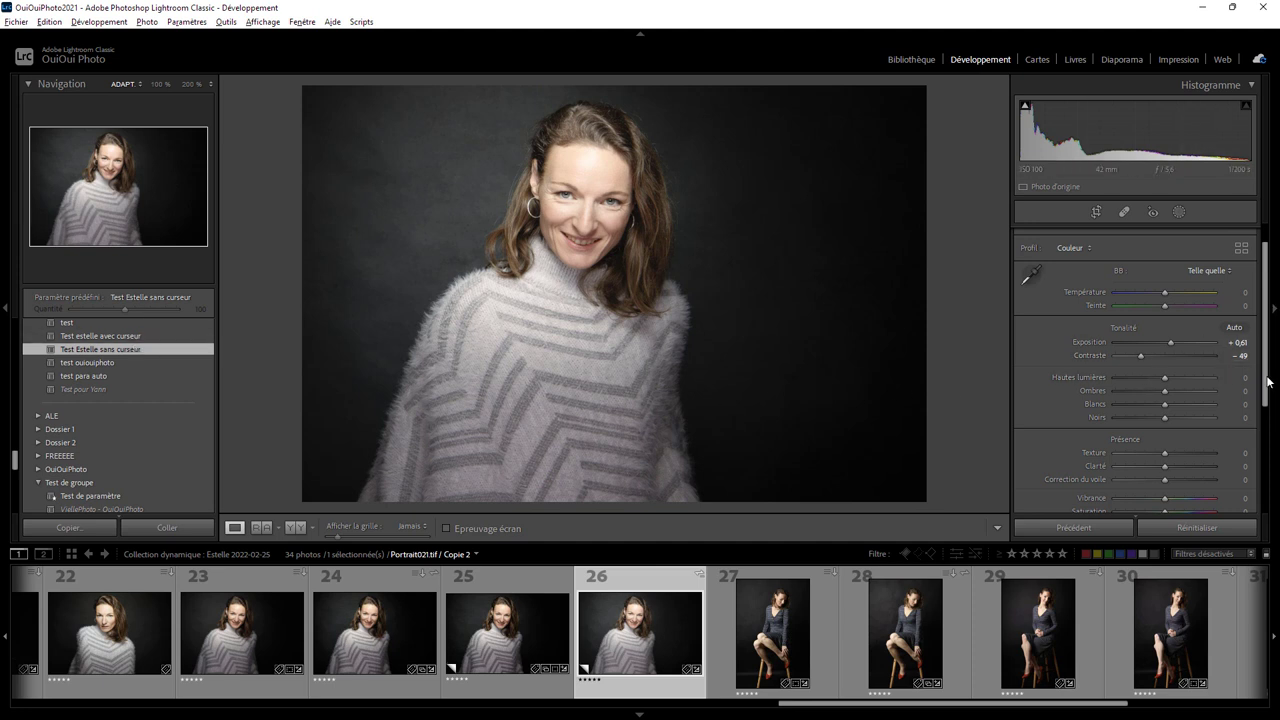
scroll(1266, 382, down, 3)
scroll(1230, 395, up, 3)
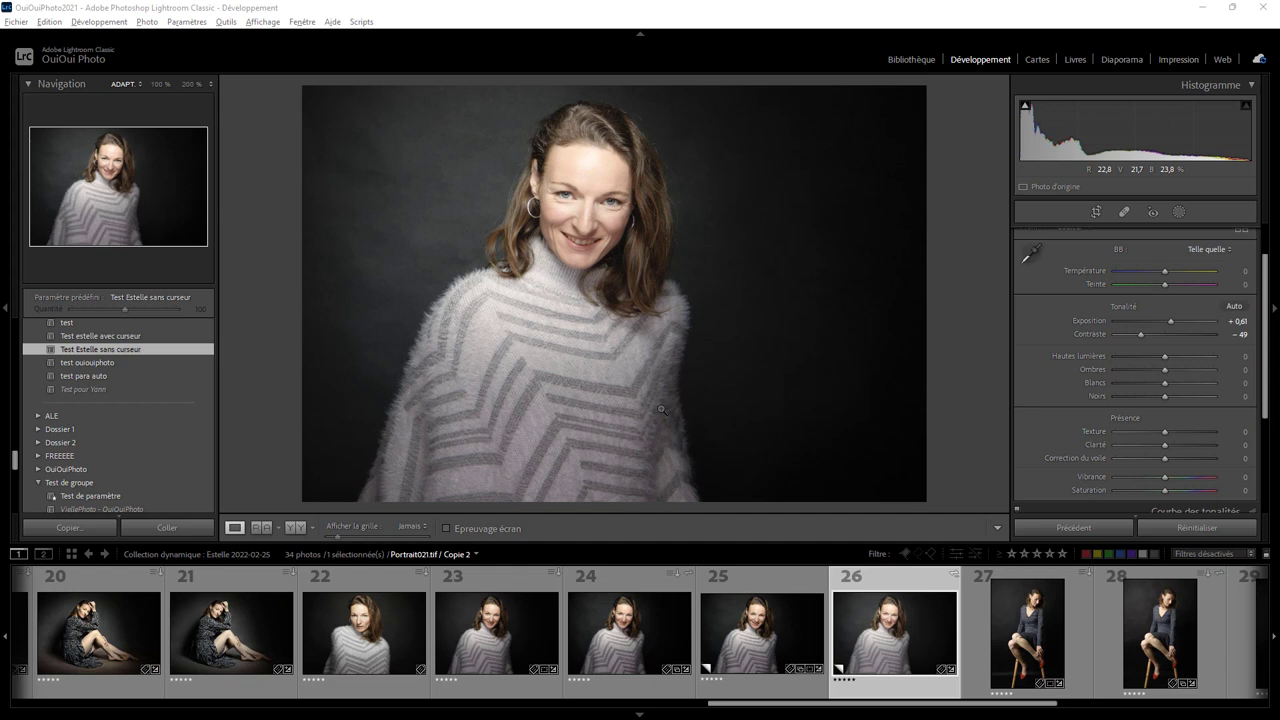
Step: Reset the portrait's edits and create a virtual copy of filmstrip photo 22, 003A1610.dng
click(1170, 527)
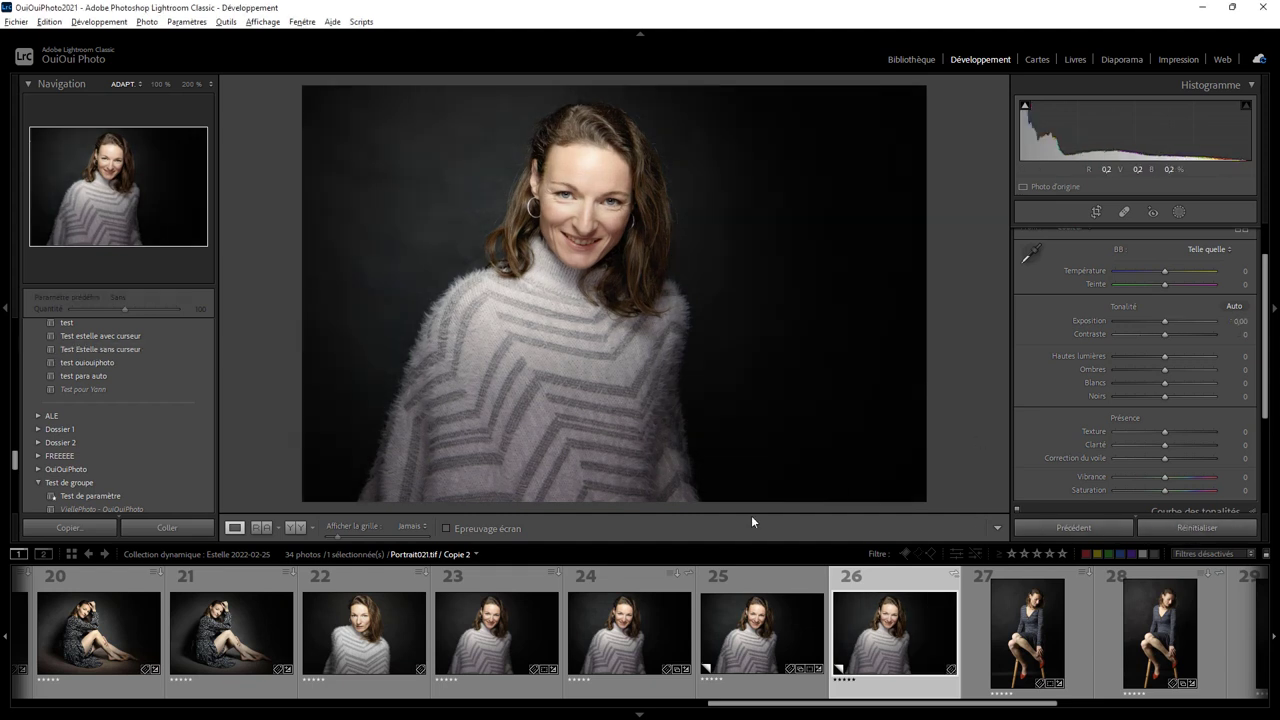
click(375, 582)
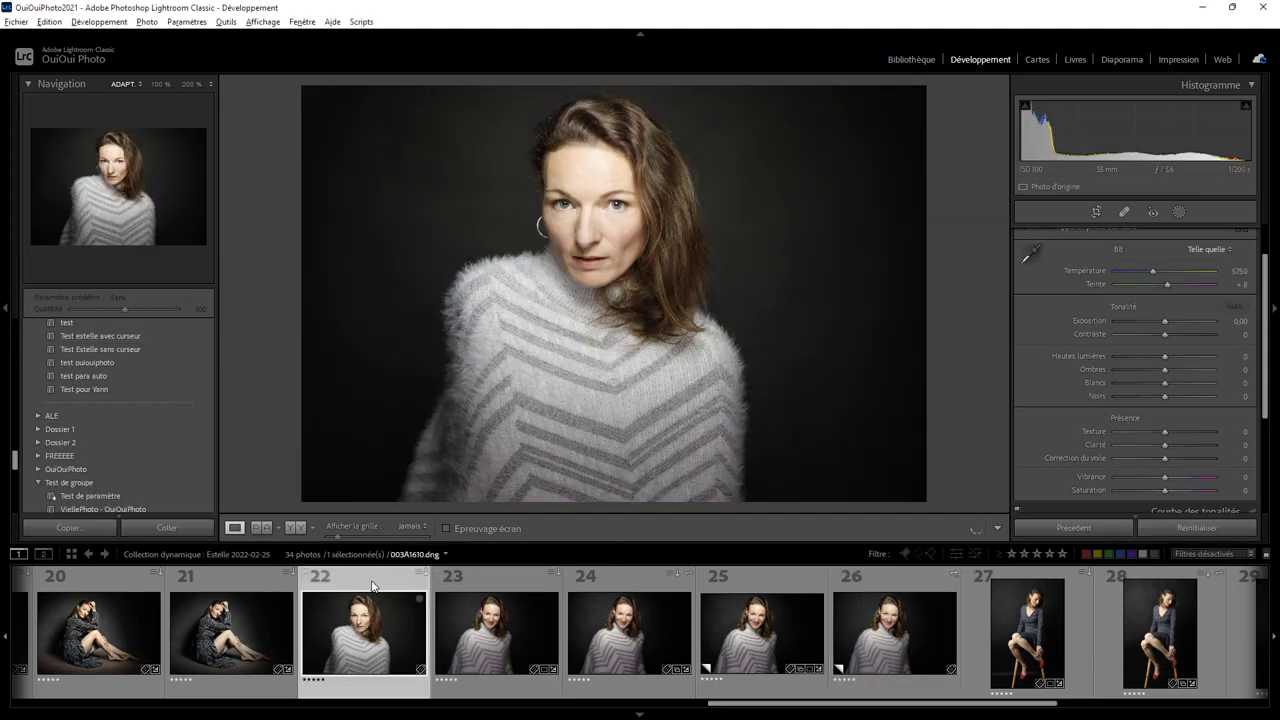
right_click(372, 586)
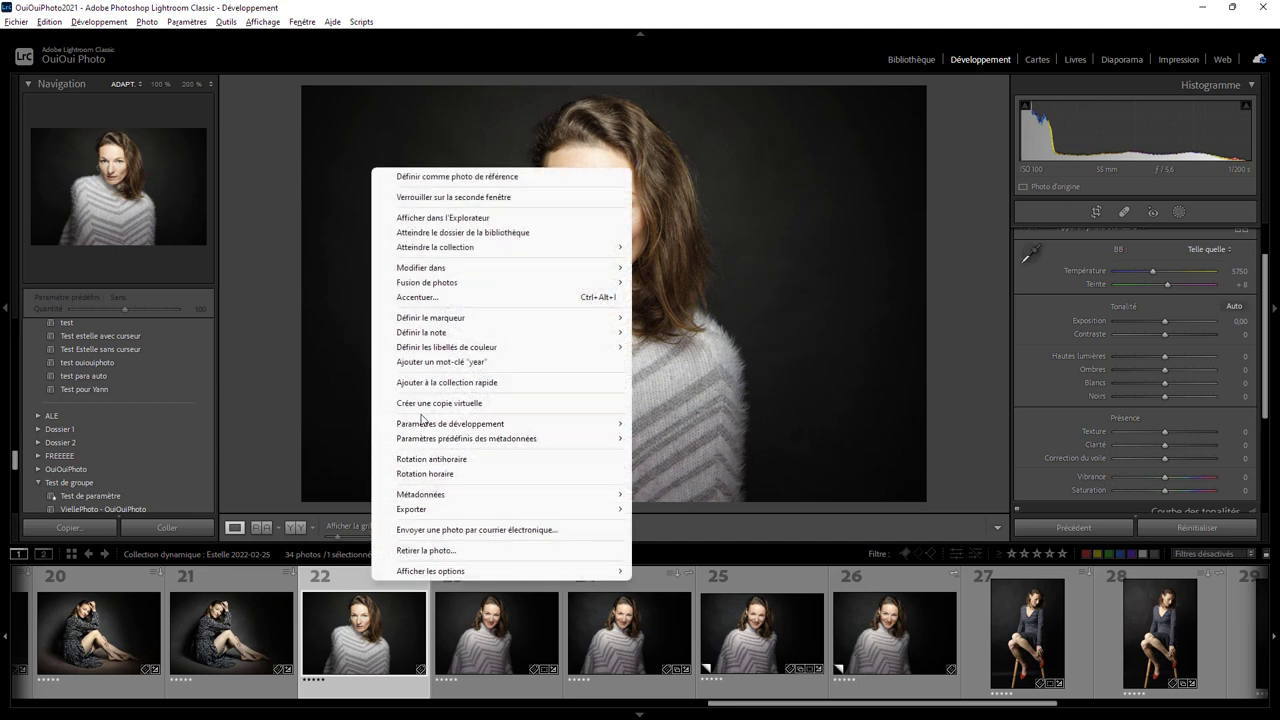
click(423, 404)
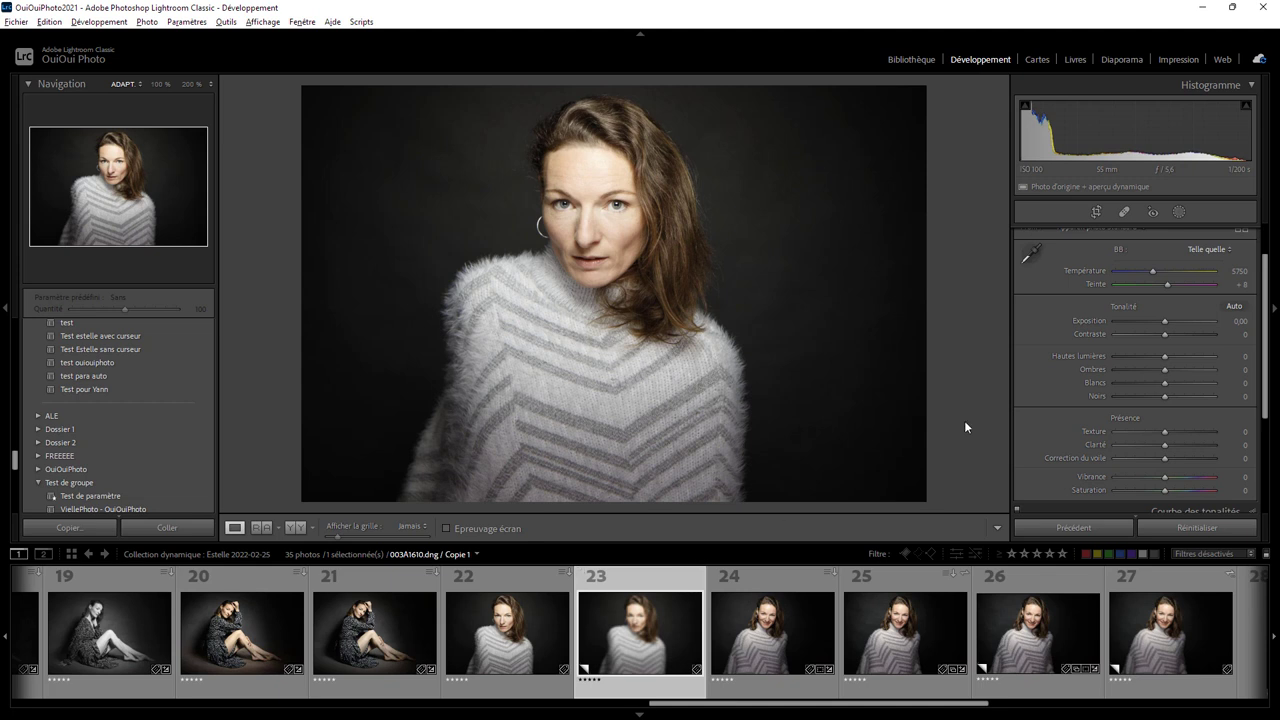
Step: Add a Select Subject mask with reset sliders and exposure set to 1,56
click(1177, 212)
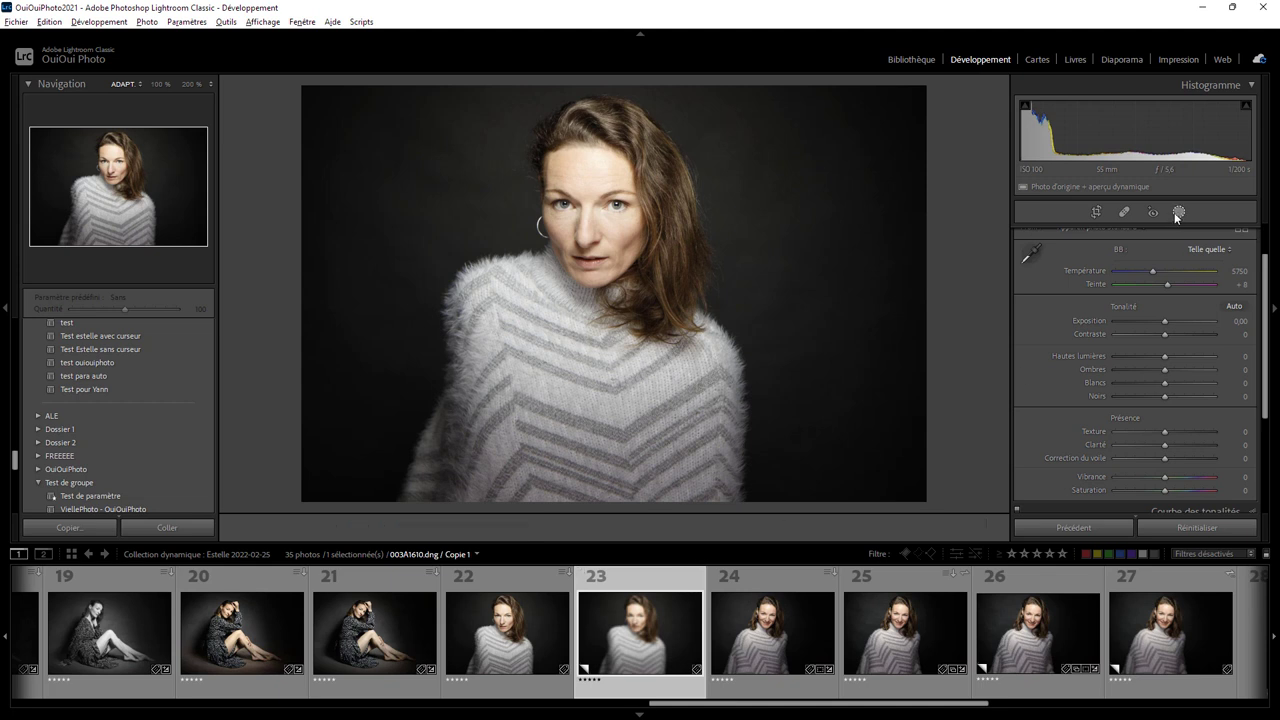
click(1068, 251)
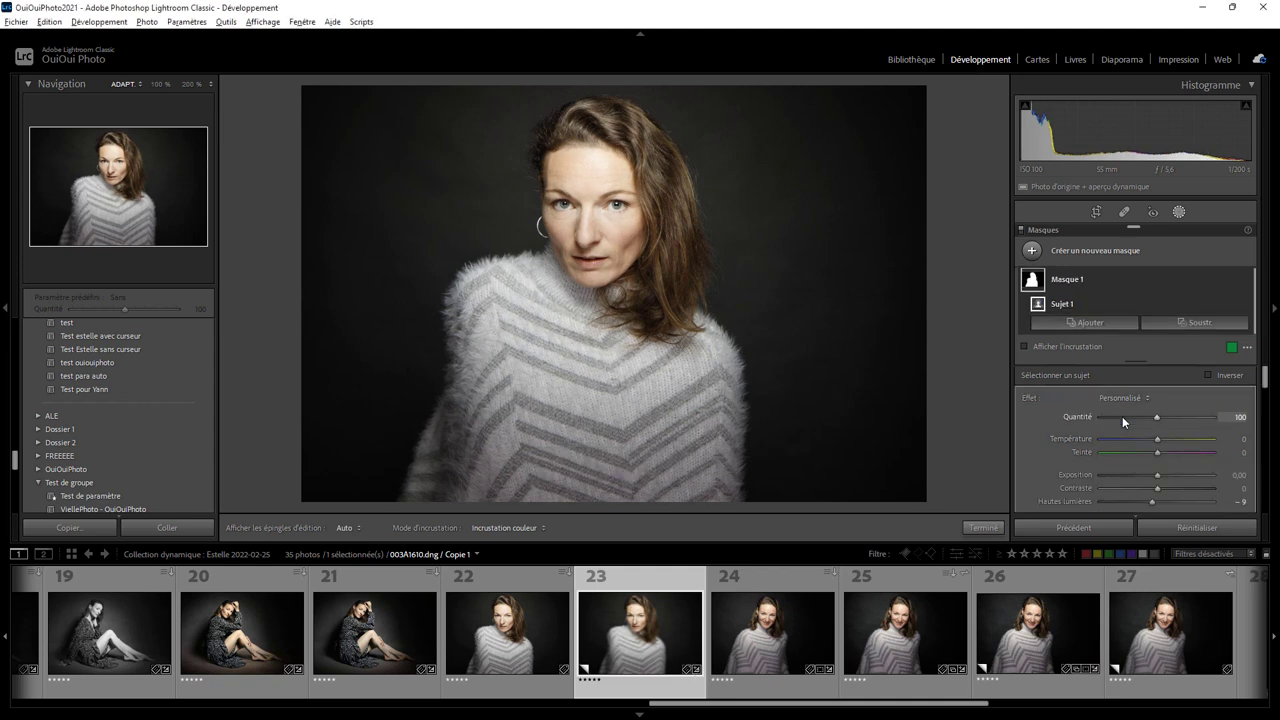
double_click(1032, 399)
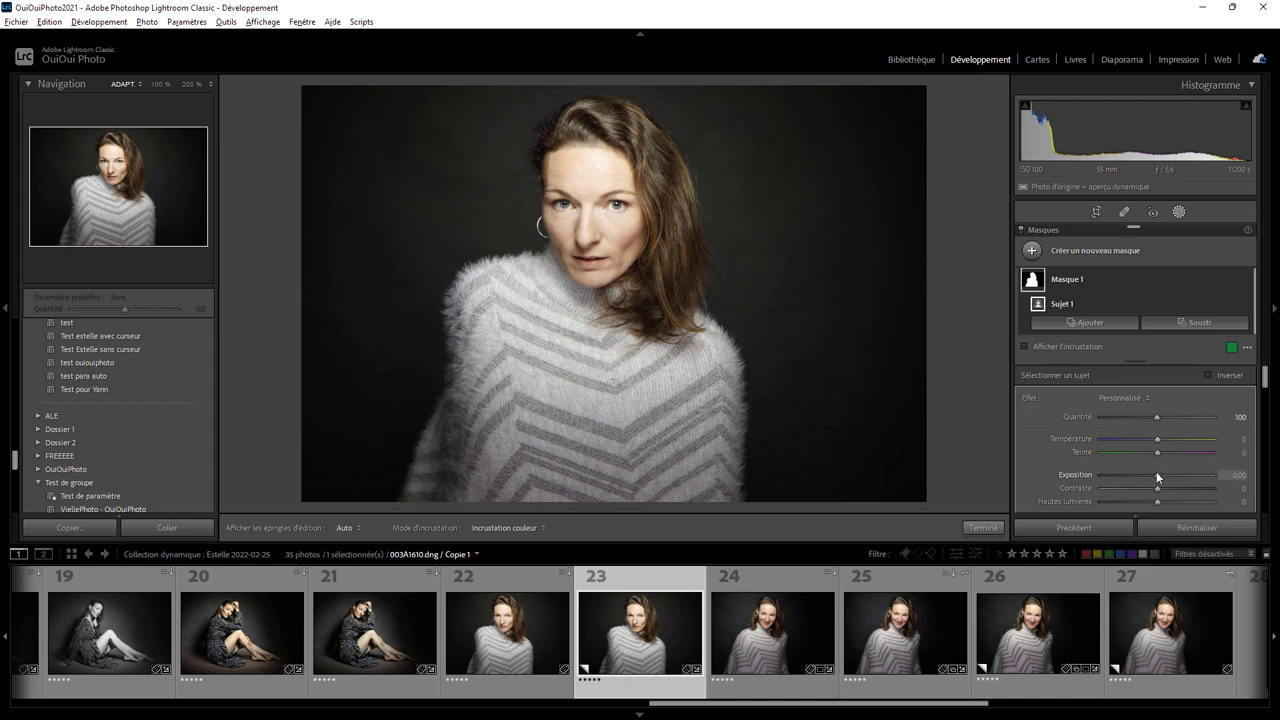
drag(1157, 477, 1181, 478)
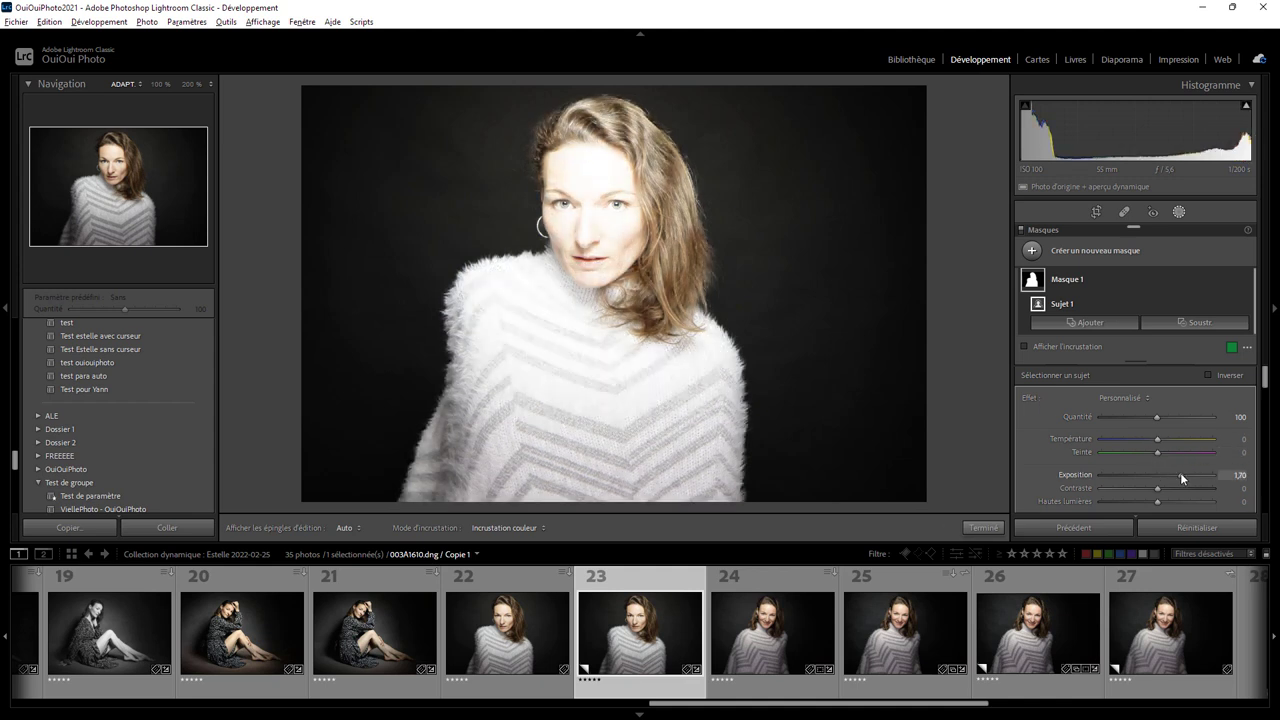
drag(1183, 479, 1179, 477)
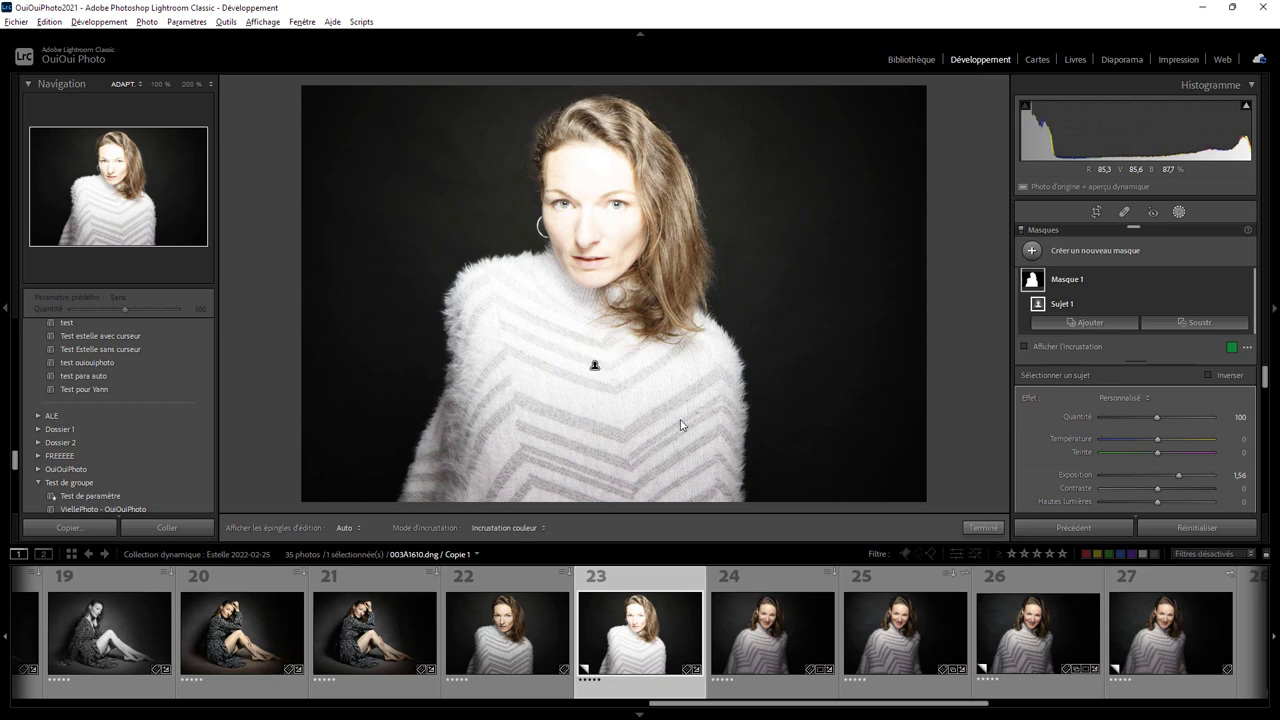
Step: Copy all of 003A1610.dng's settings including Masque 1, then switch to filmstrip photo 27
key(ctrl+shift+c)
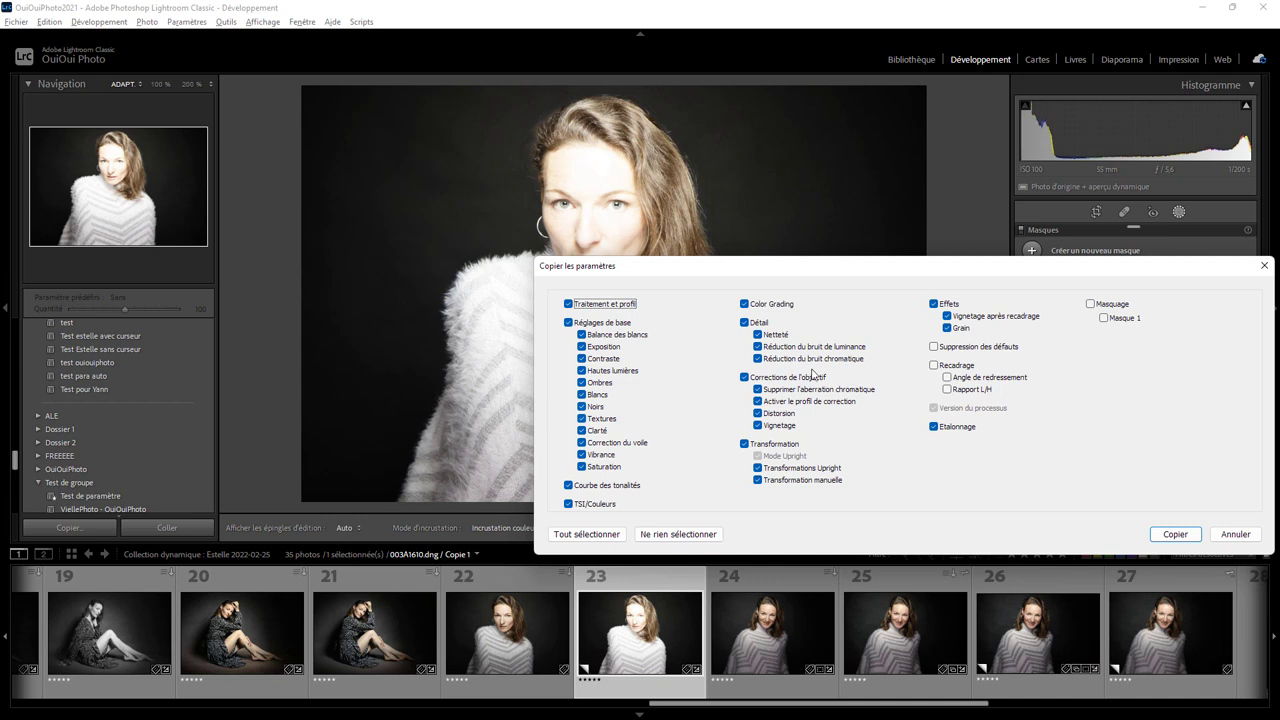
click(1091, 305)
click(617, 534)
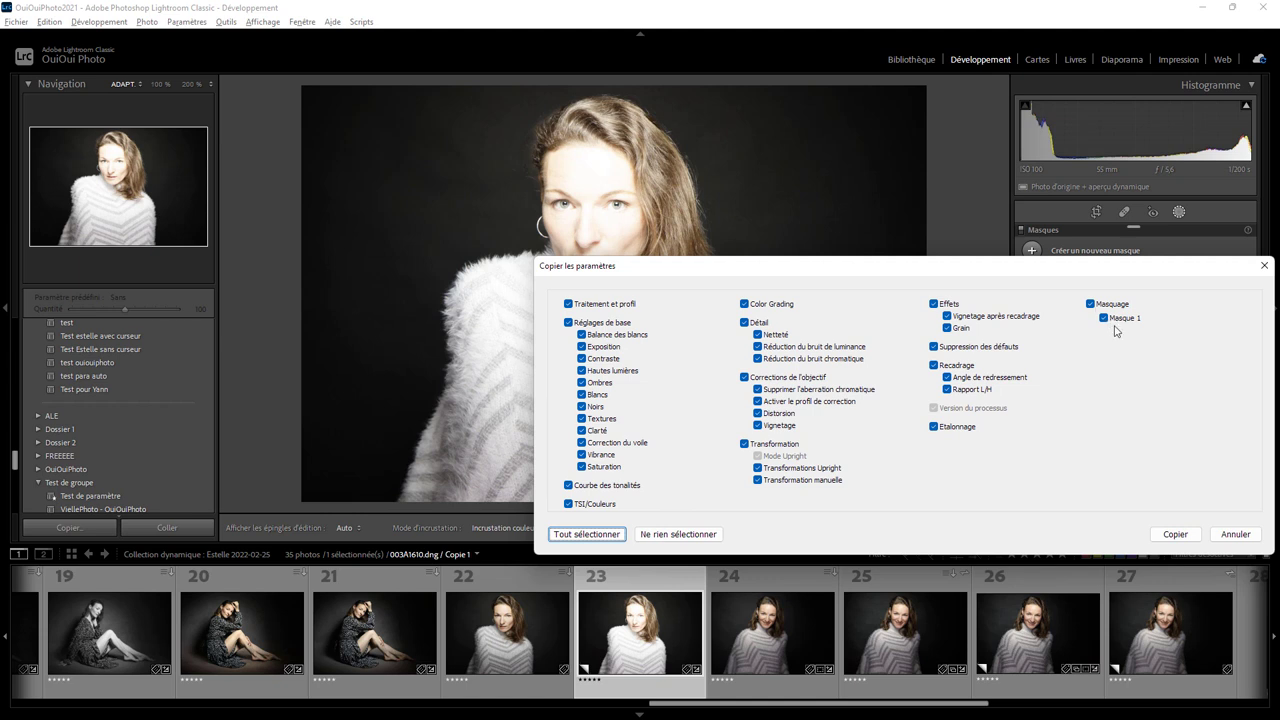
click(1175, 534)
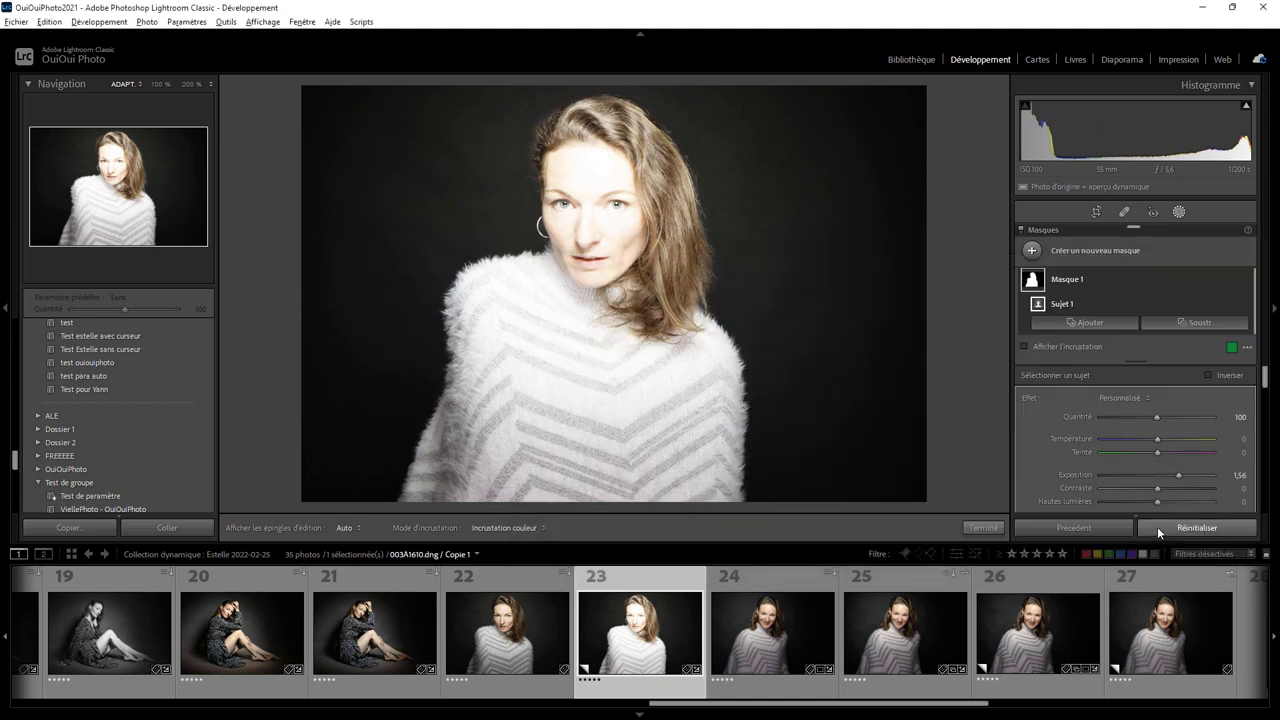
click(1163, 590)
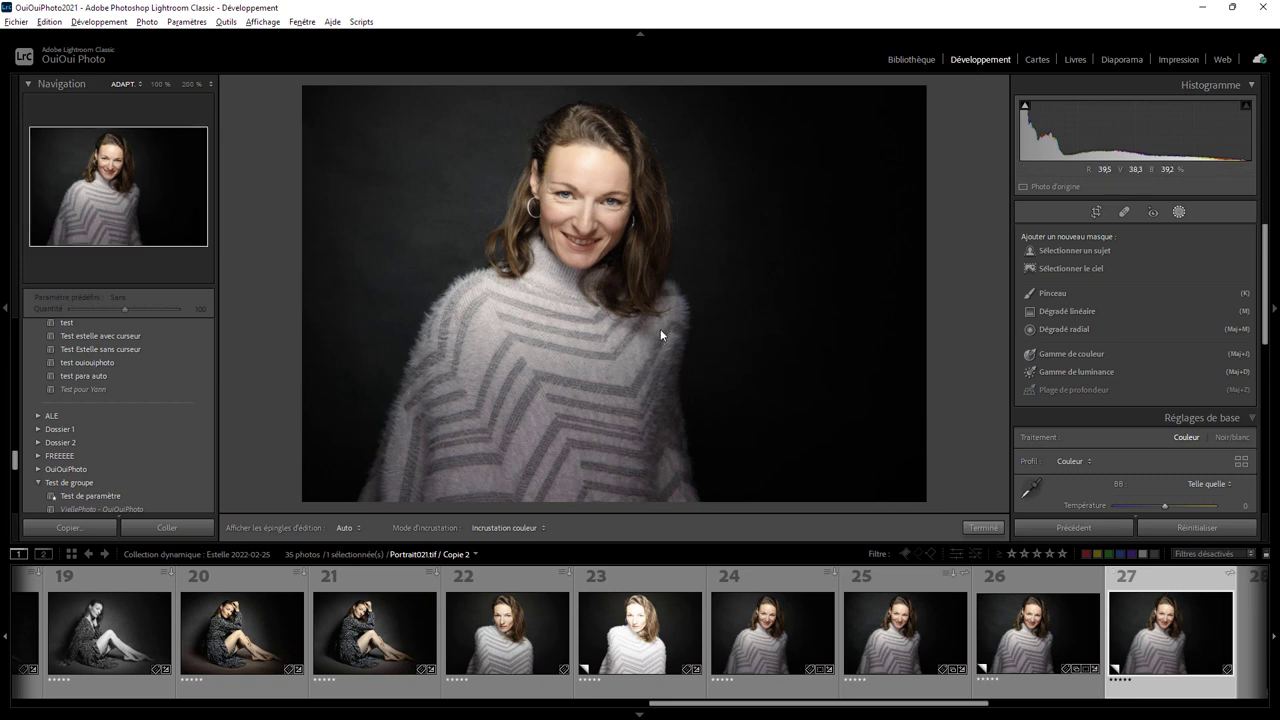
Step: Paste Masque 1 onto Portrait021.tif / Copie 2, reset it, and return to 003A1610.dng / Copie 1
key(ctrl+shift+v)
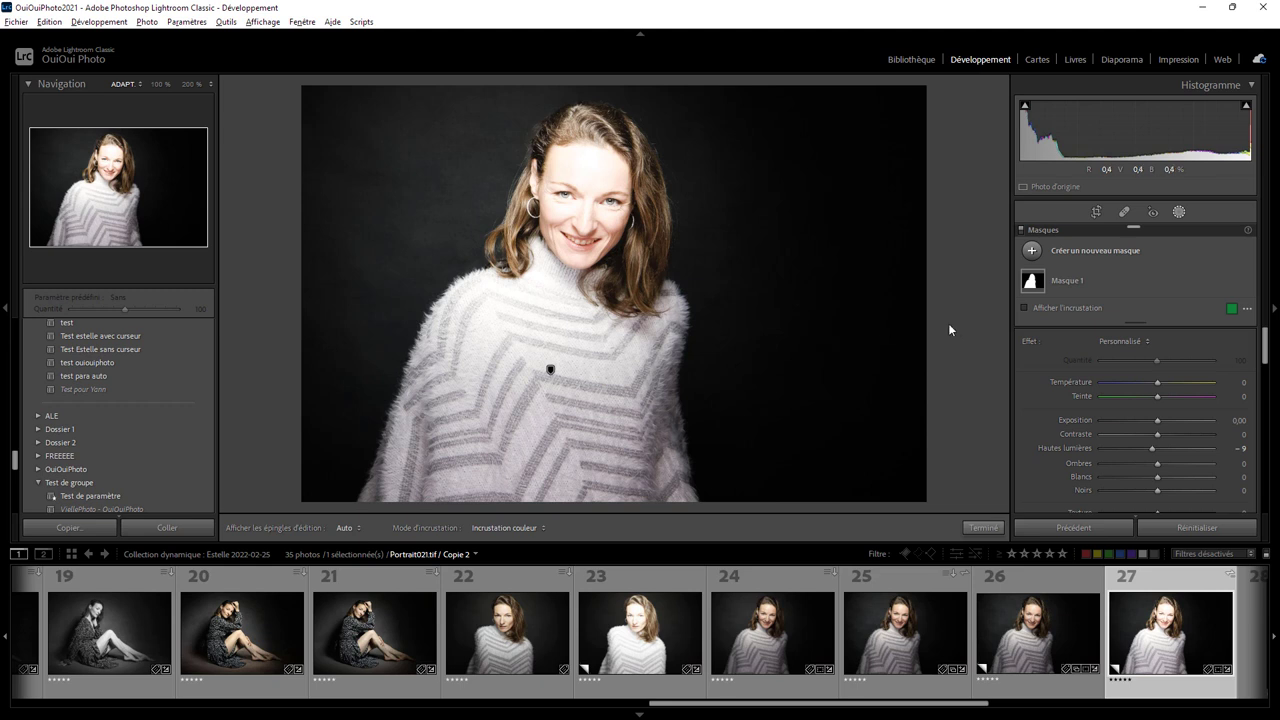
mouse_move(1100, 280)
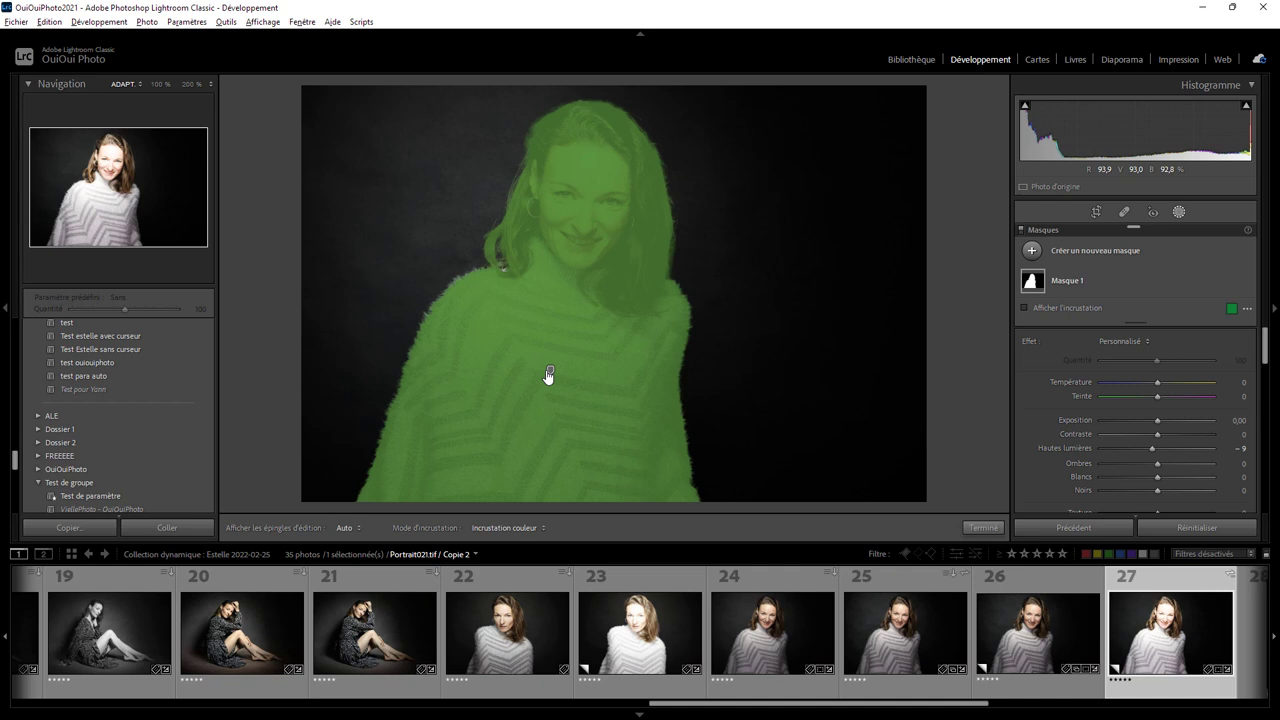
click(1183, 530)
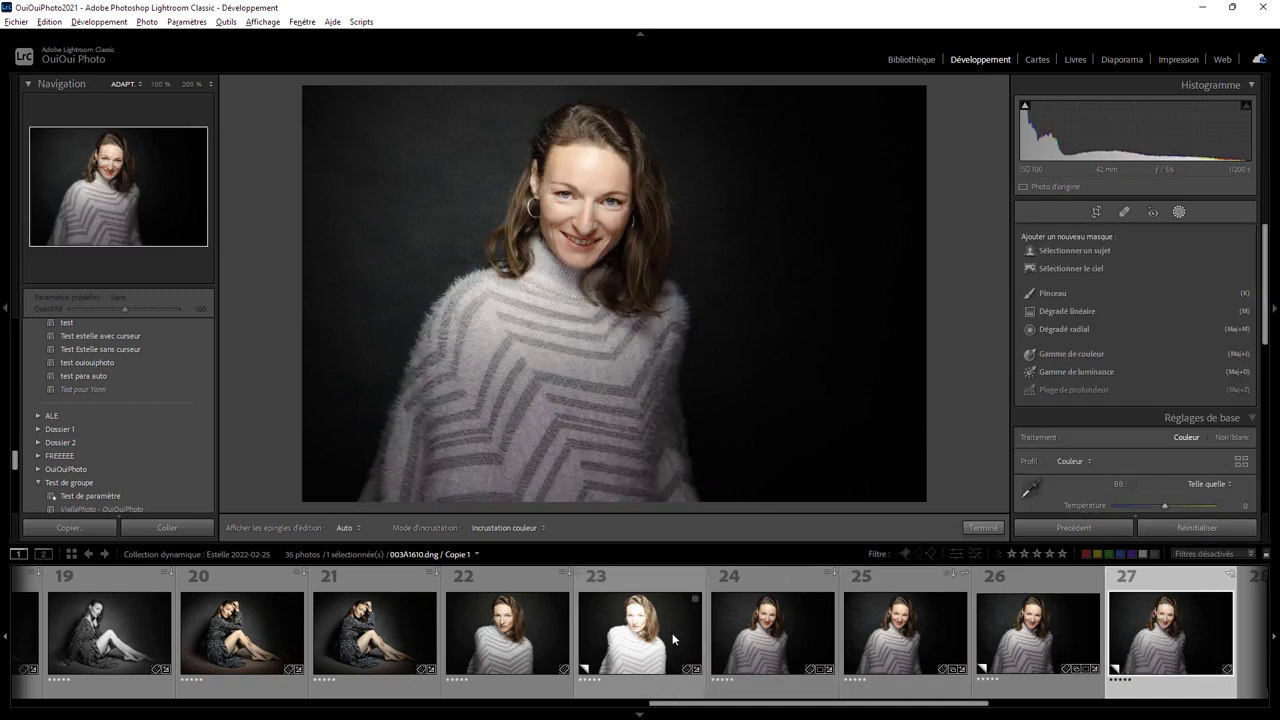
click(643, 646)
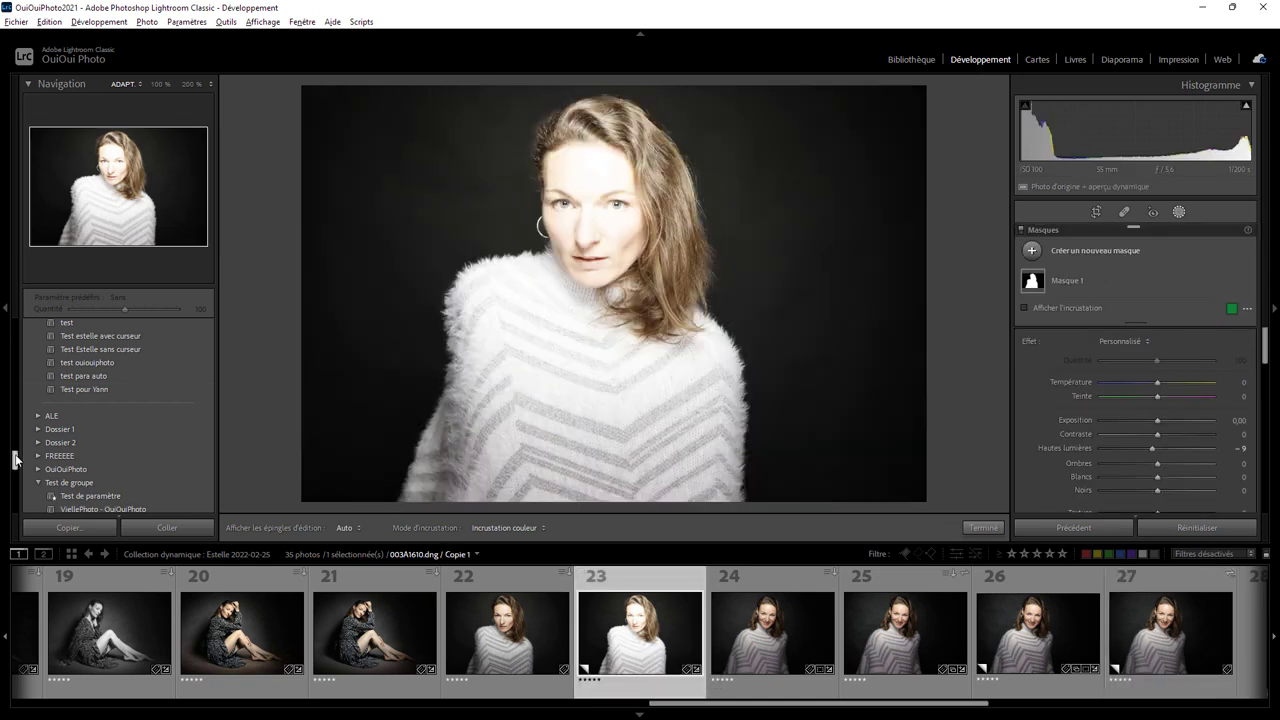
Step: Save the current edits, Masque 1 included, as develop preset 'Test estelle avec masque', then open Portrait021.tif
drag(15, 460, 15, 330)
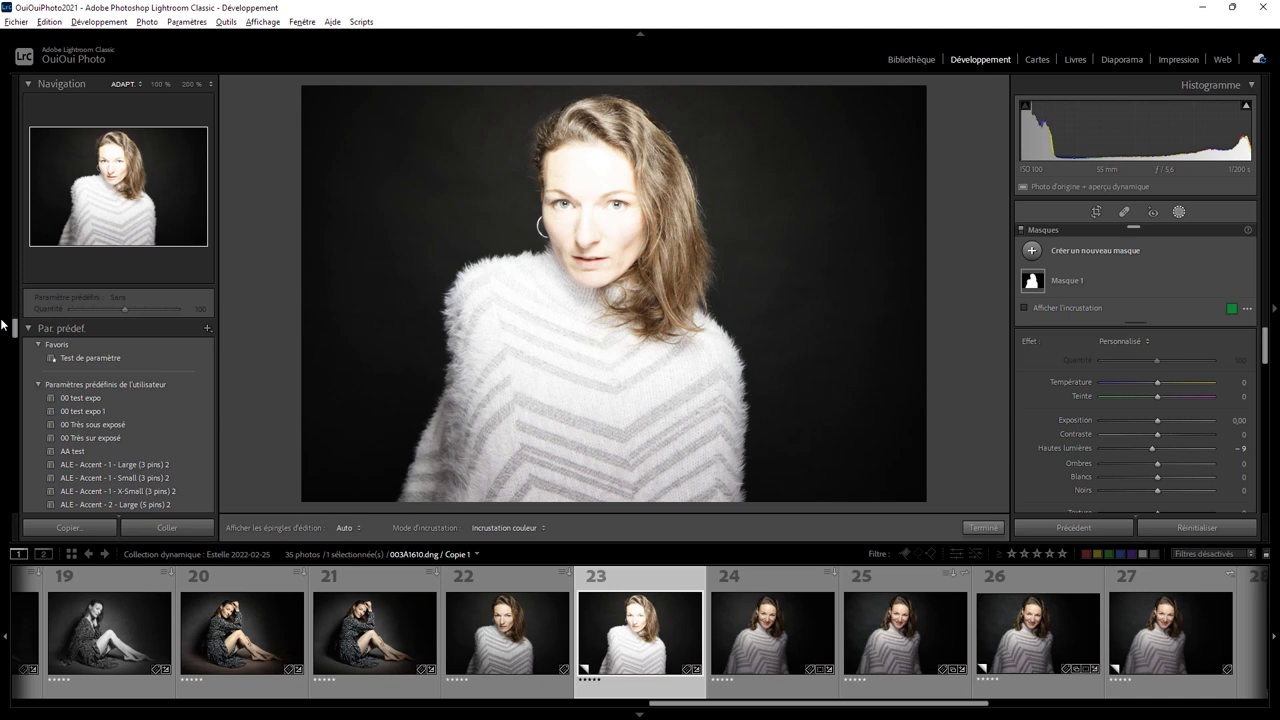
click(207, 328)
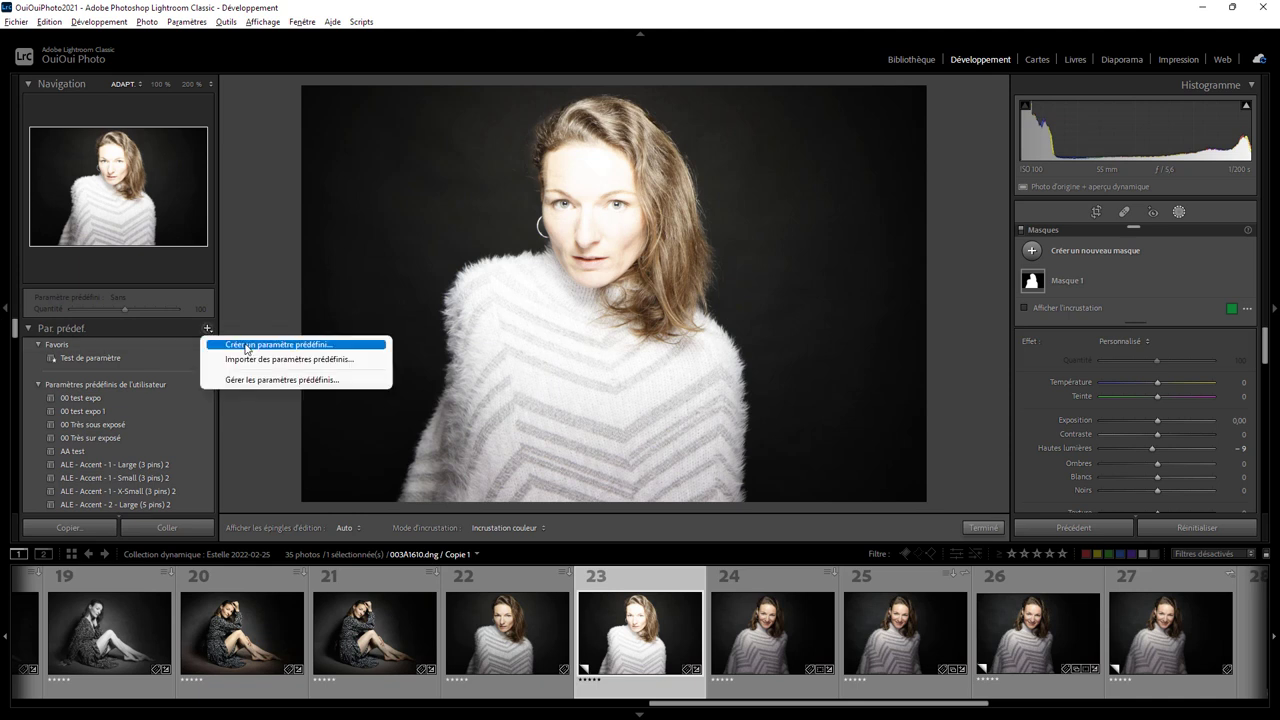
click(245, 346)
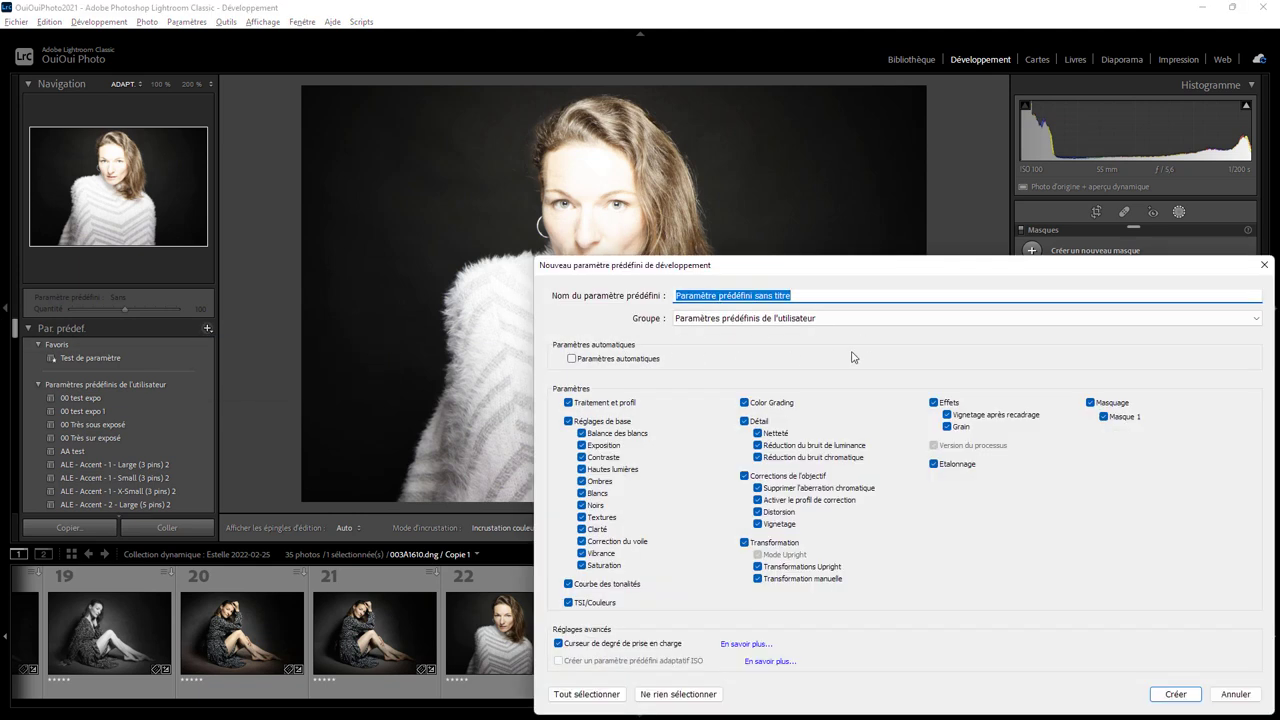
text(Test estelle avec masque)
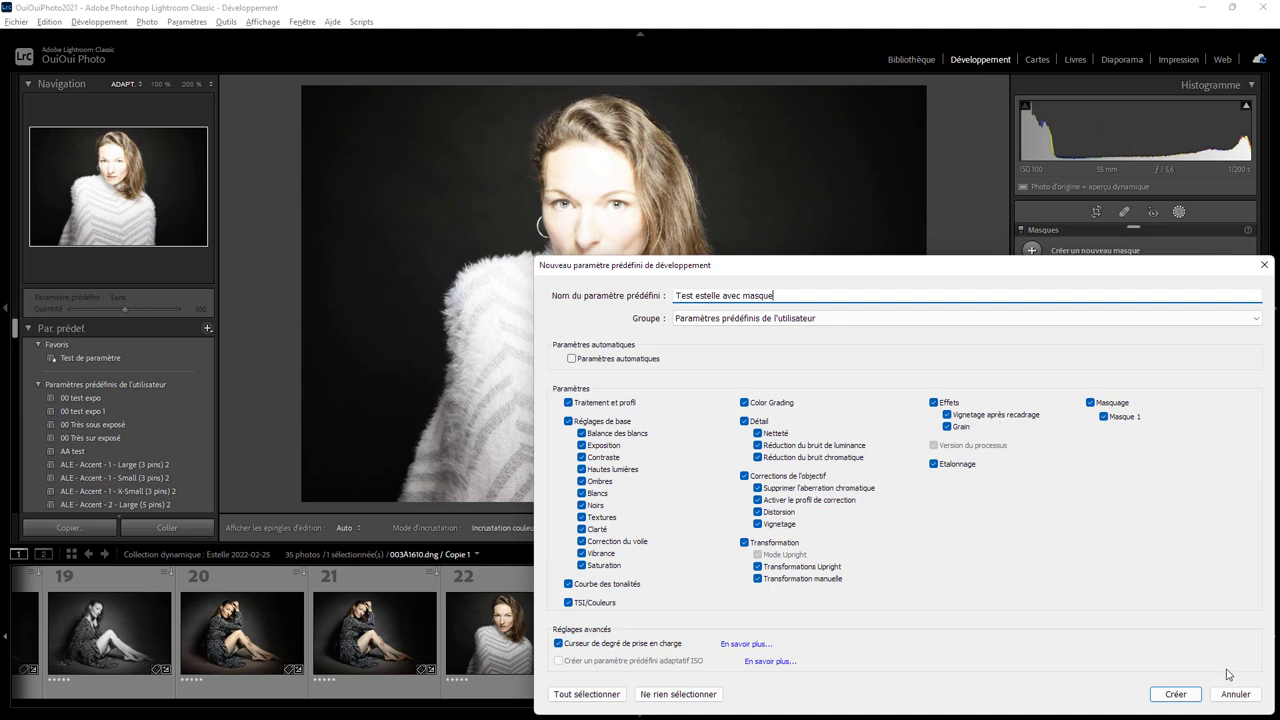
click(1189, 697)
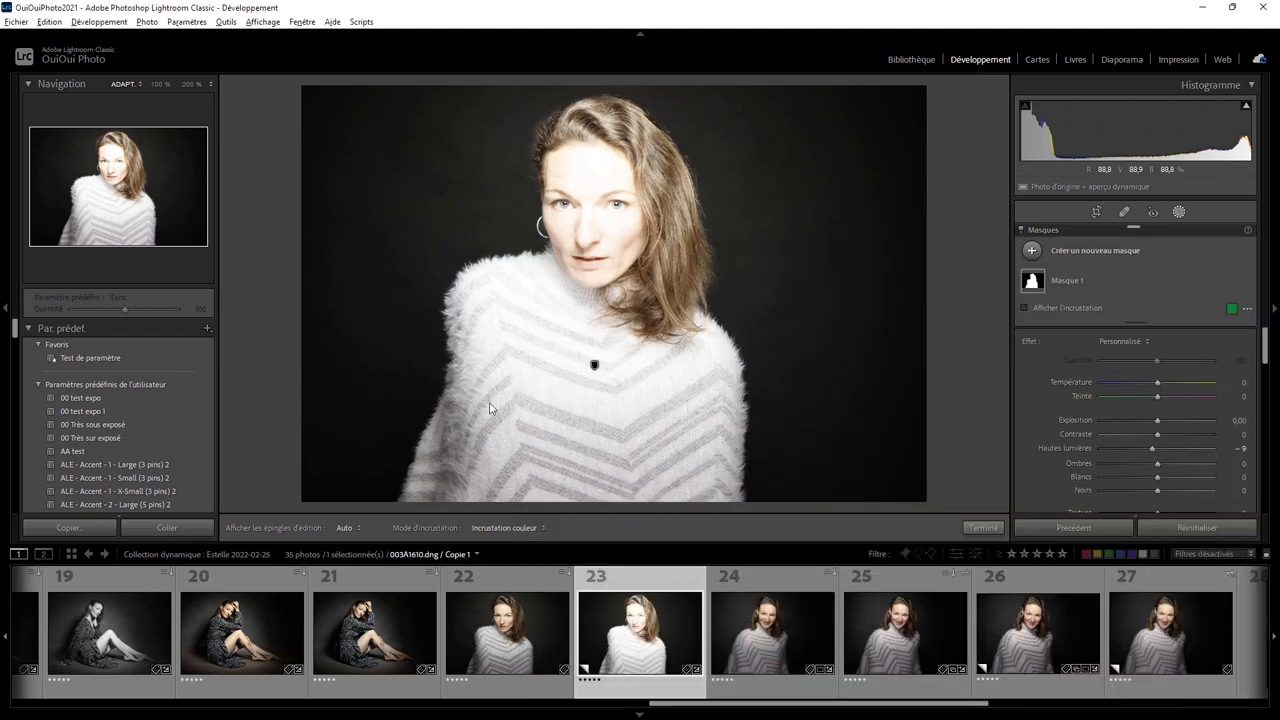
click(1192, 637)
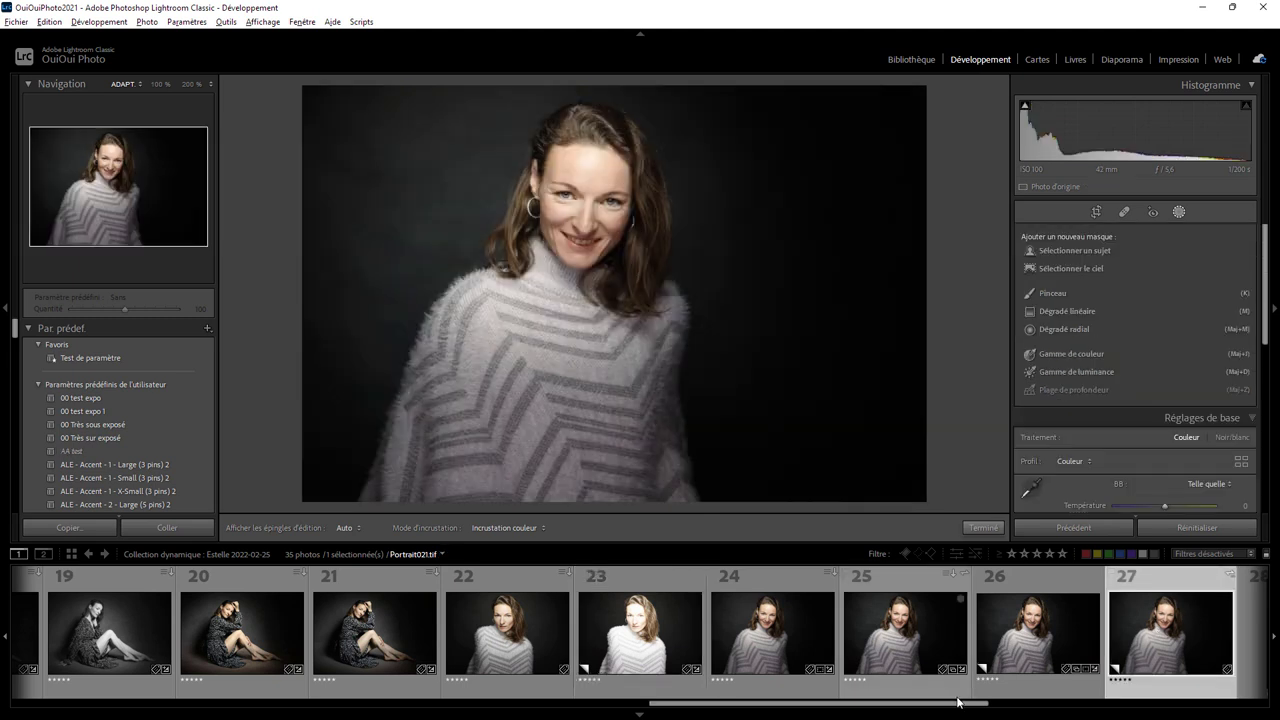
Step: Apply the 'Test estelle avec masque' preset from the Presets panel to the smiling portrait
drag(15, 330, 14, 446)
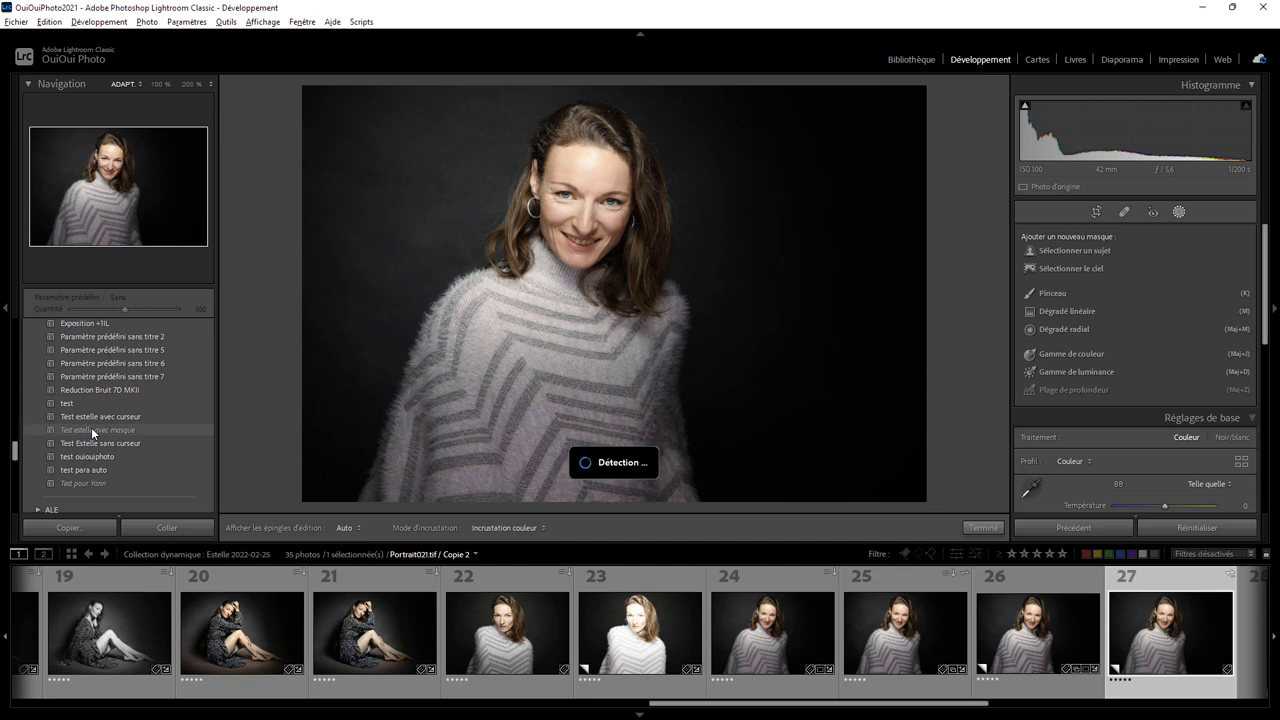
click(91, 427)
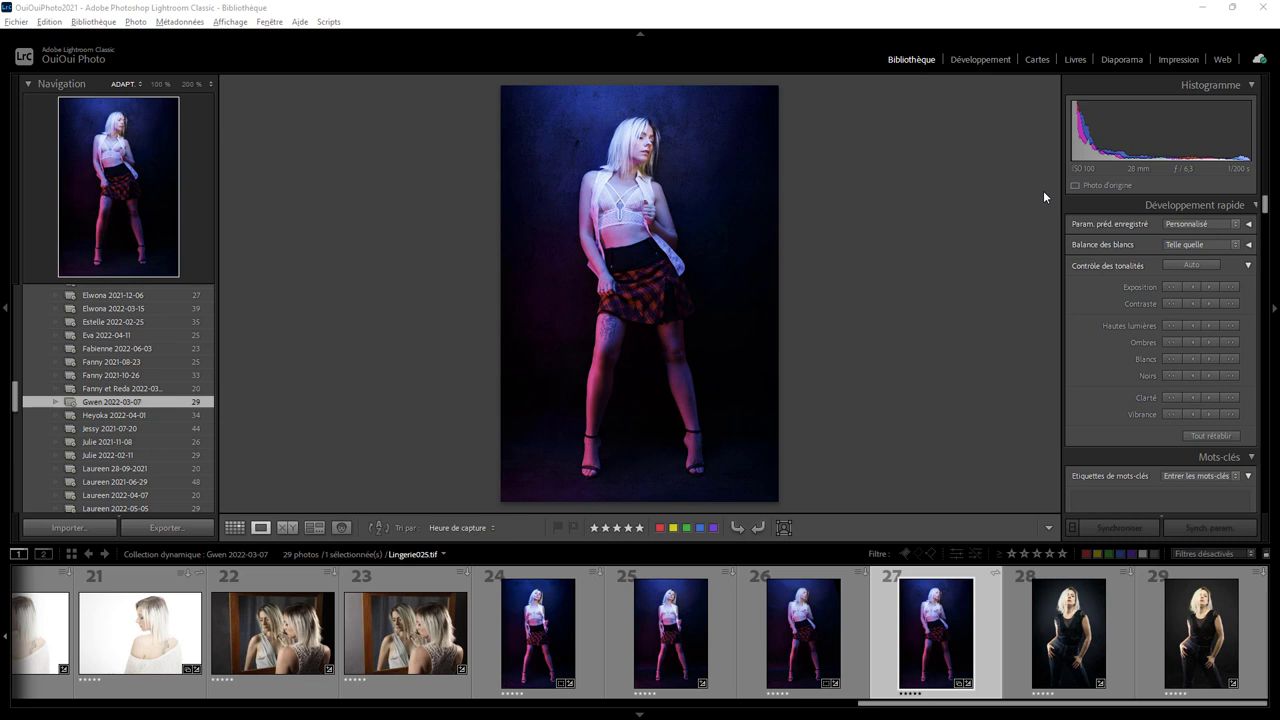
Step: Open Lingerie025.tif in Develop, select its Masque 1, and make a virtual copy of it
click(985, 59)
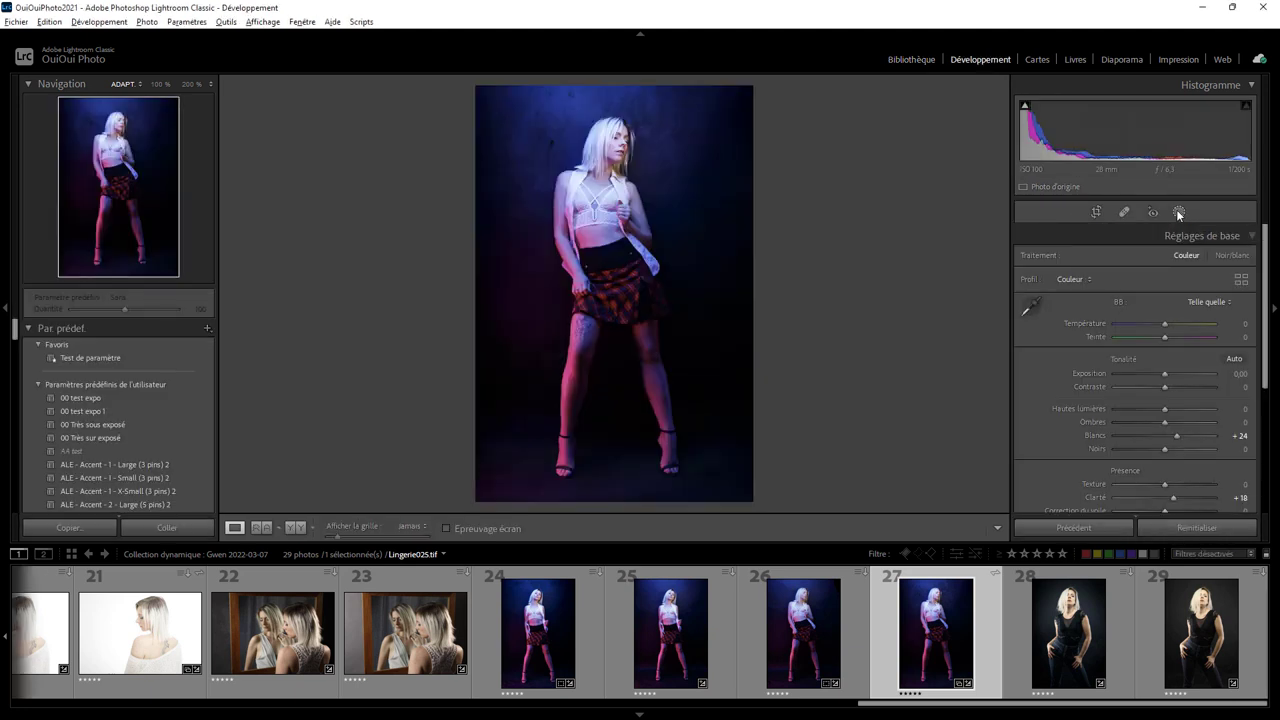
click(1178, 212)
click(1036, 283)
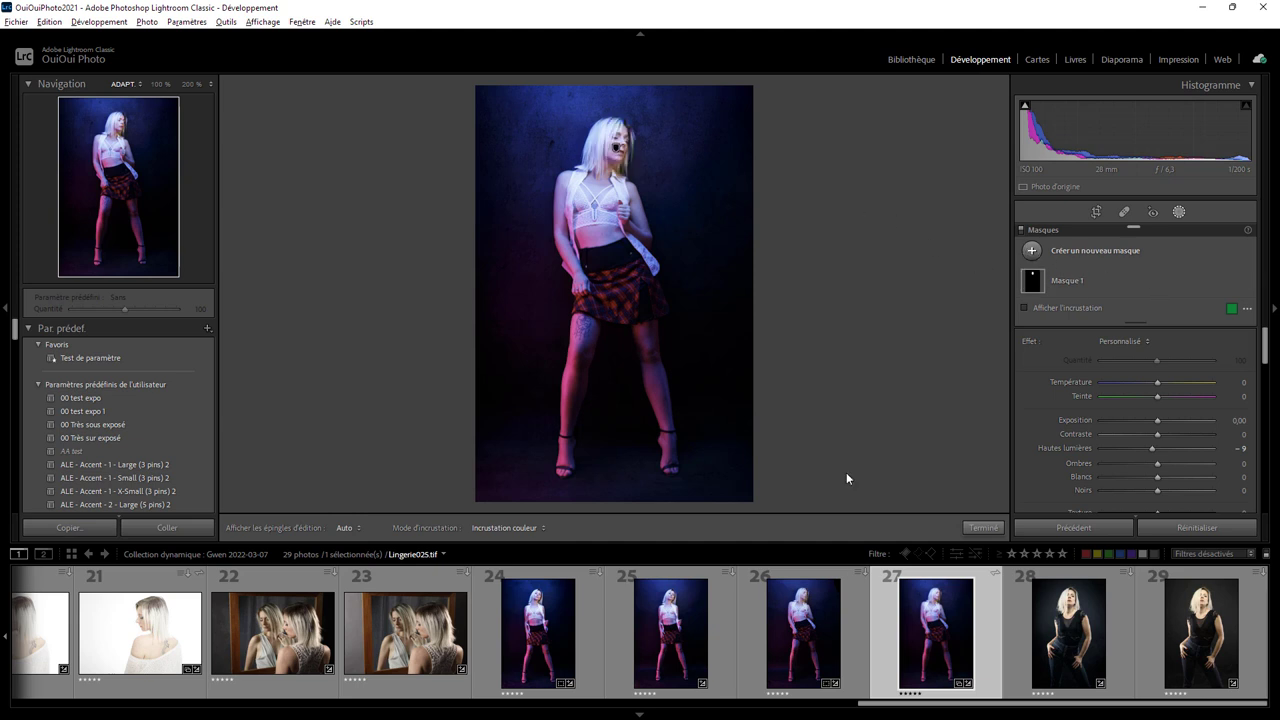
right_click(929, 612)
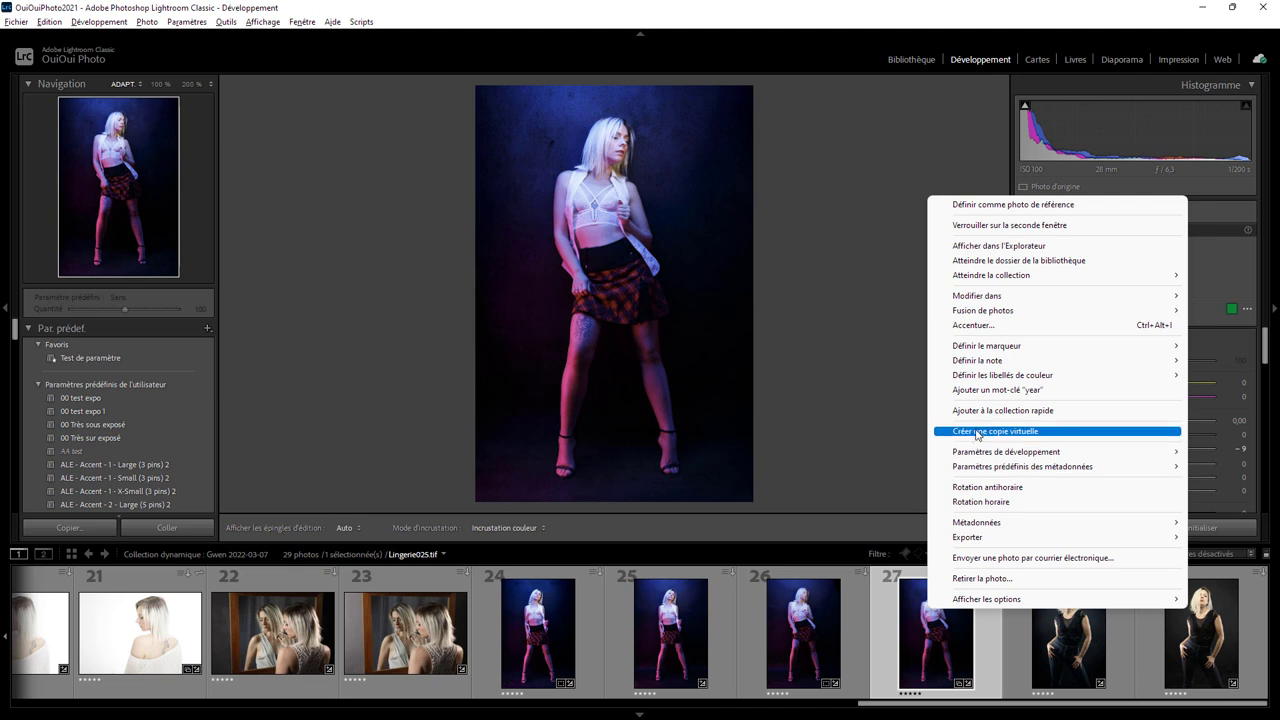
click(976, 431)
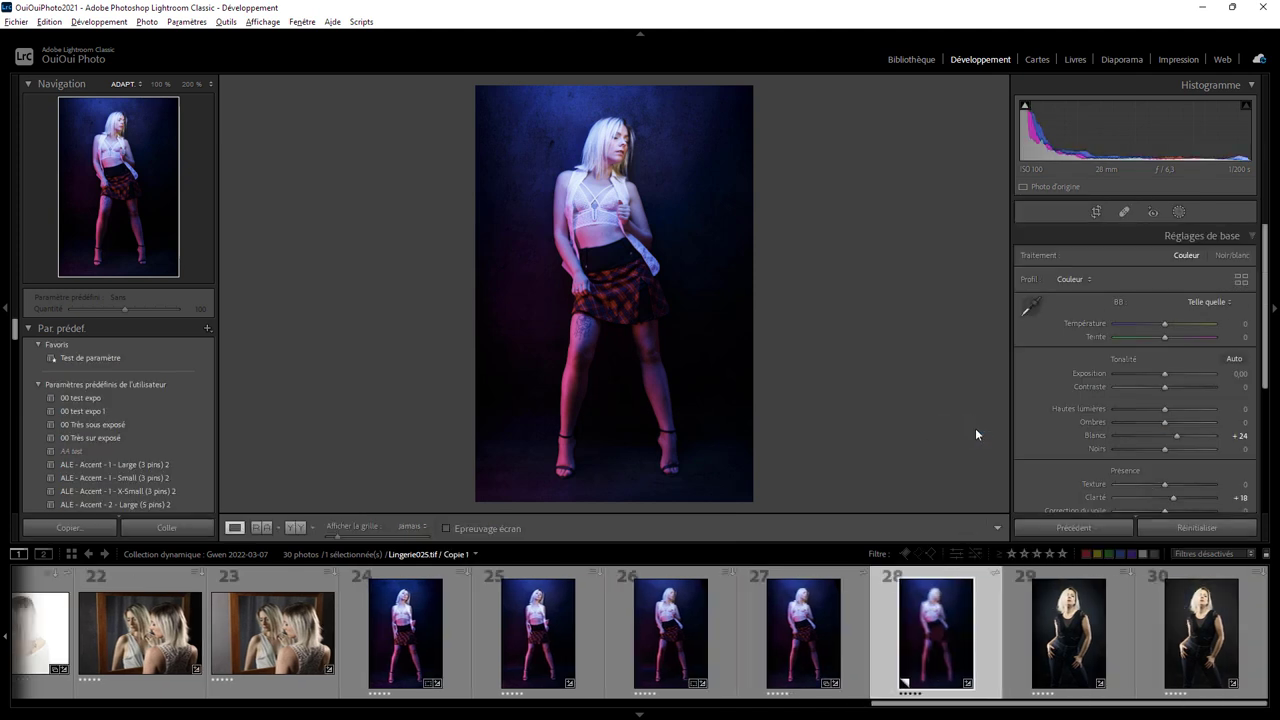
Step: Create a Color Range mask sampled from the purple leg, briefly toggling its overlay on and off
click(1181, 212)
click(1082, 252)
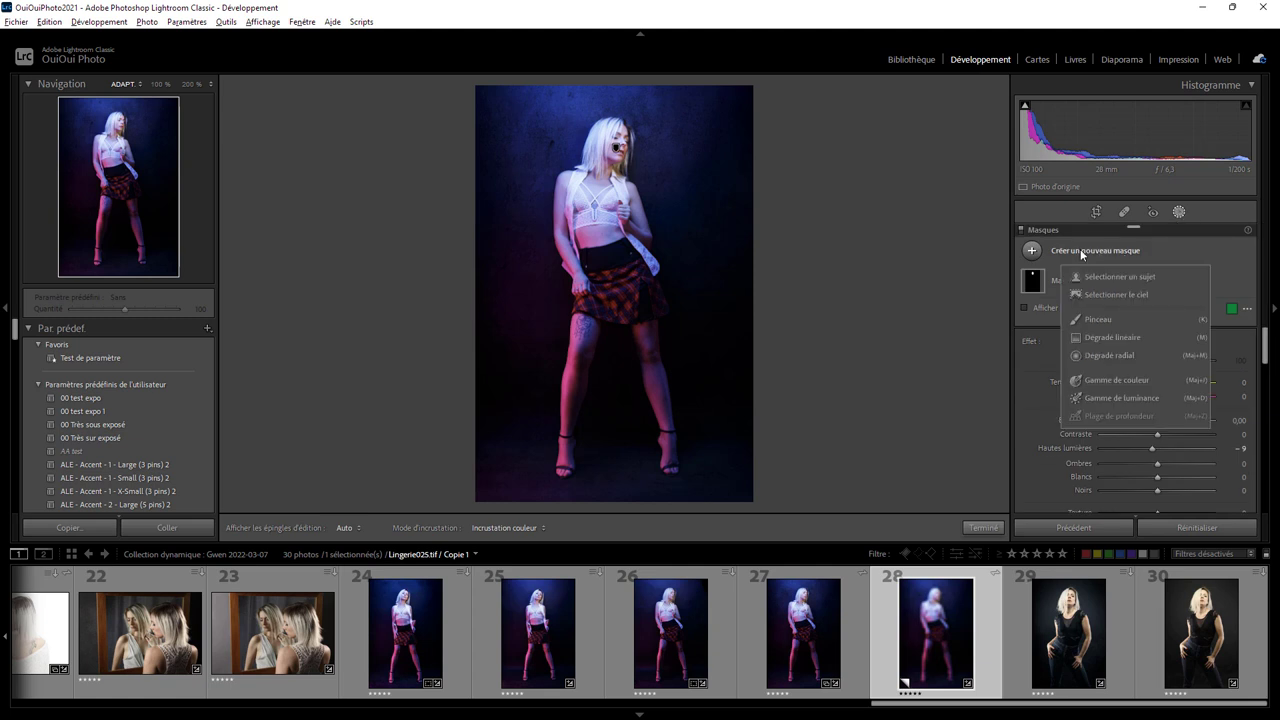
click(1107, 379)
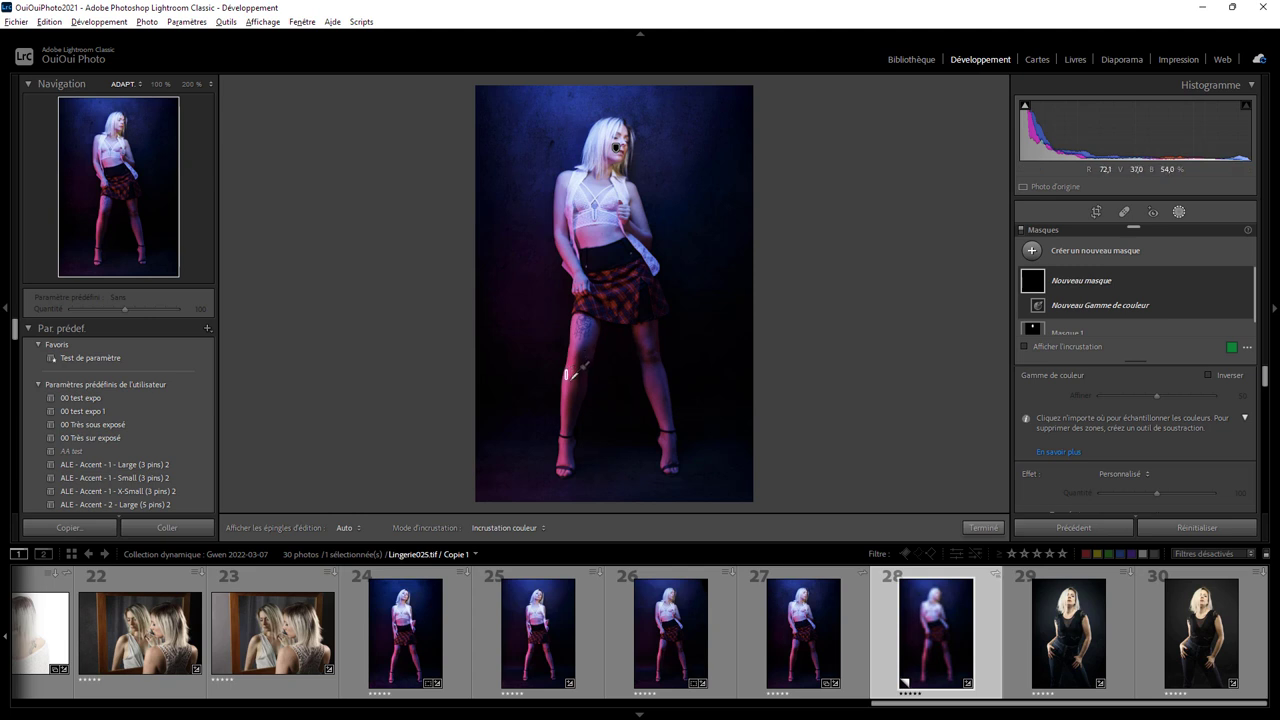
click(569, 377)
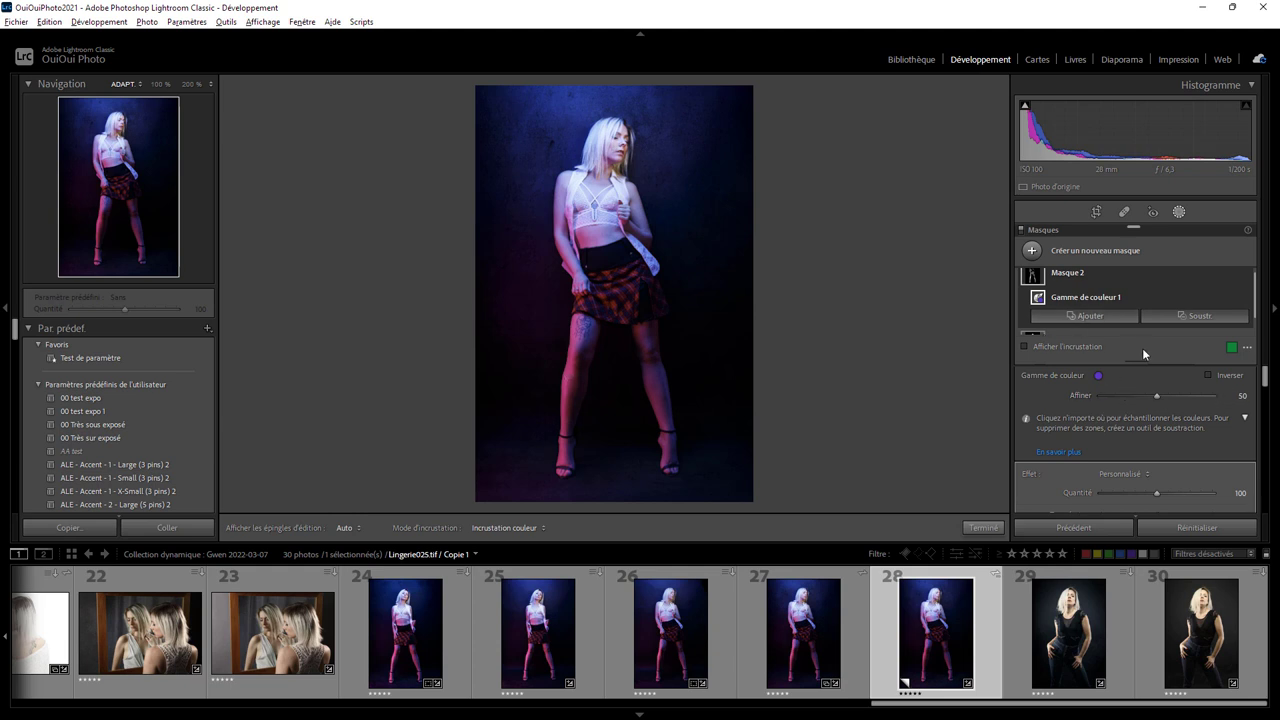
click(1043, 349)
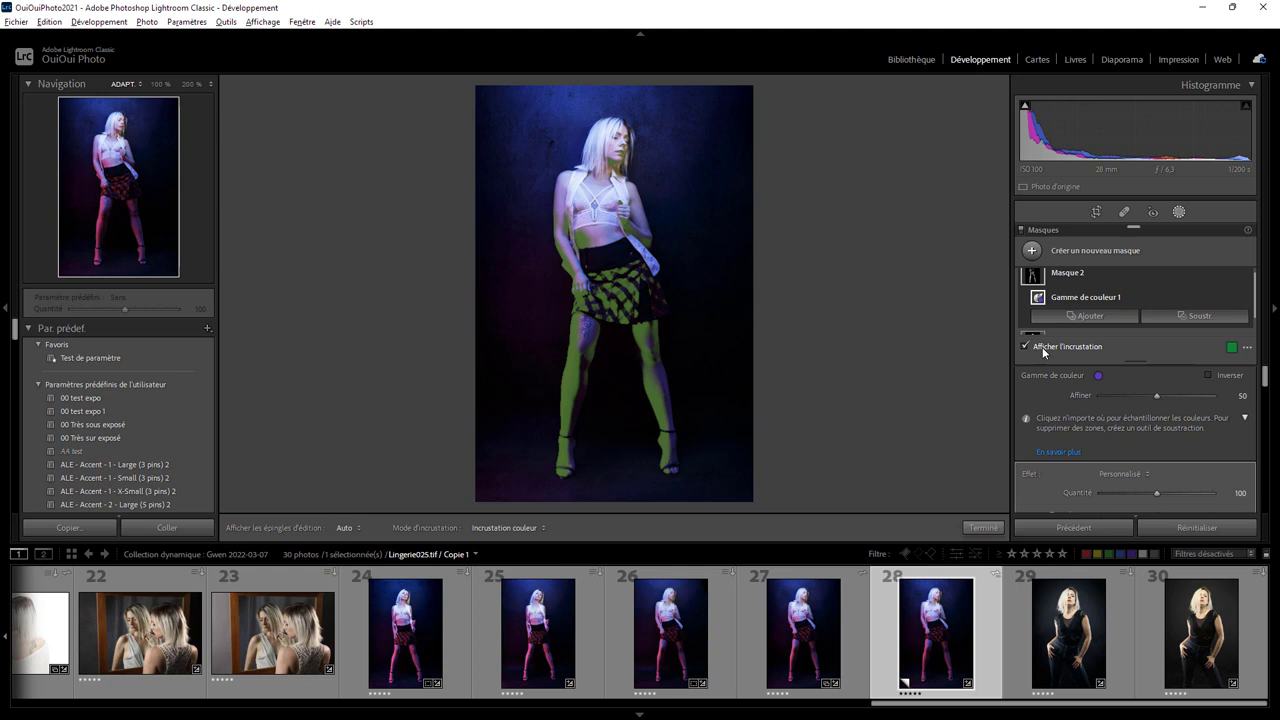
click(1042, 347)
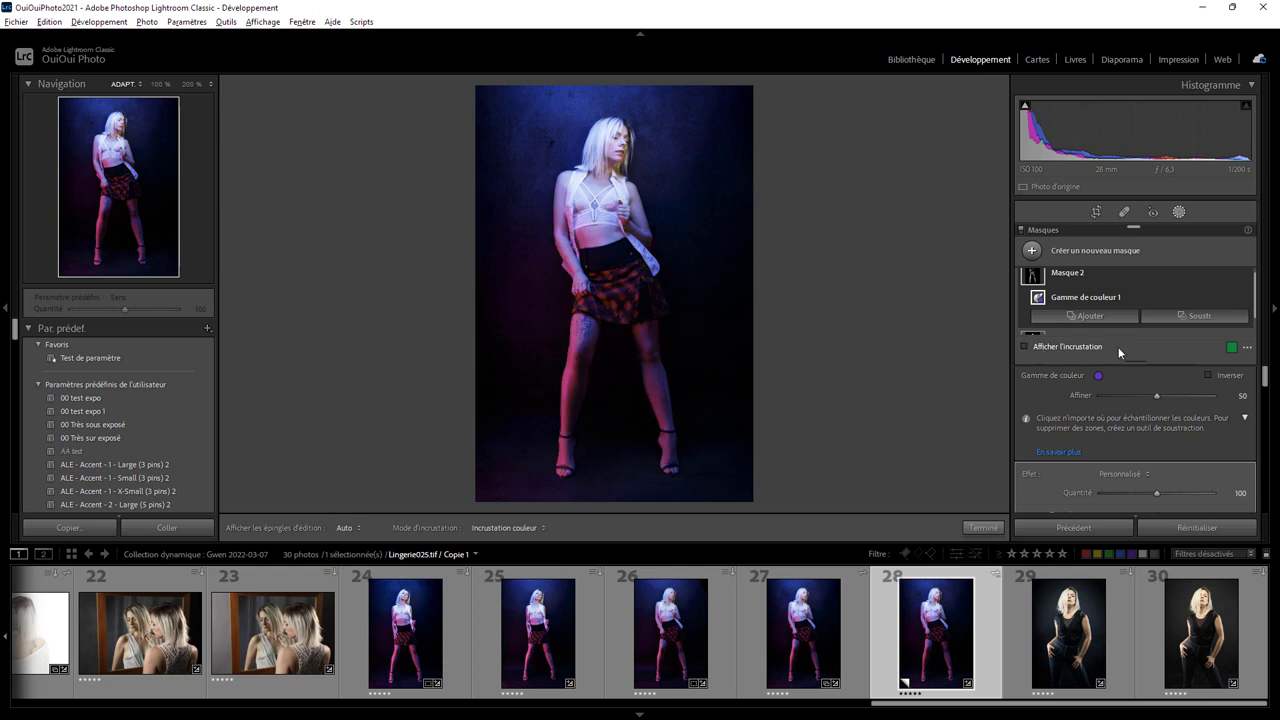
Step: Add a colour range sampled from the blue background near the head, leaving exposure at 0,00
click(1083, 317)
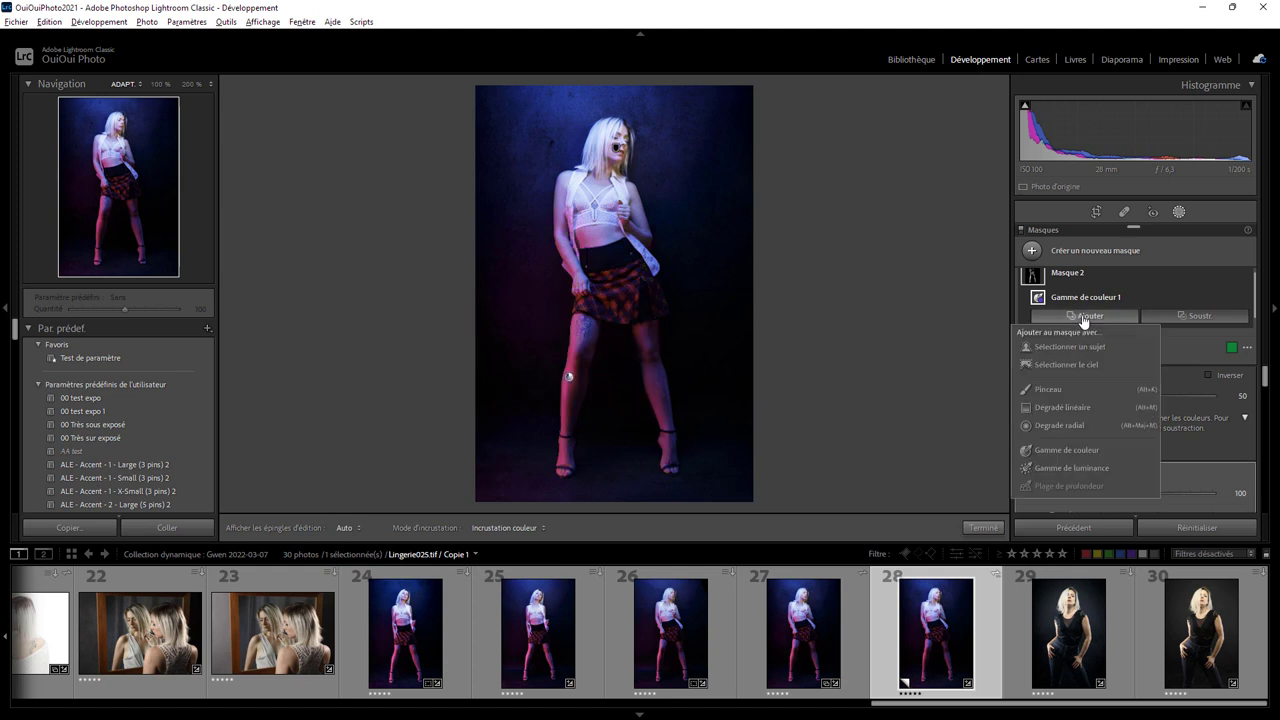
click(1079, 450)
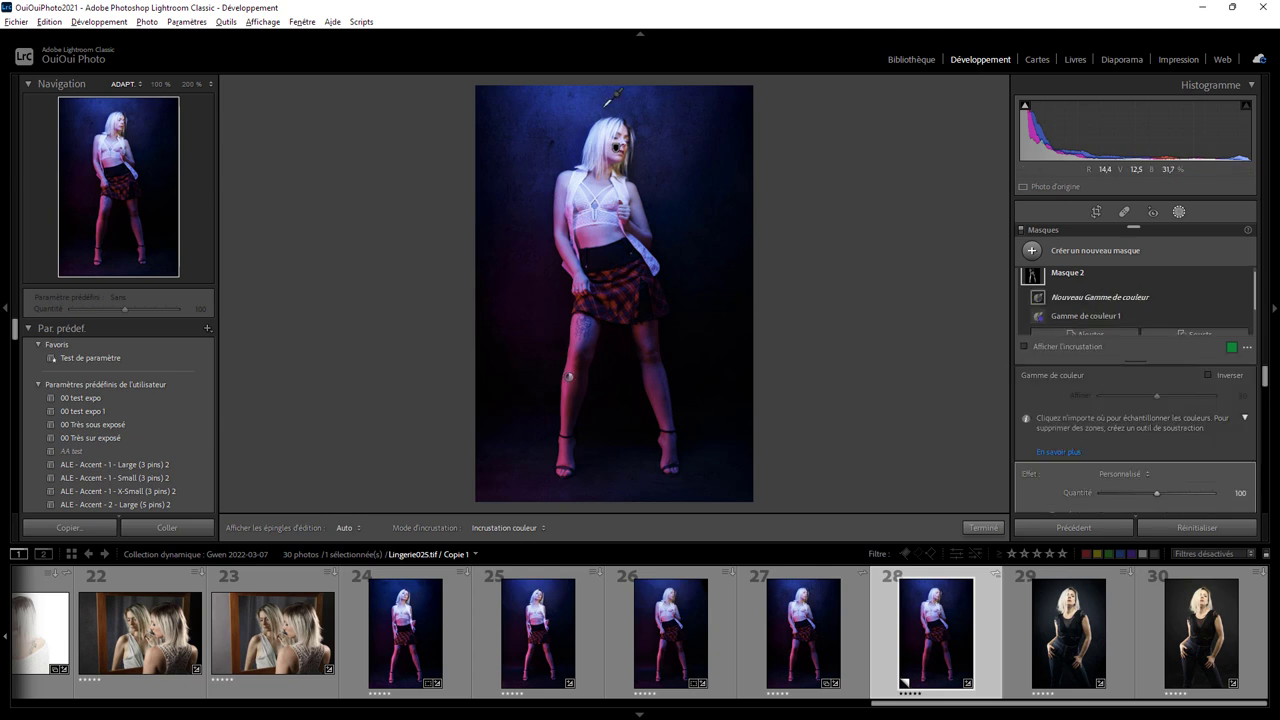
drag(576, 97, 604, 109)
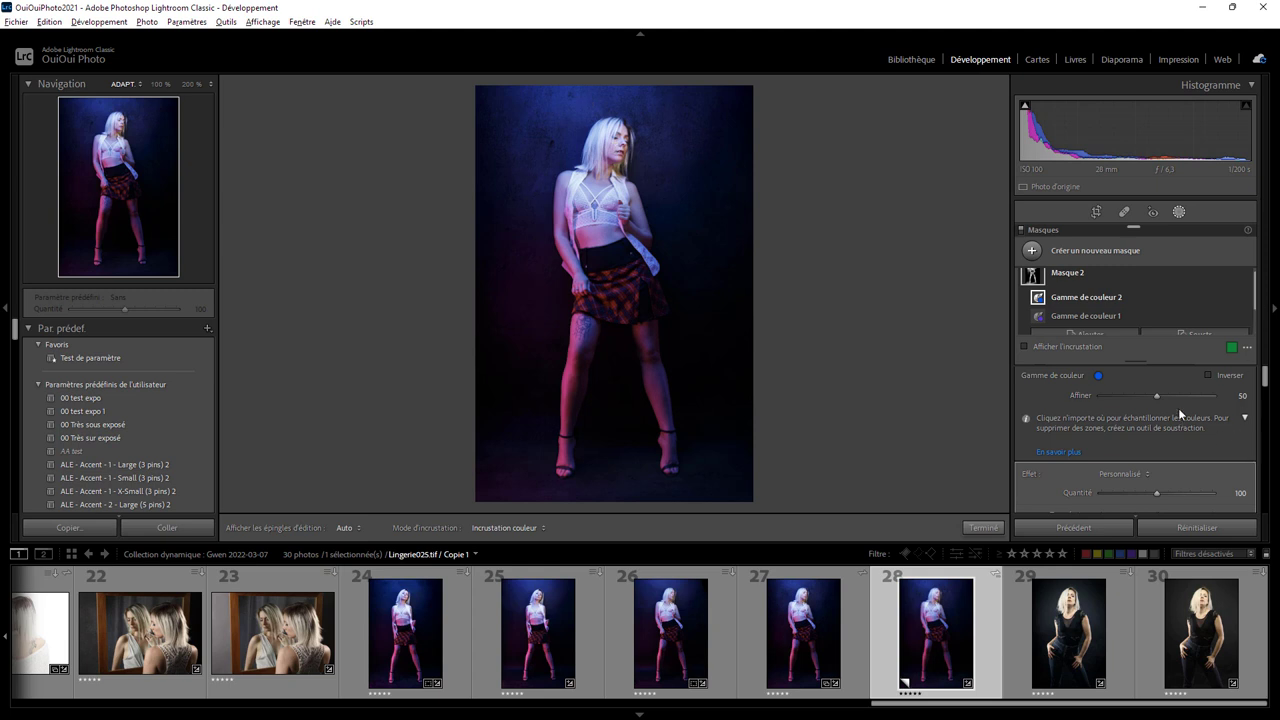
scroll(1178, 408, down, 3)
scroll(1097, 417, up, 2)
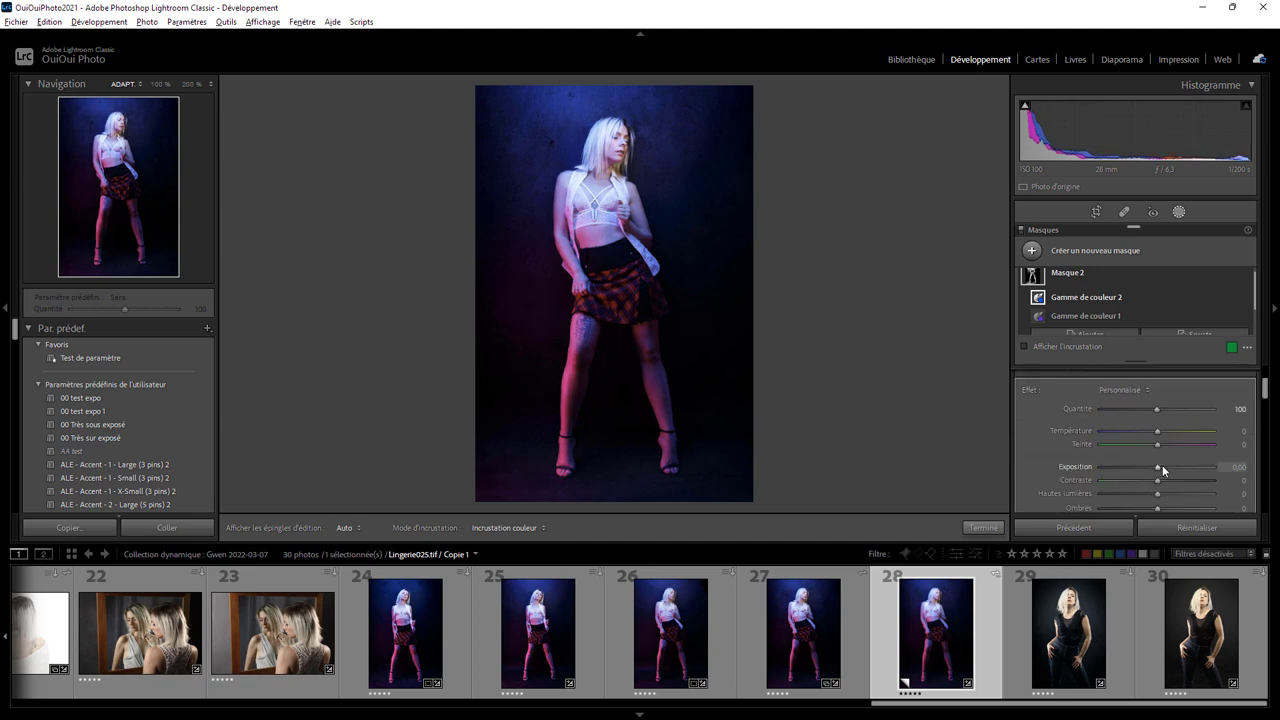
mouse_move(1157, 467)
mouse_down()
mouse_move(1124, 467)
mouse_move(1162, 474)
mouse_up()
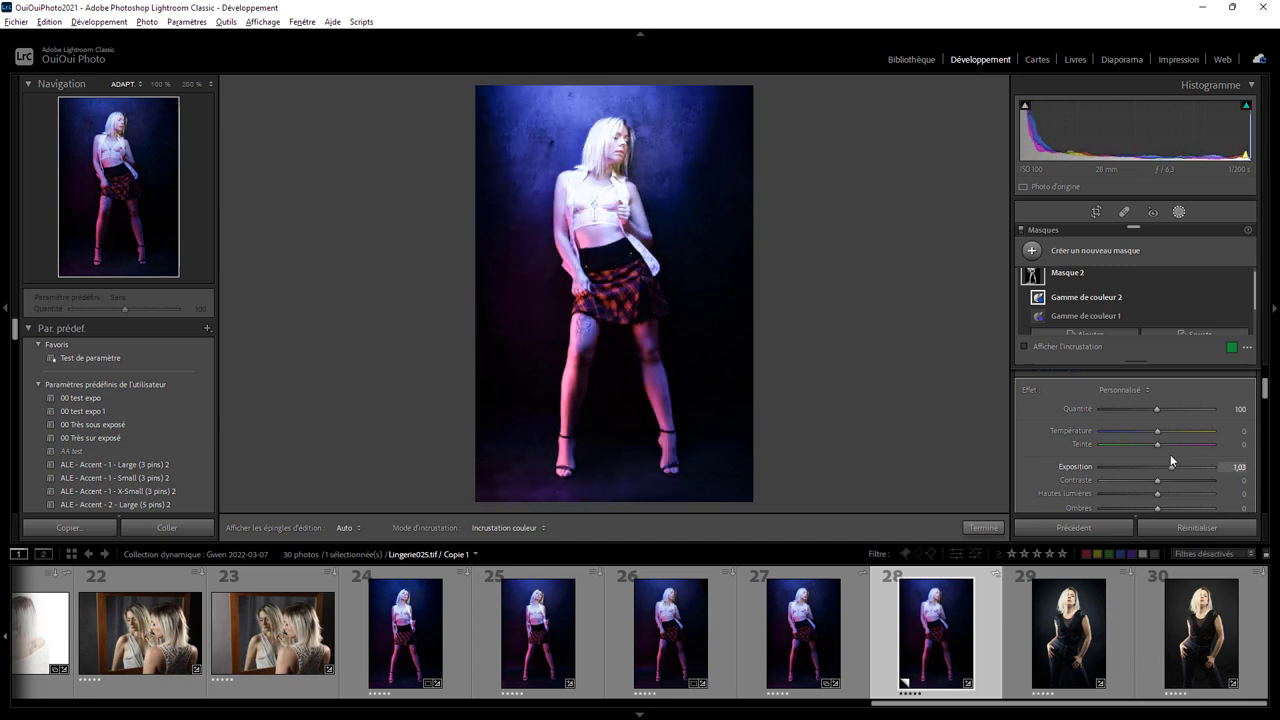
double_click(1161, 472)
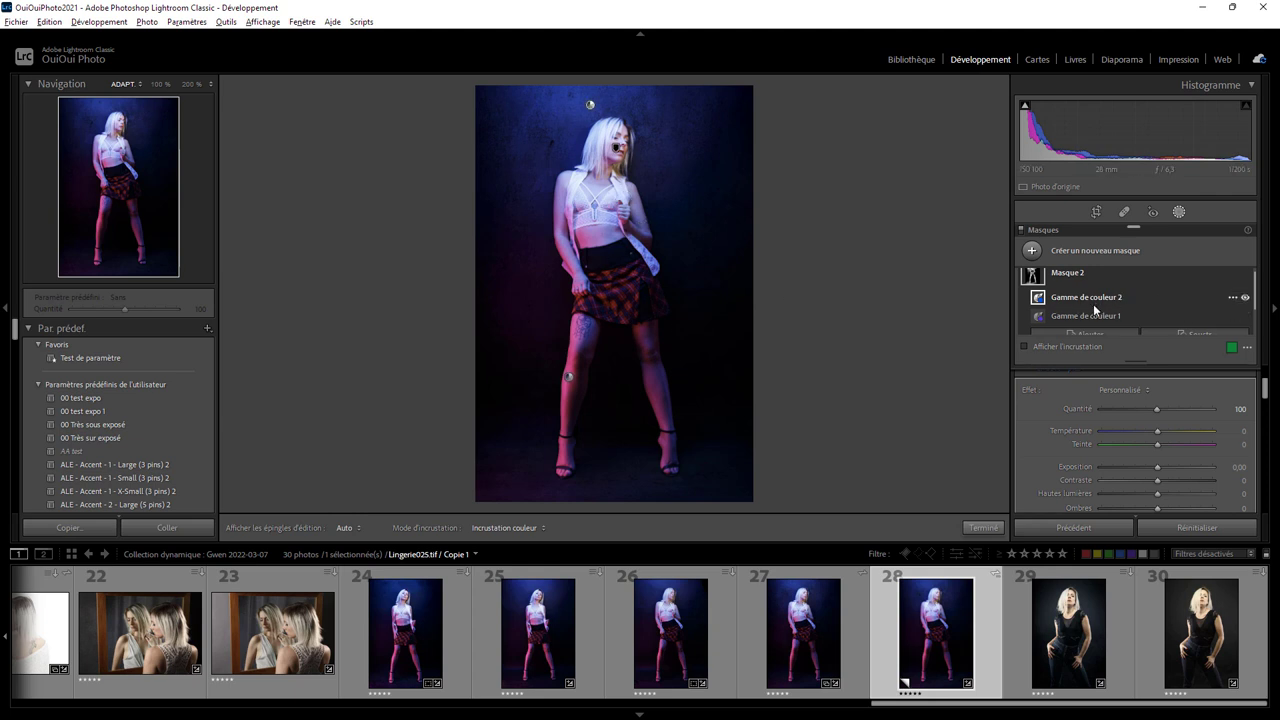
Step: Invert Masque 2 and raise its exposure to 2,95
click(1067, 281)
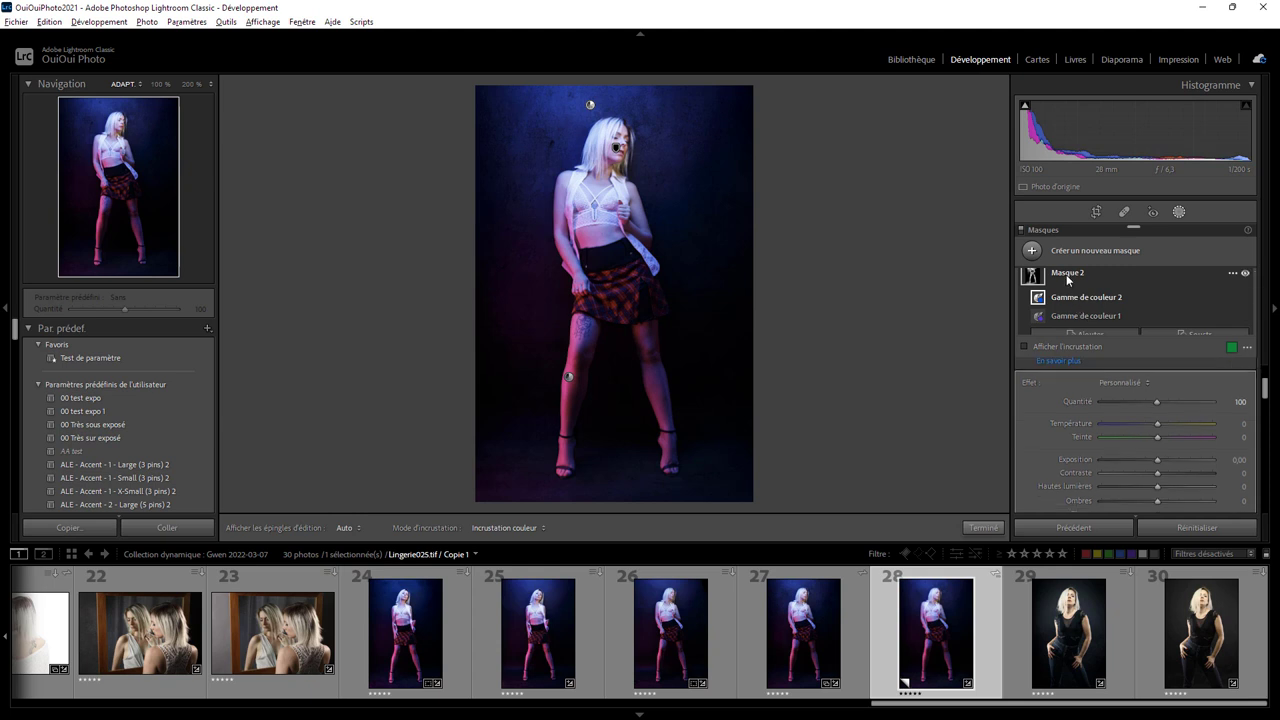
click(1232, 283)
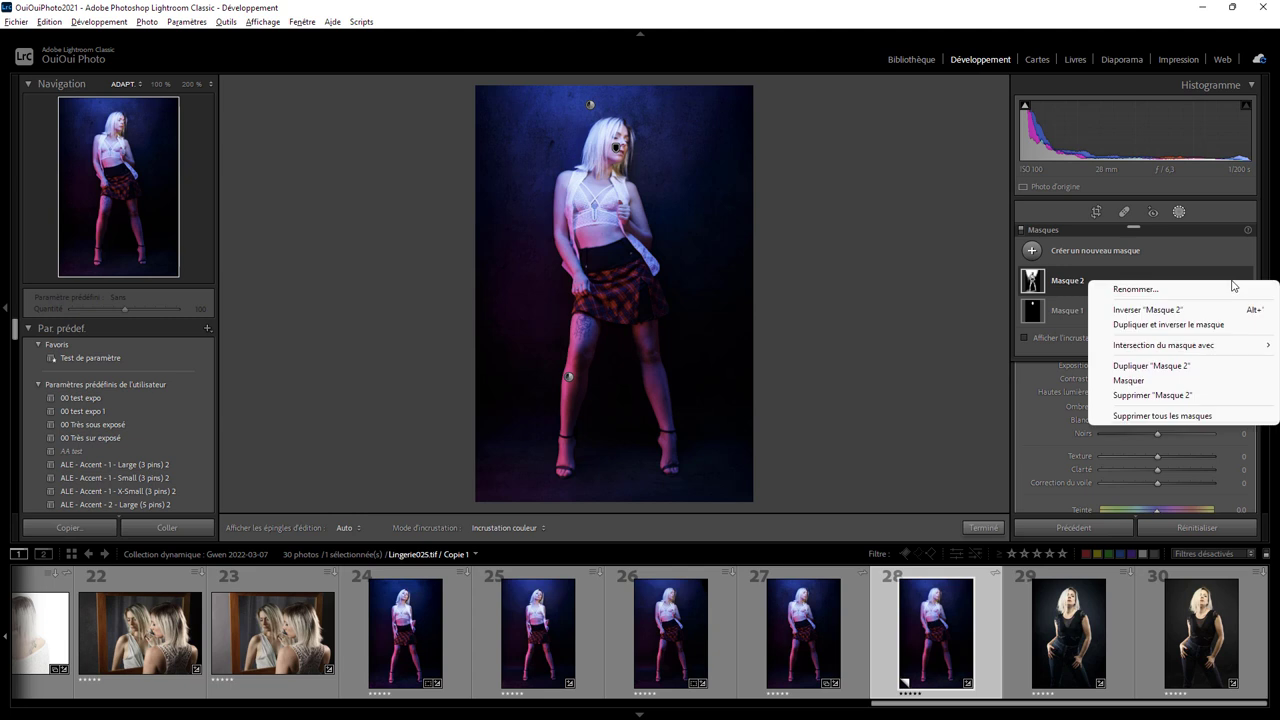
click(1155, 313)
mouse_move(1130, 310)
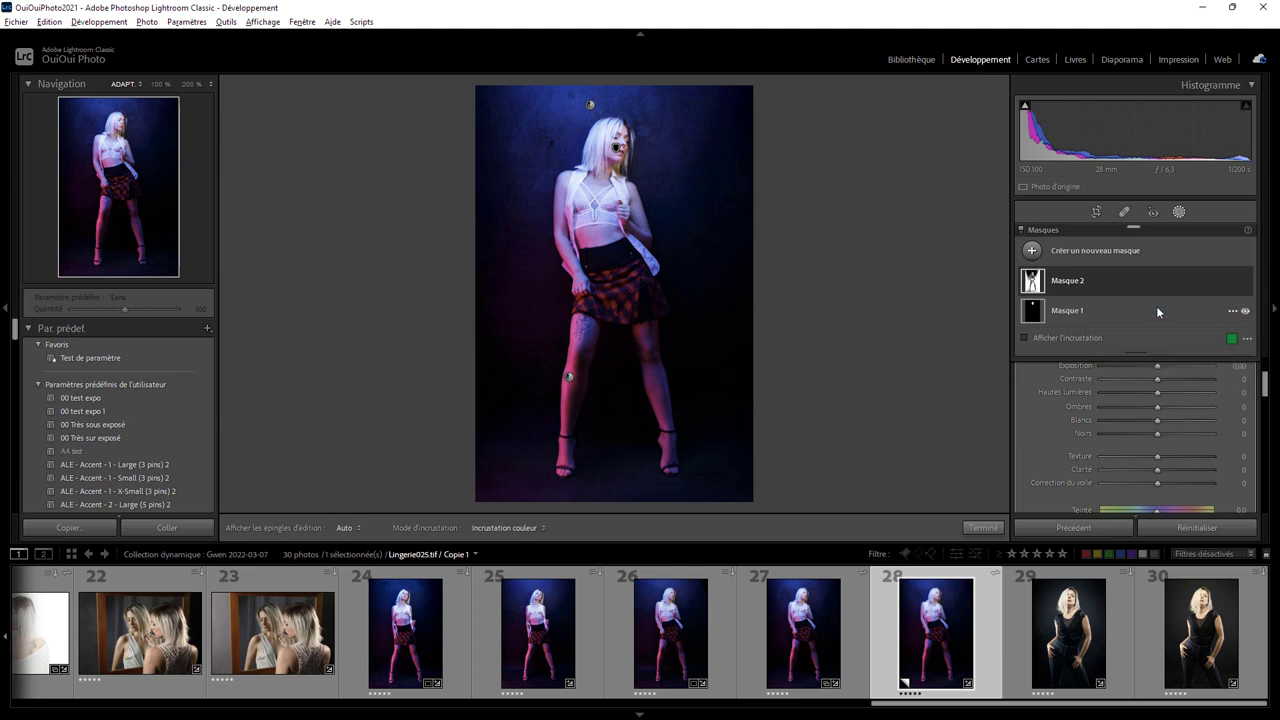
mouse_move(1158, 365)
mouse_down()
mouse_move(1198, 362)
mouse_move(1149, 365)
mouse_up()
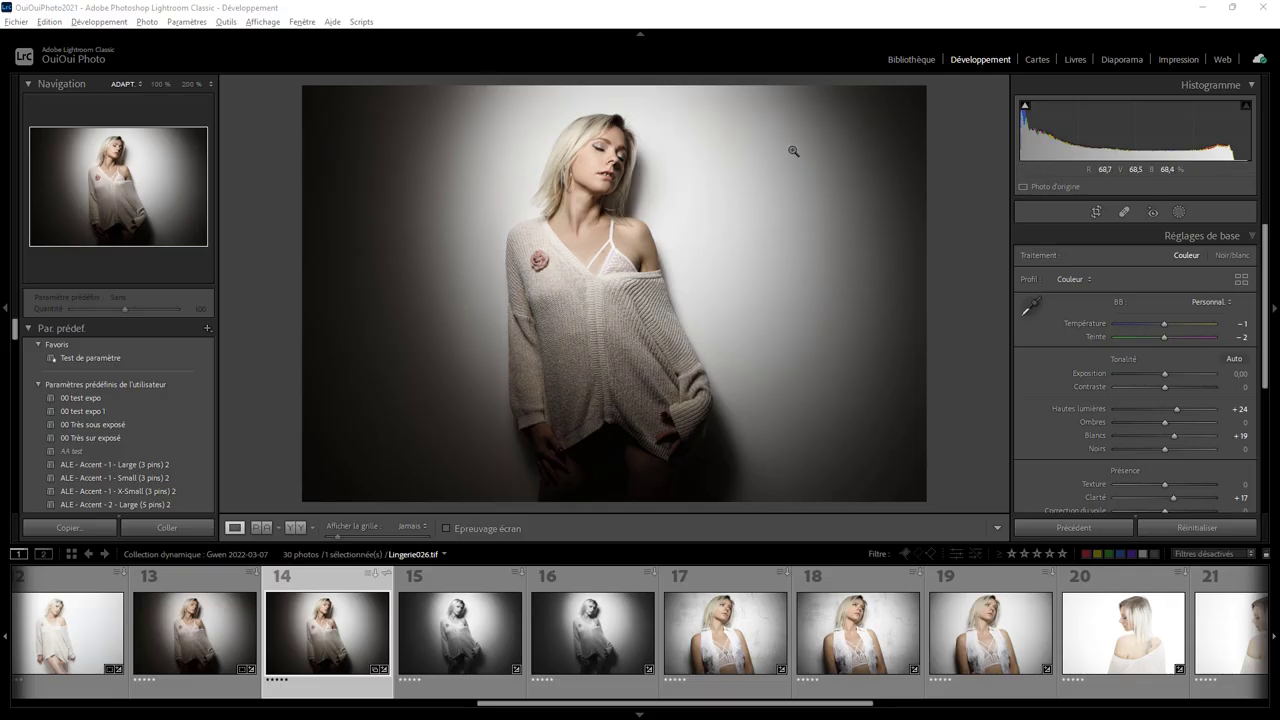
Step: Start cropping Lingerie026.tif, cycle the crop overlays with O, and bring up the Outils > Grilles choices
click(1096, 212)
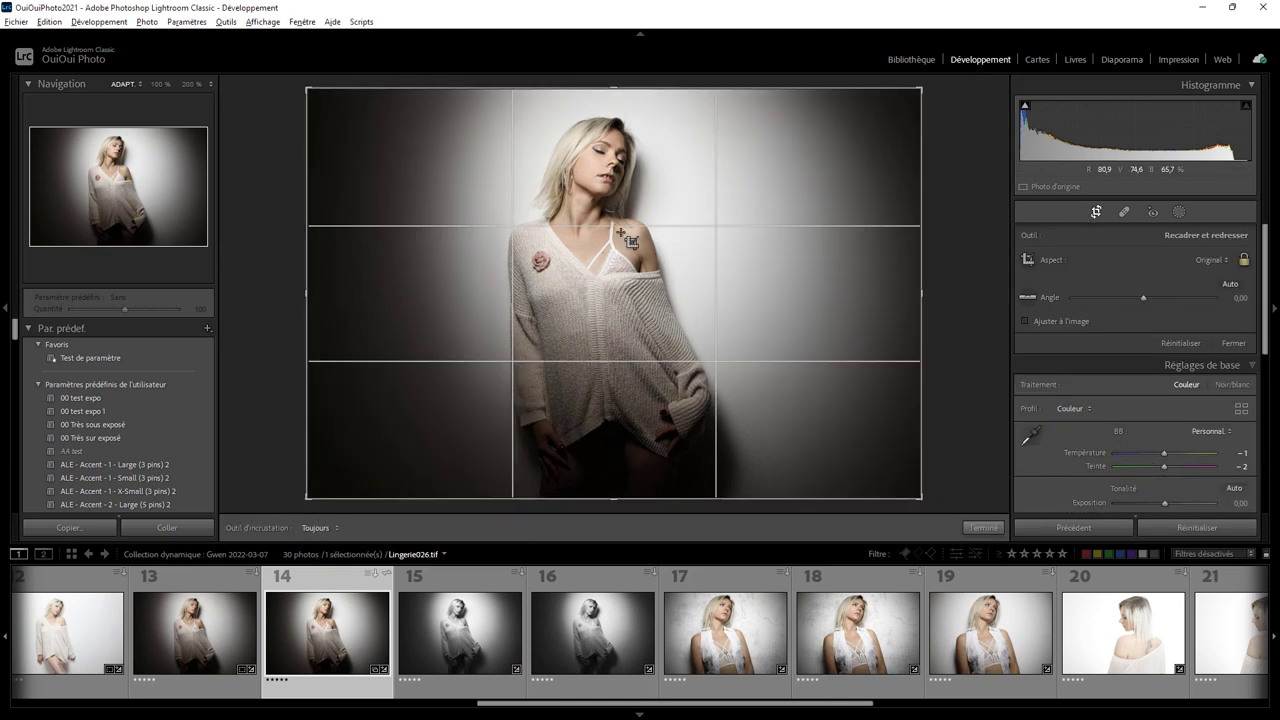
key(o)
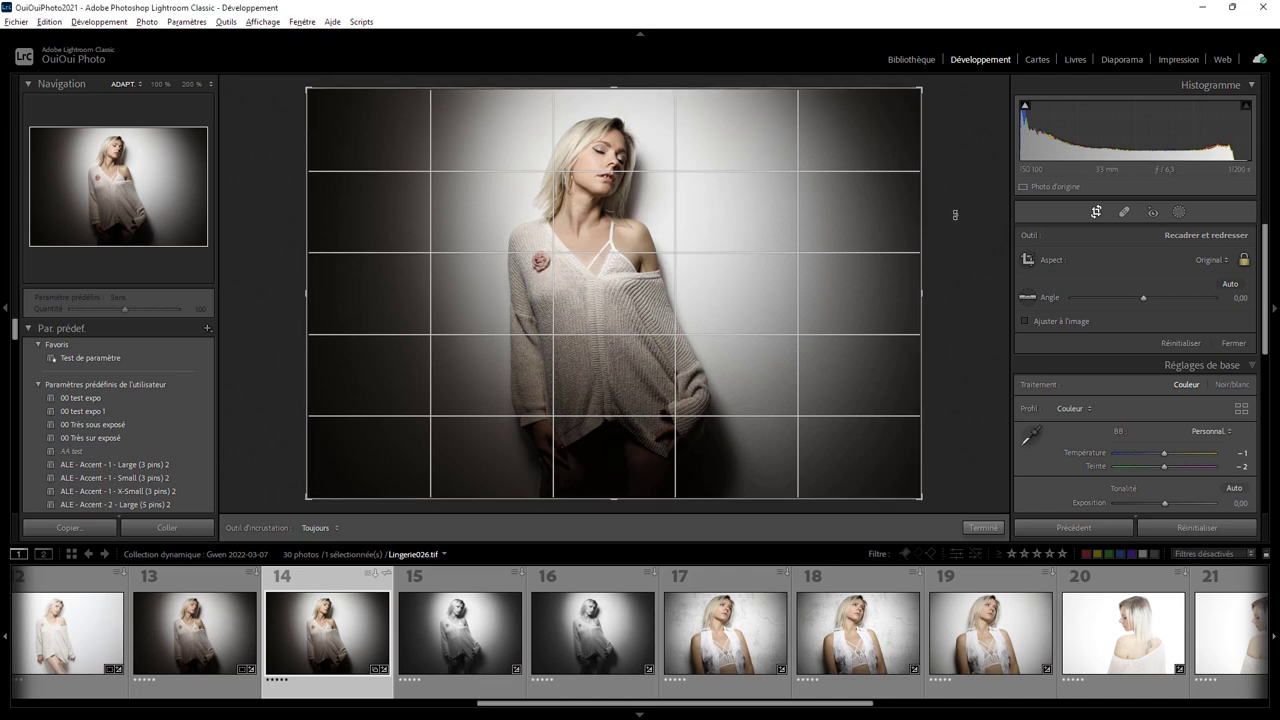
key(o)
key(o)
key(o)
key(o)
key(o)
key(o)
key(o)
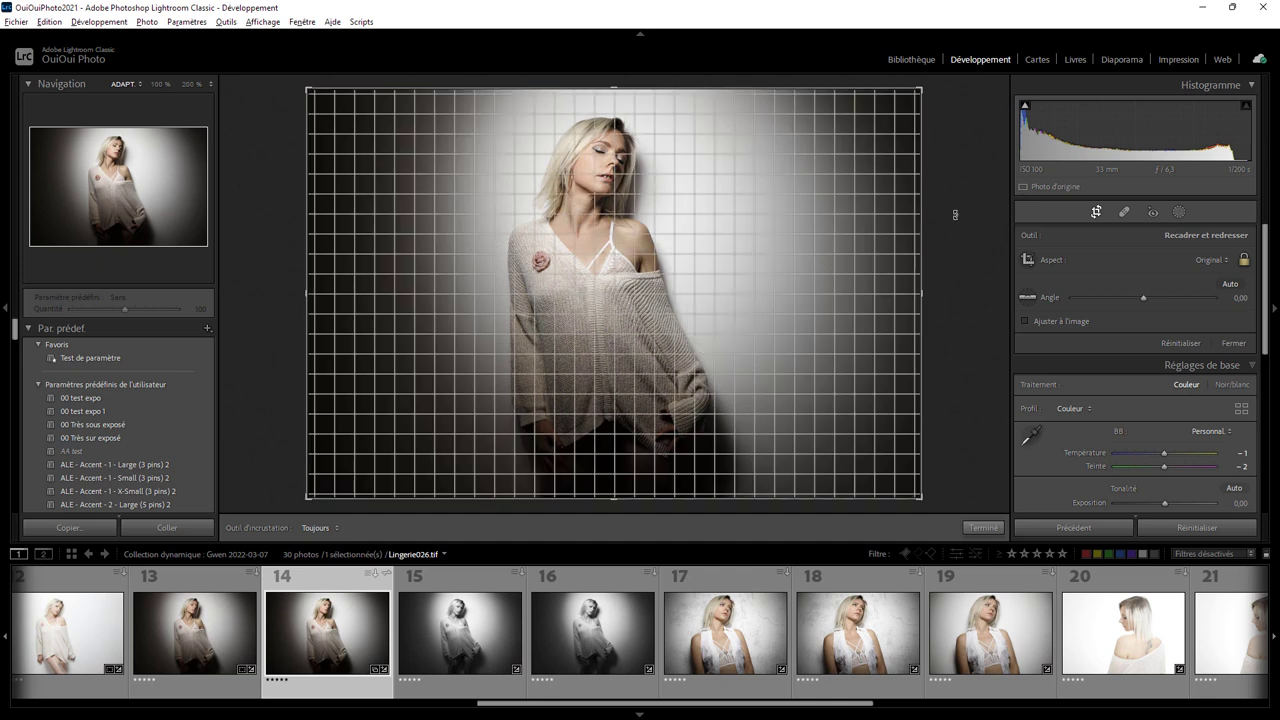
key(o)
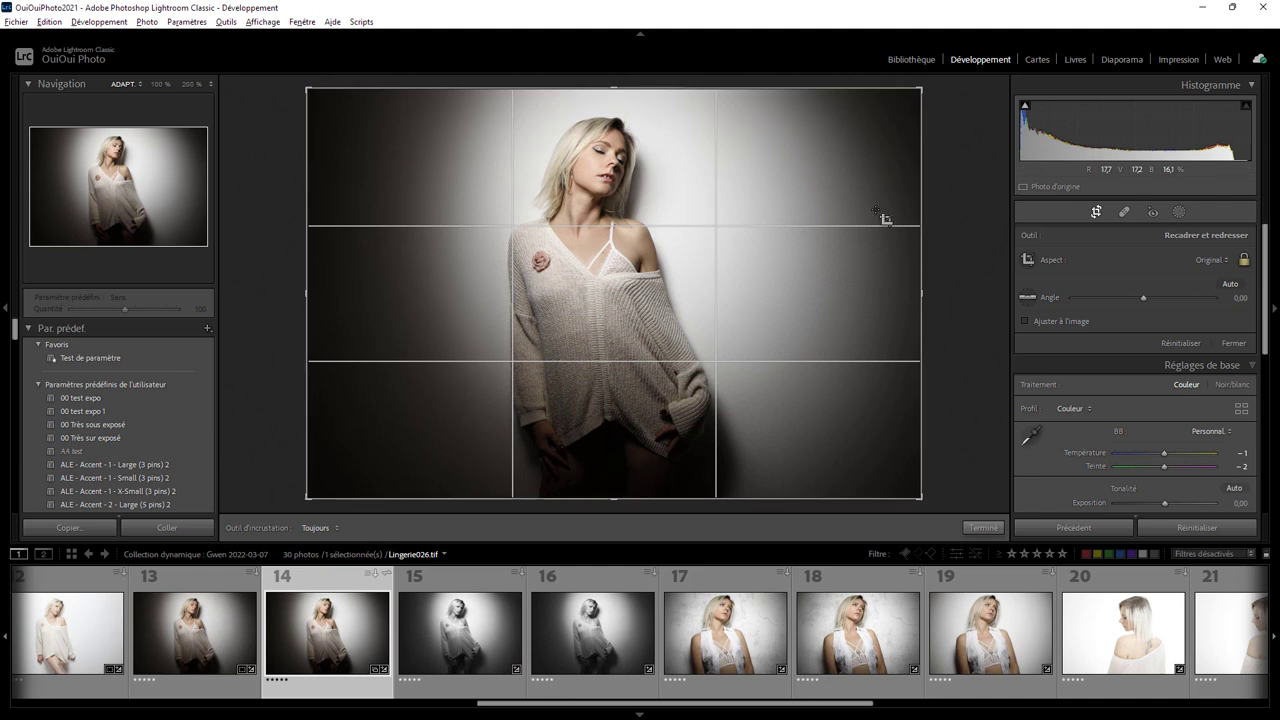
click(228, 22)
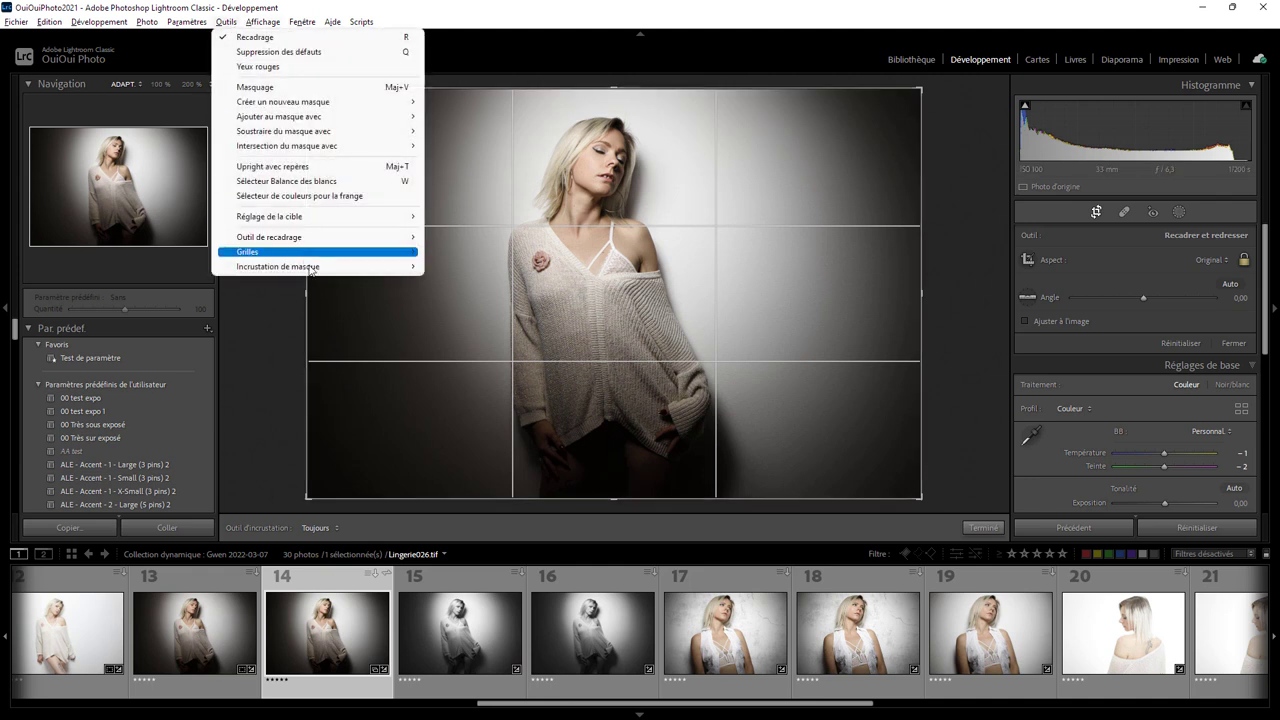
mouse_move(316, 252)
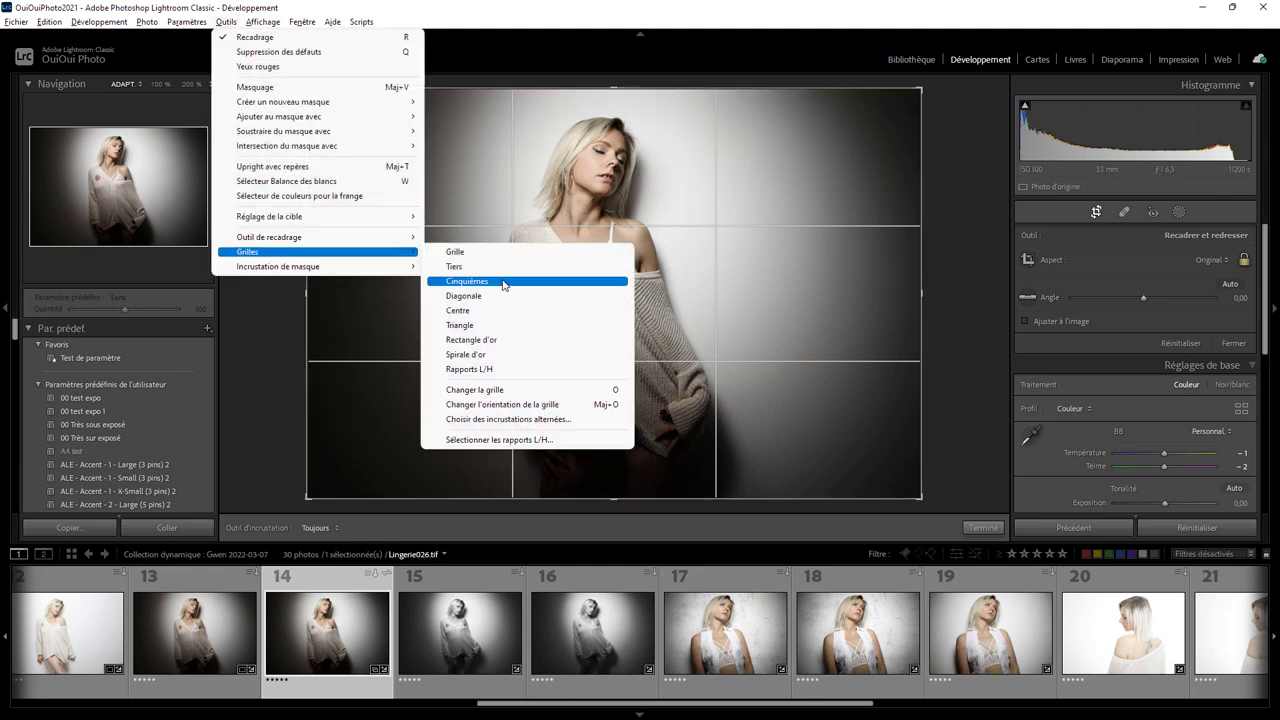
Step: Set the crop overlay to the fifths (Cinquièmes) grid via Outils > Grilles
click(500, 267)
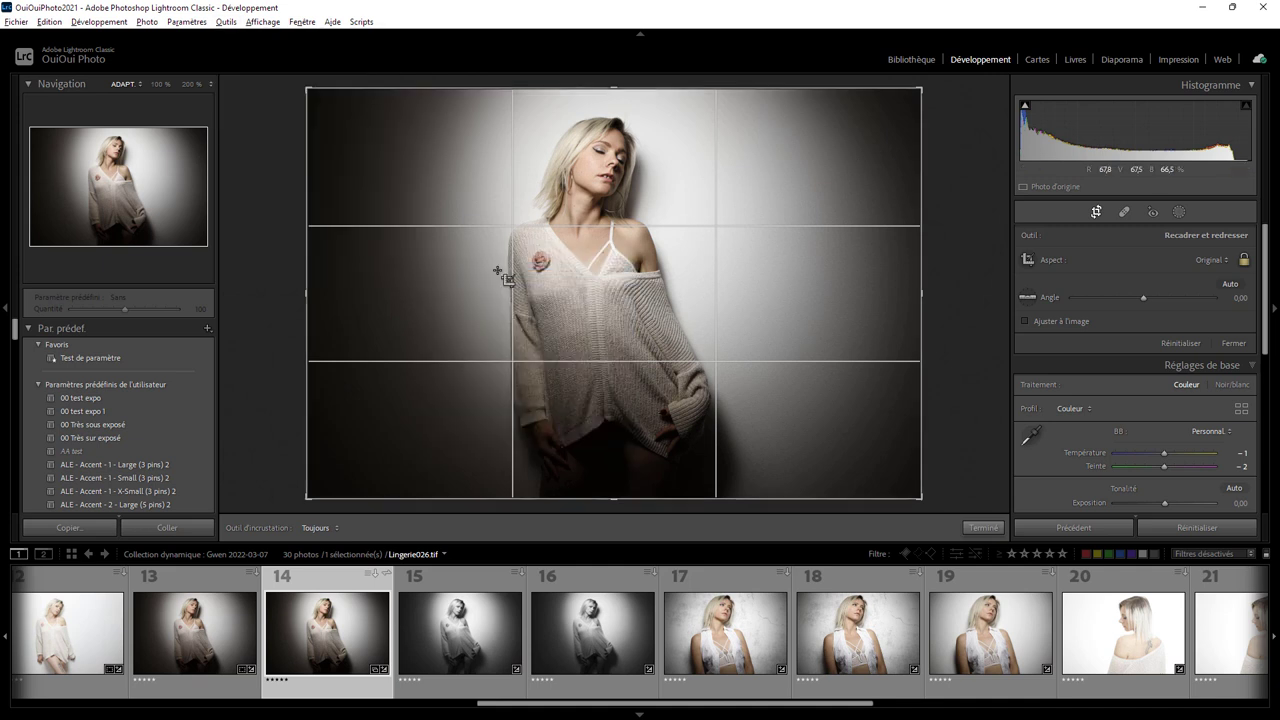
click(220, 24)
mouse_move(300, 252)
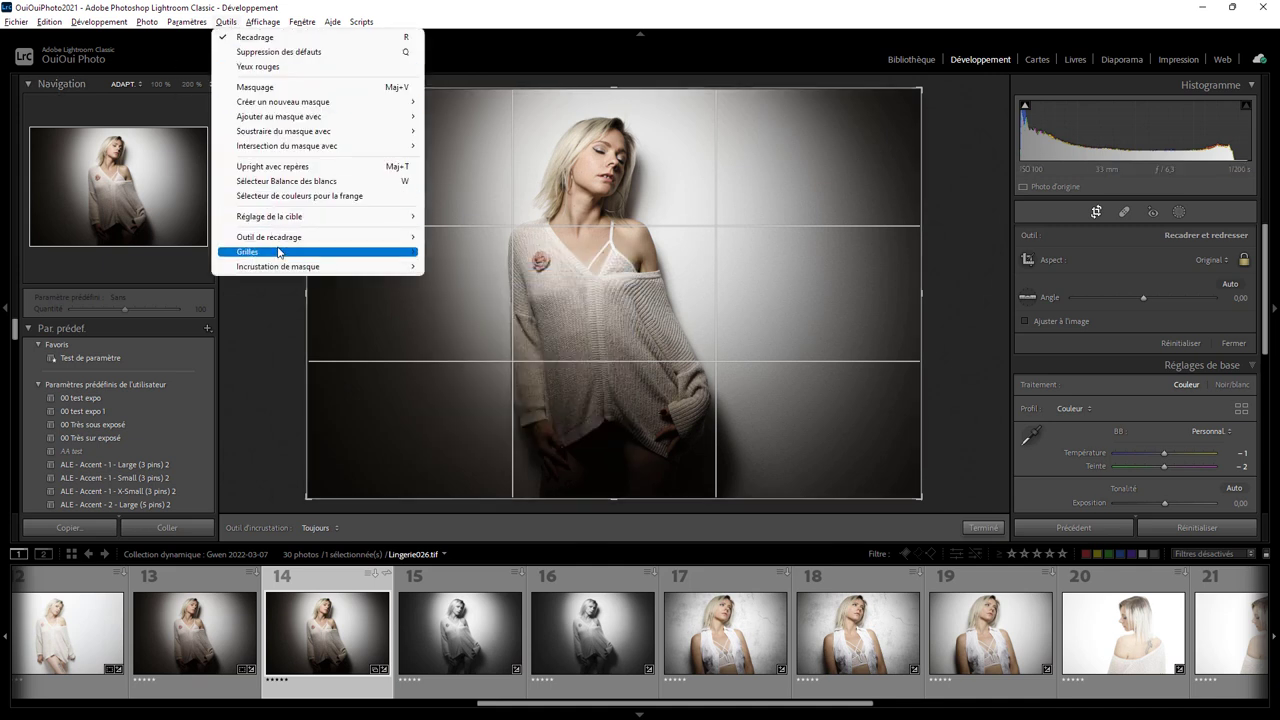
click(484, 282)
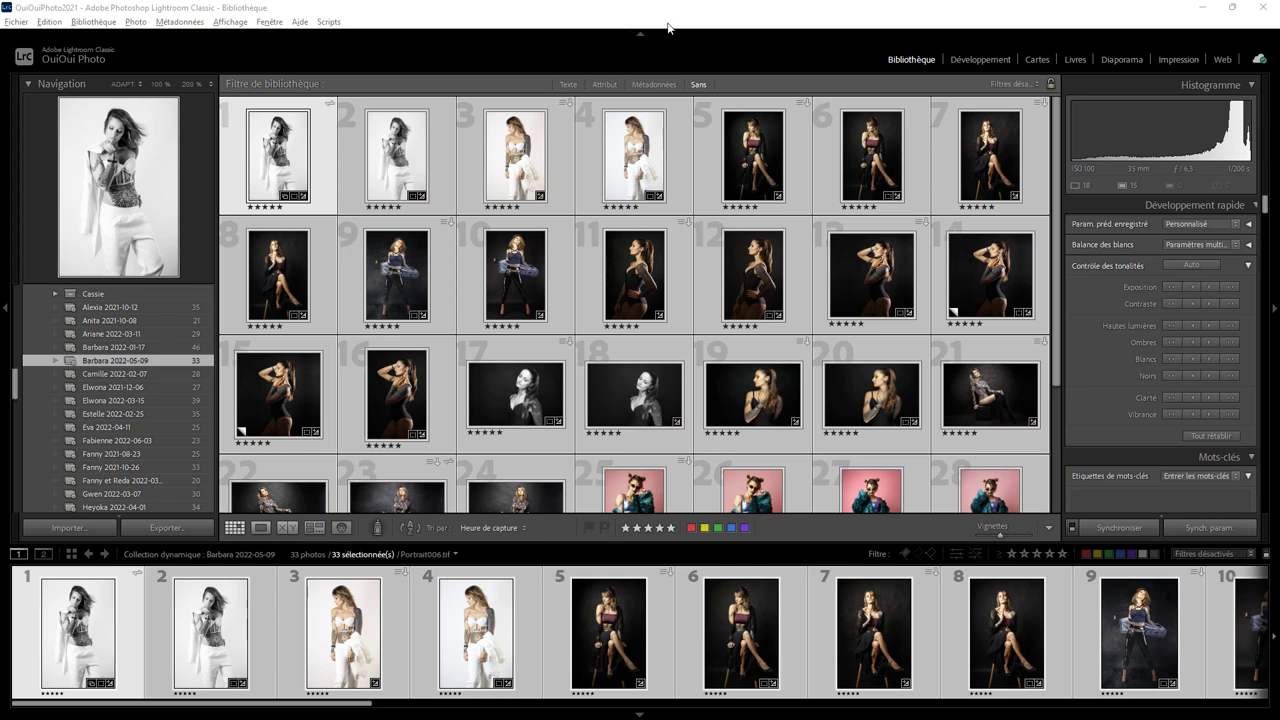
Step: Export the 33 selected photos with the Temp 2048px export preset
mouse_move(634, 273)
scroll(679, 375, down, 2)
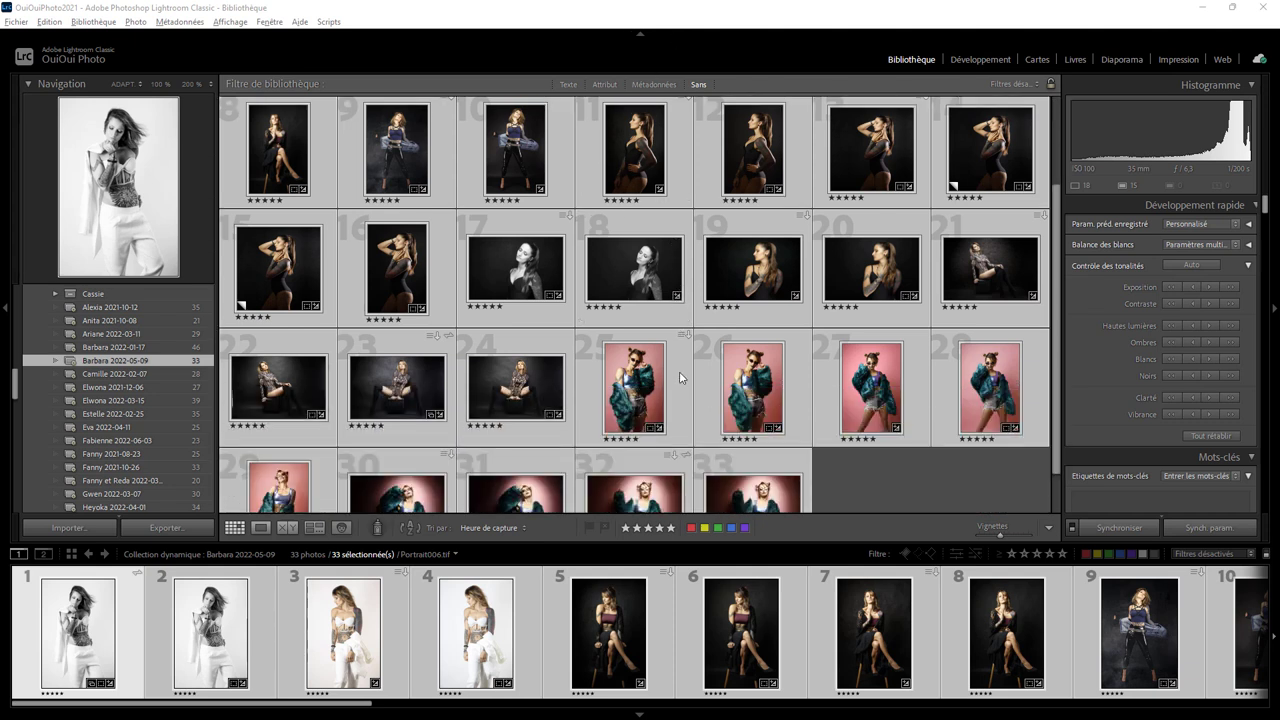
scroll(679, 375, up, 2)
right_click(323, 172)
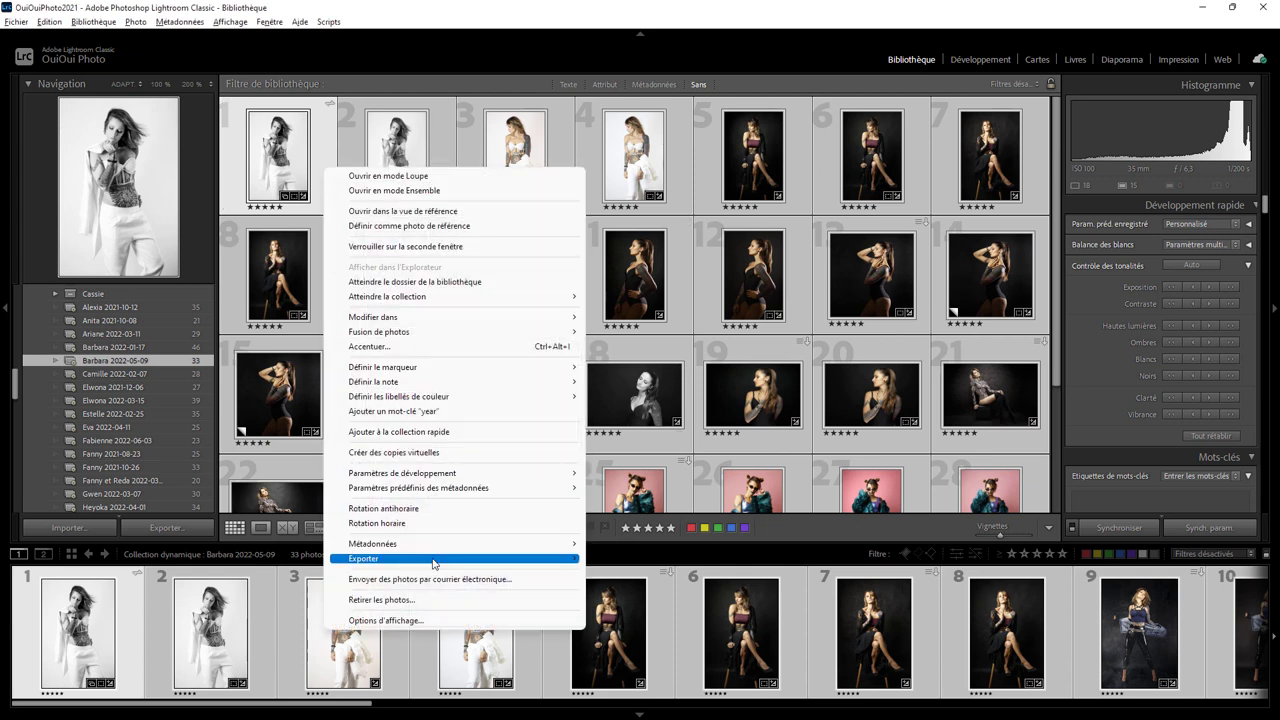
mouse_move(454, 558)
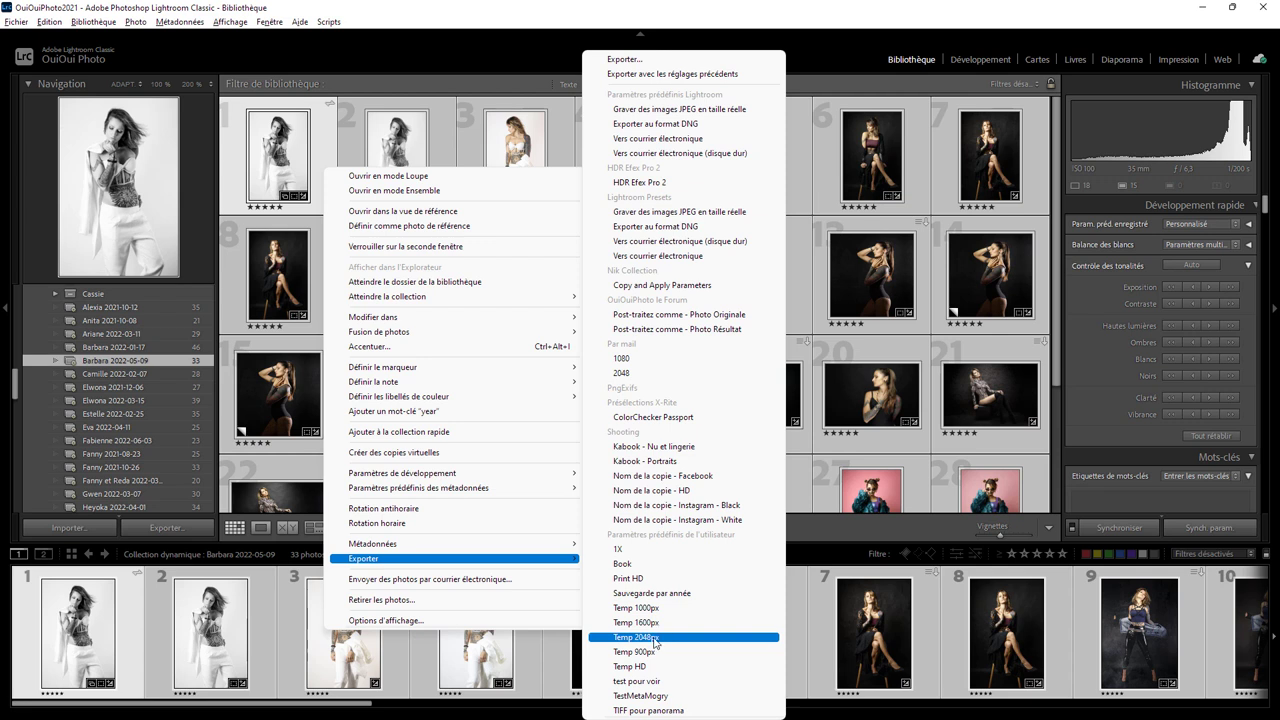
click(655, 640)
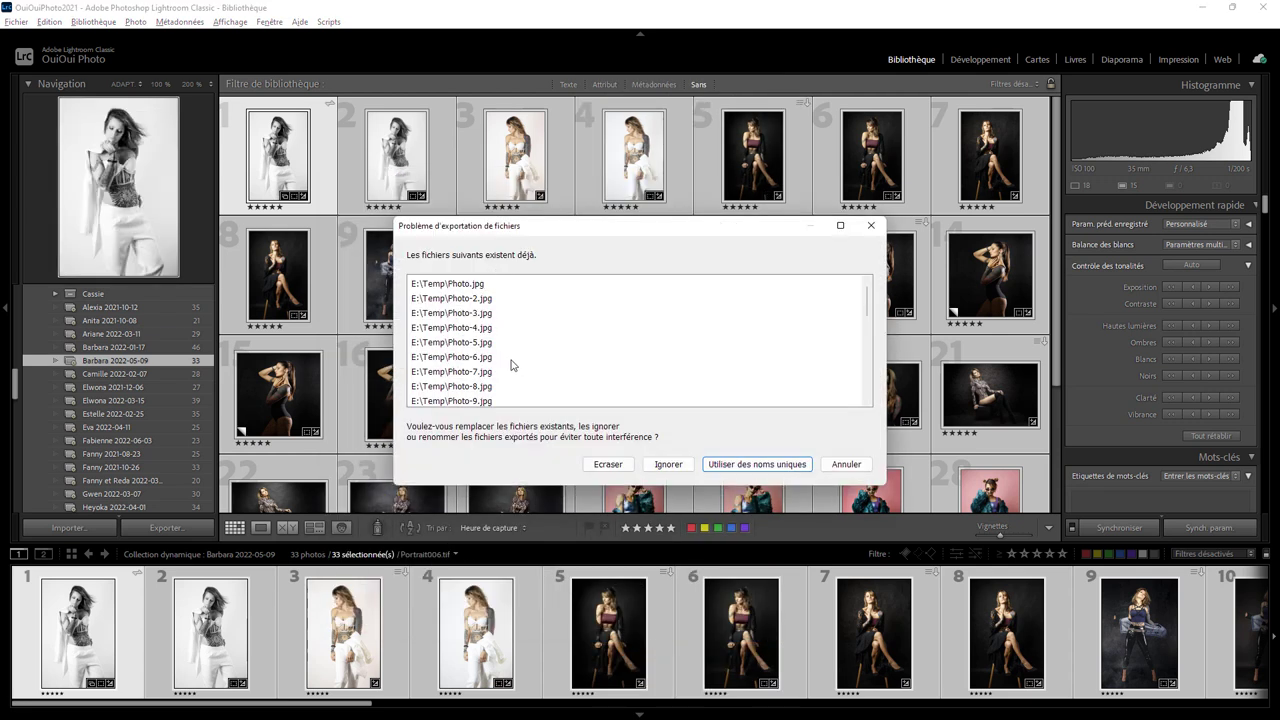
Step: Overwrite the existing exported JPEGs, then quit Photoshop to return to Lightroom Classic
click(608, 464)
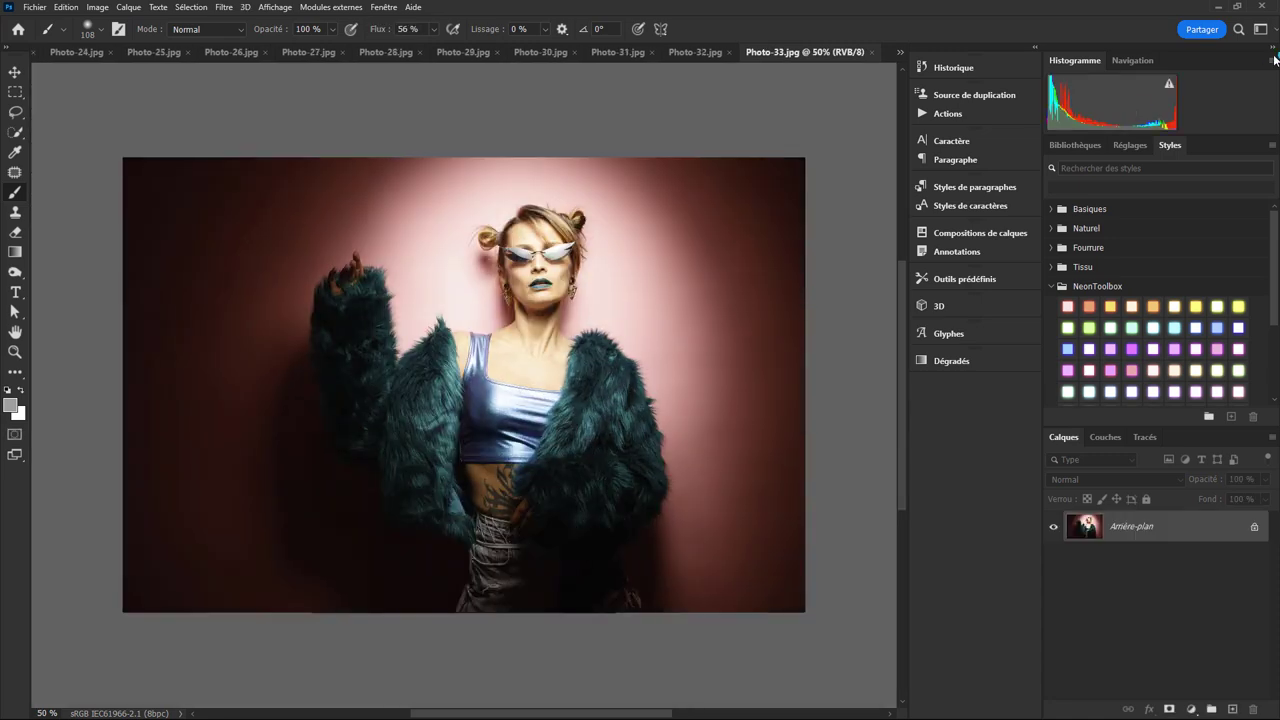
click(1265, 7)
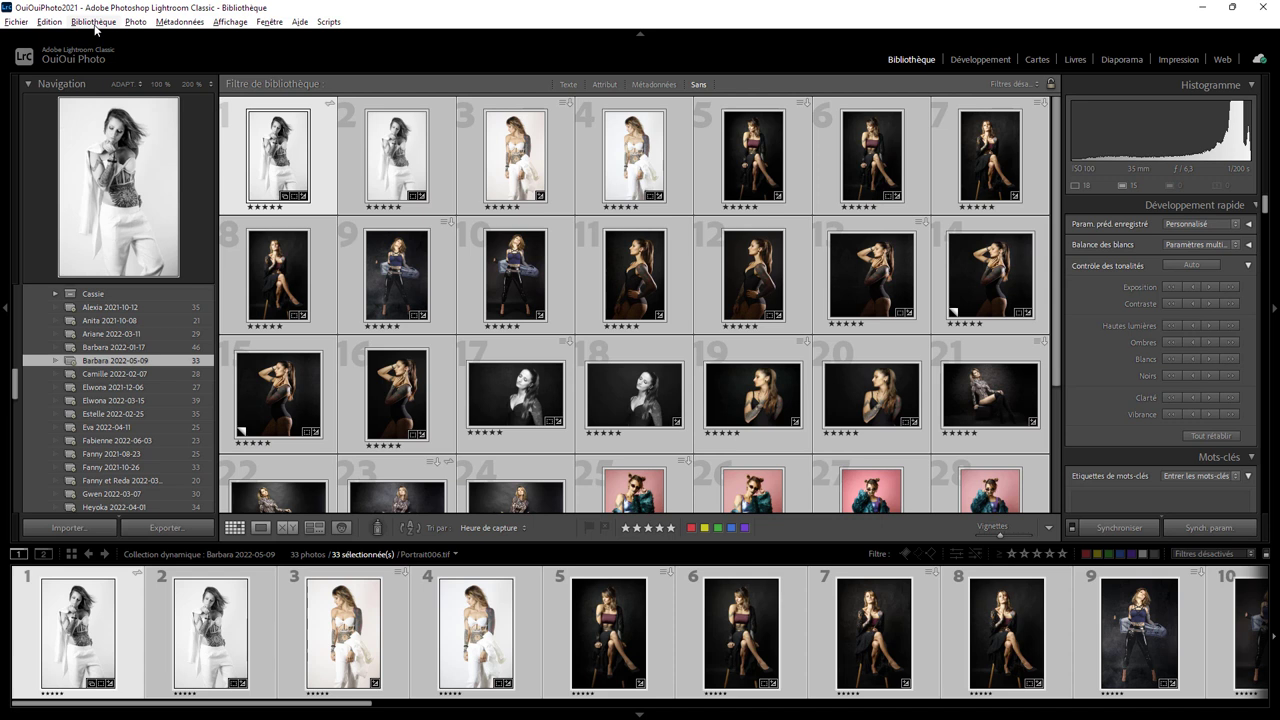
Step: Under Préférences > Performances, use a Personnalisé(e) graphics processor and enable GPU mode for exporting
click(48, 22)
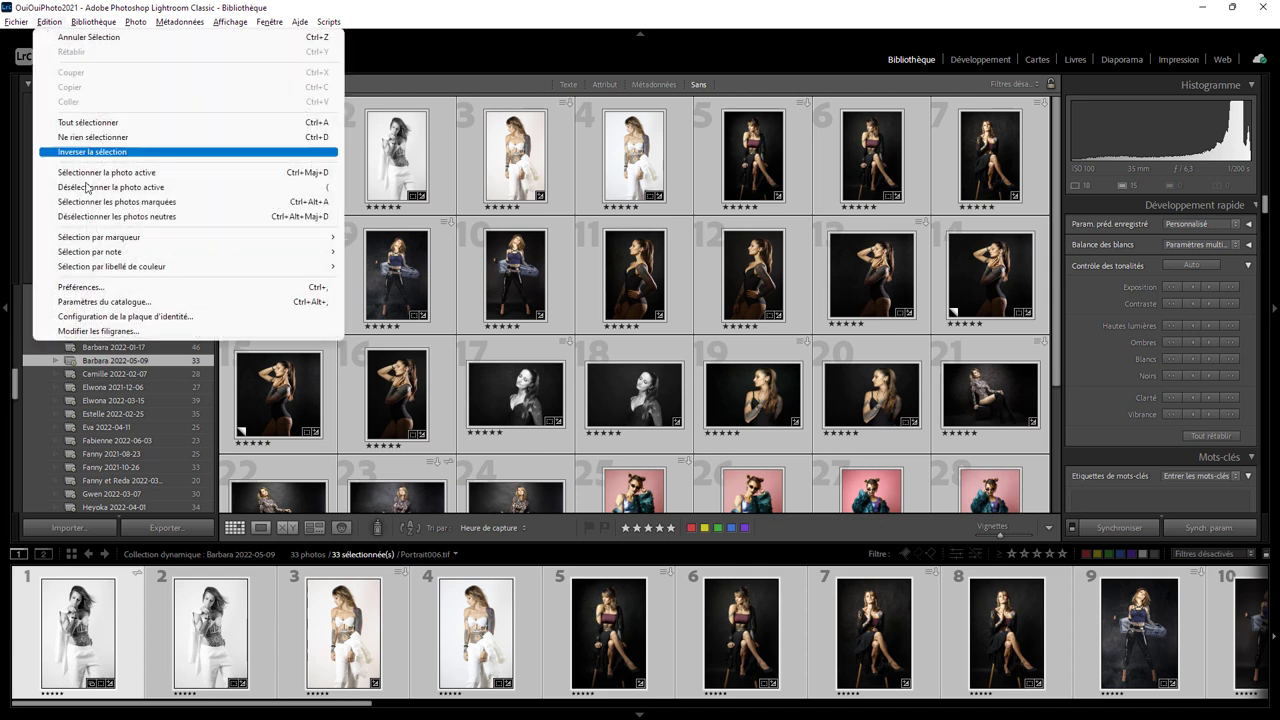
click(80, 287)
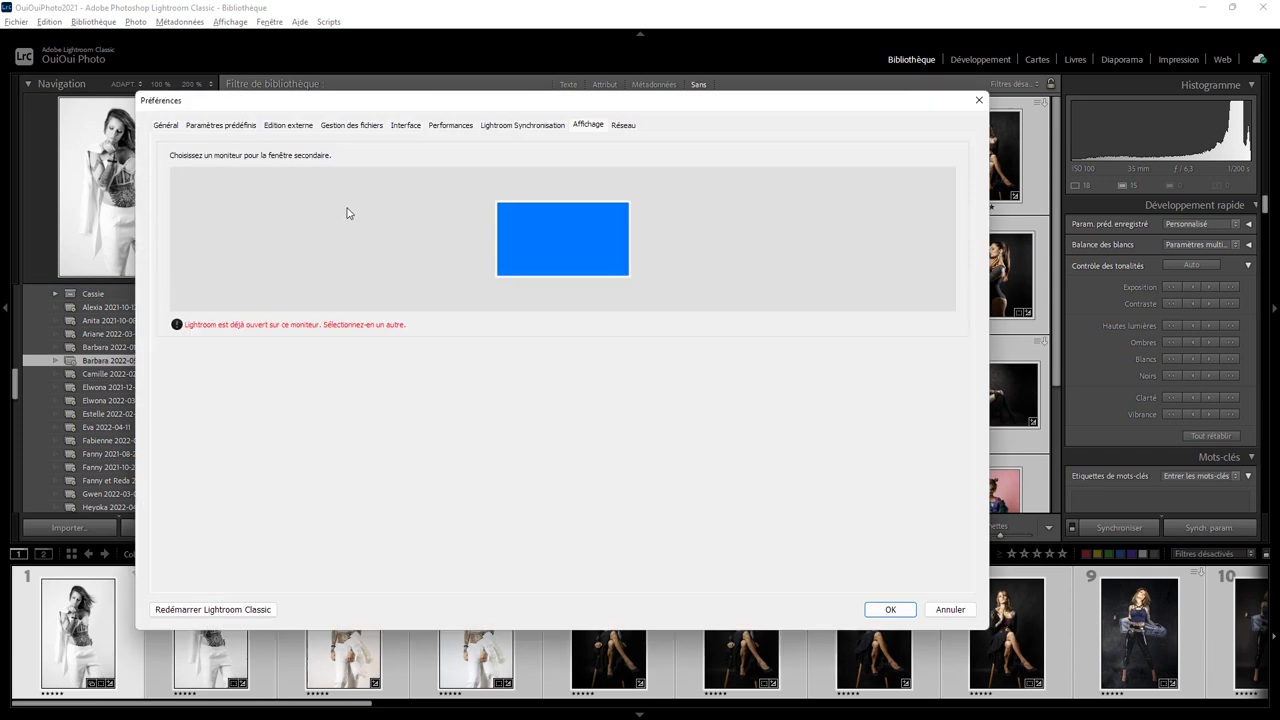
click(450, 126)
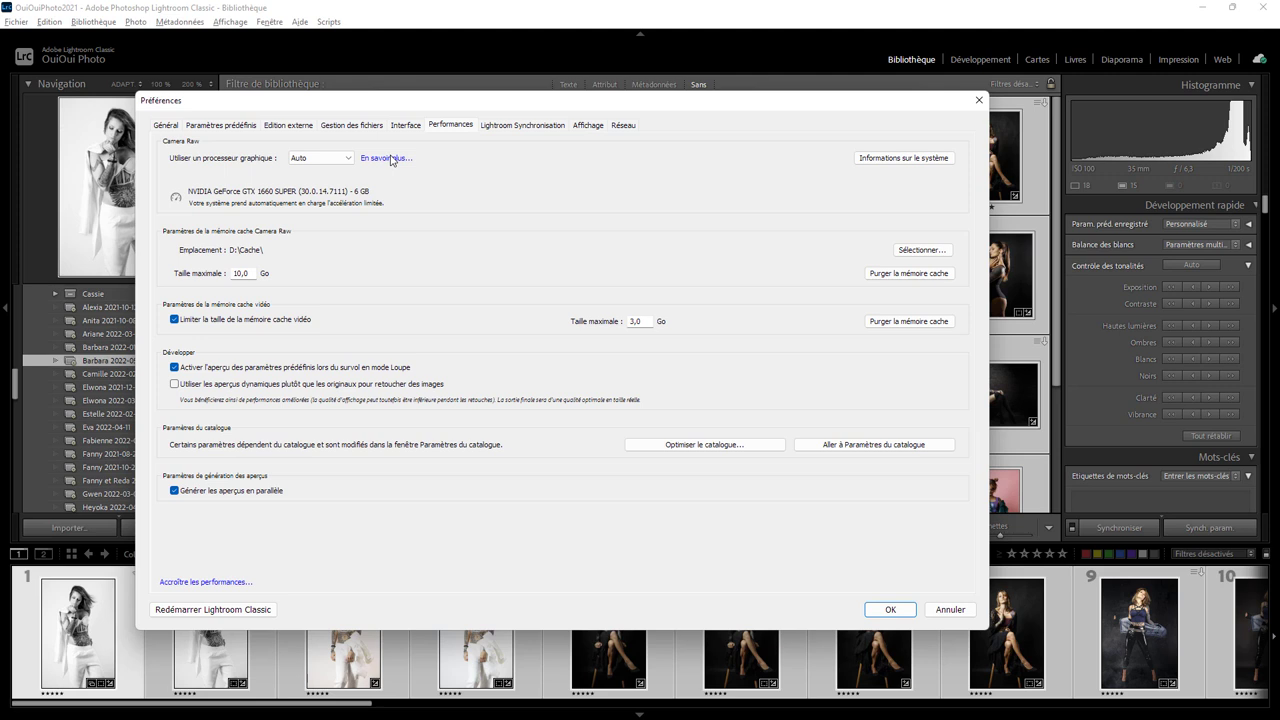
click(348, 159)
click(300, 189)
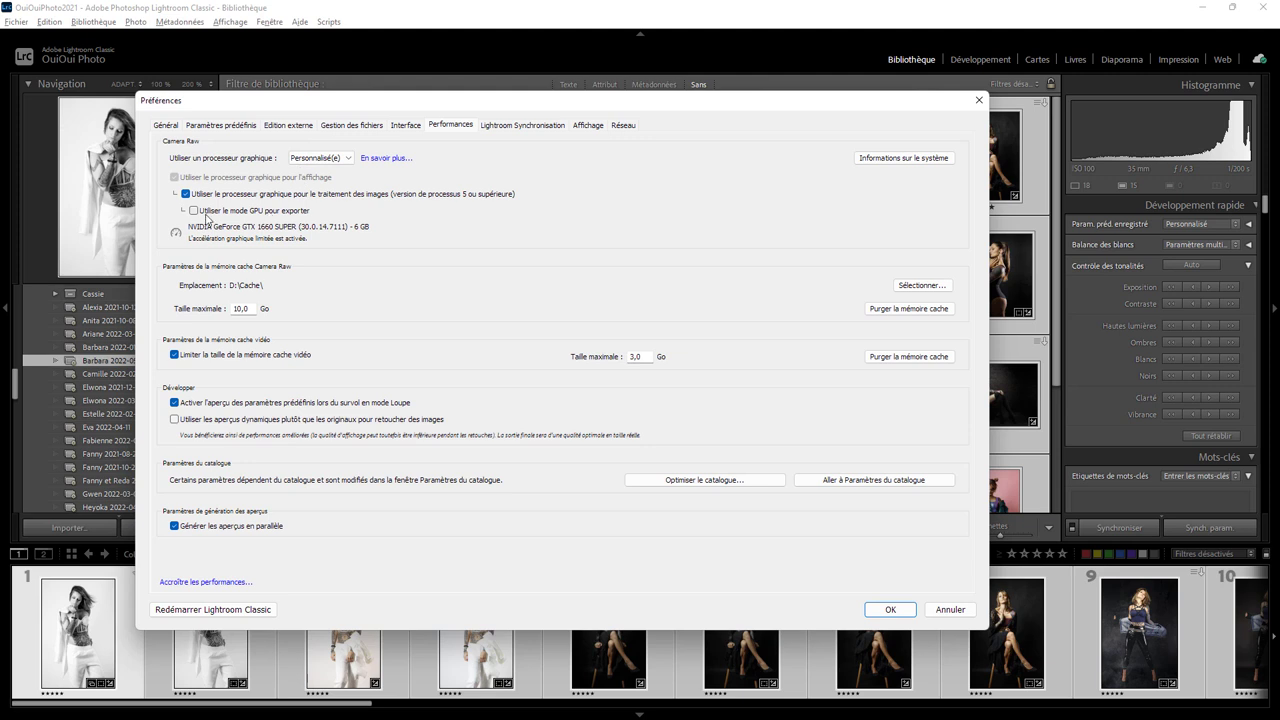
click(207, 213)
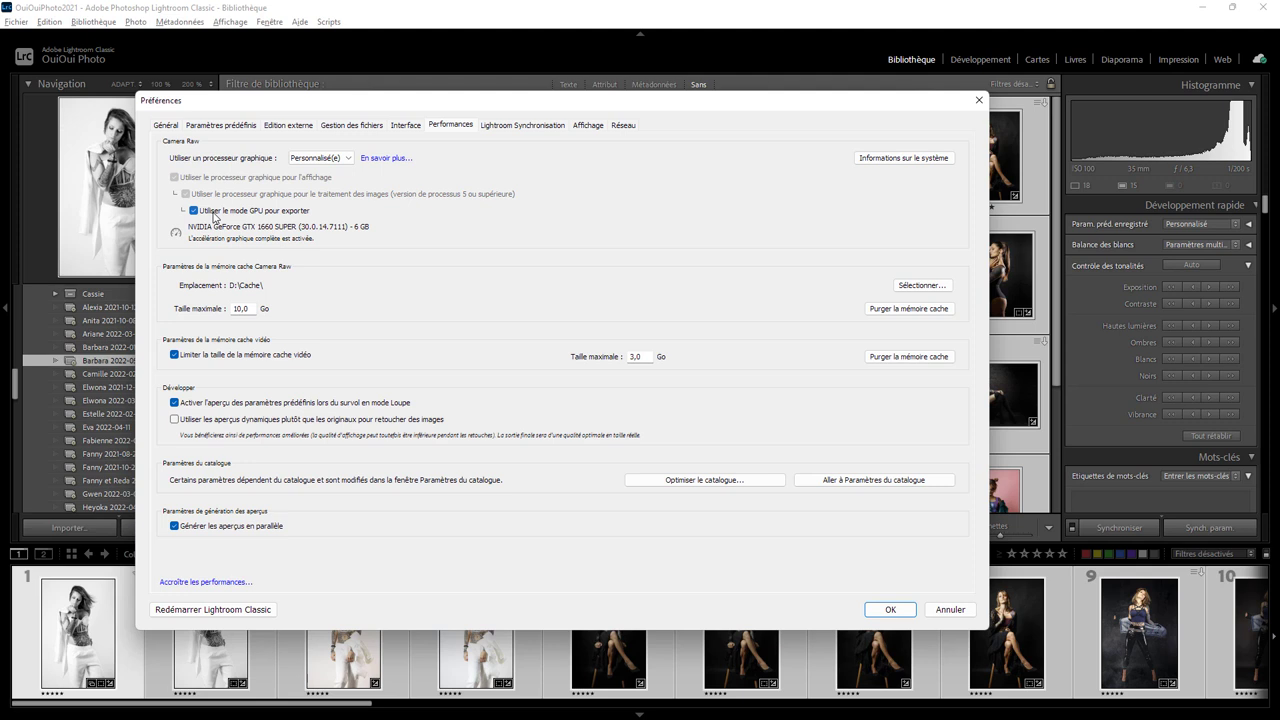
Step: Confirm the preferences and re-export the photos to E:\Temp with the preset, overwriting existing files
click(889, 609)
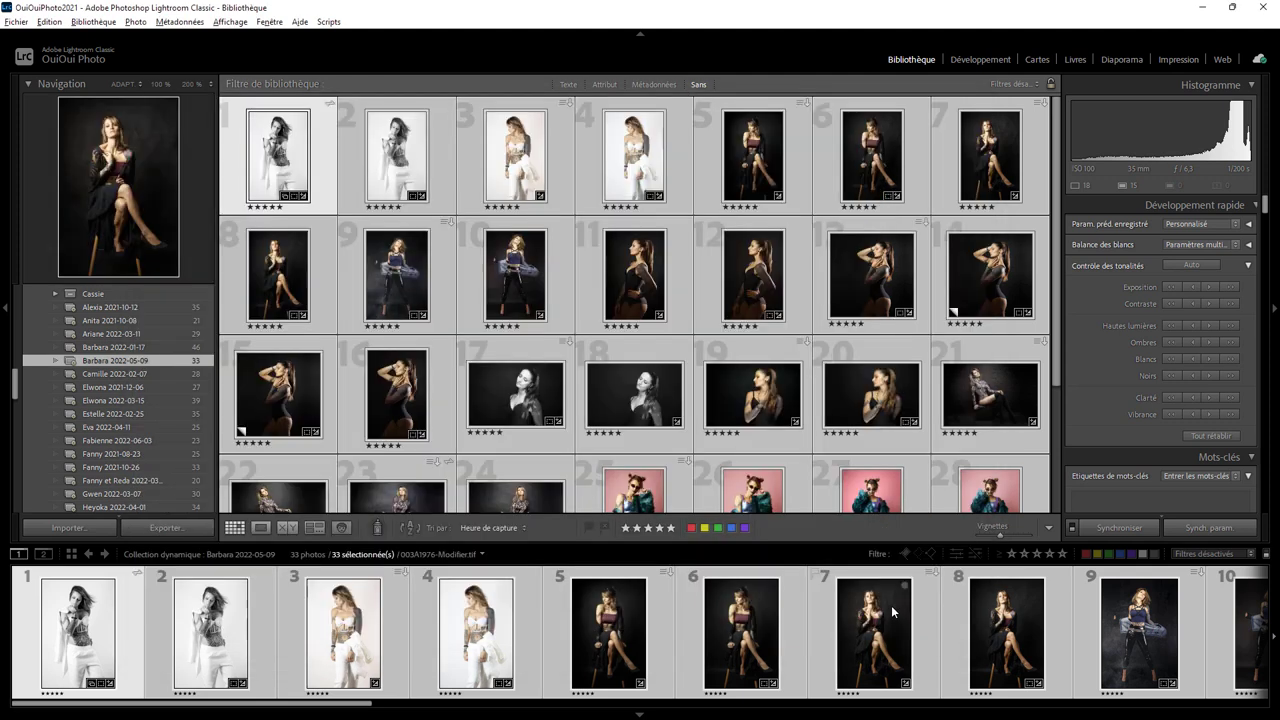
right_click(323, 170)
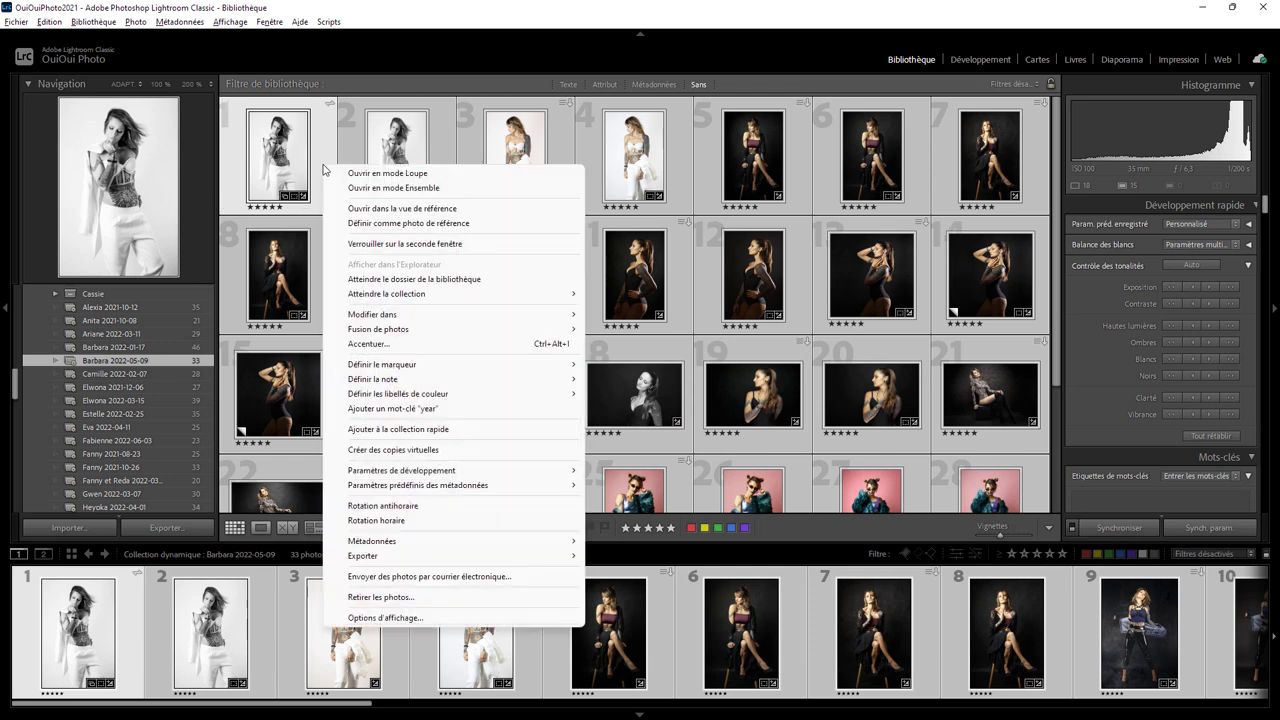
mouse_move(443, 556)
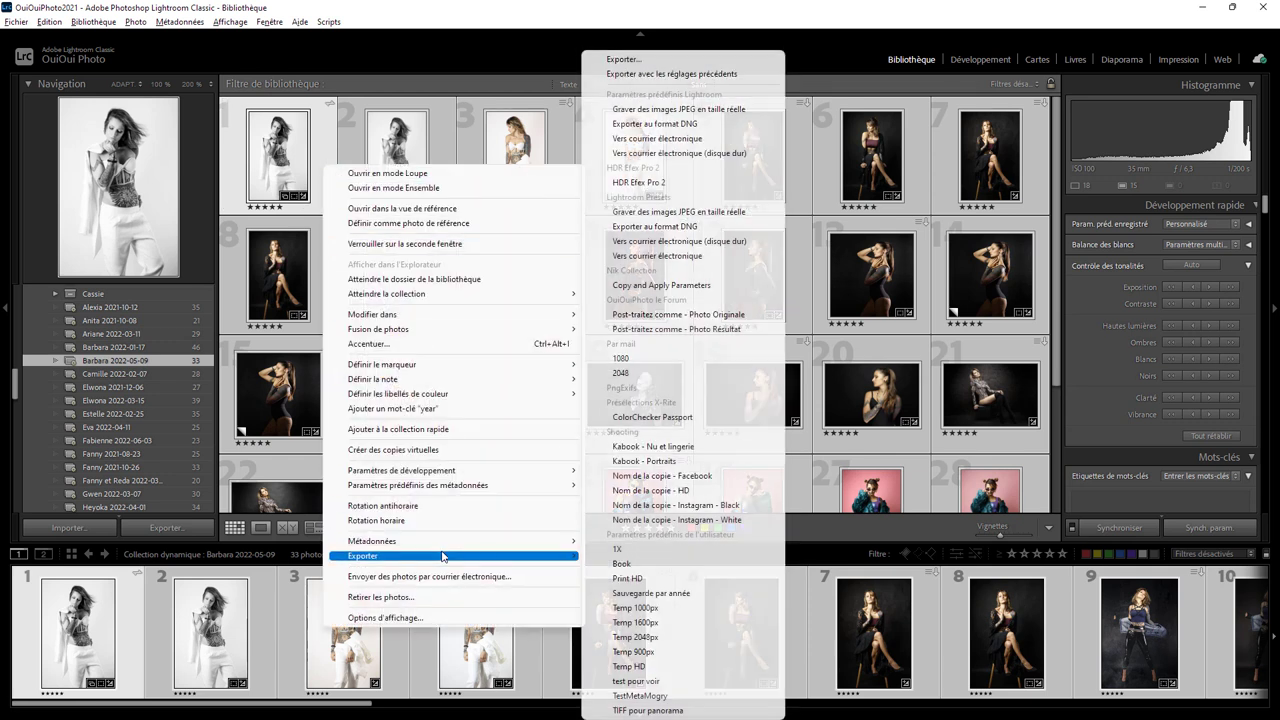
click(664, 636)
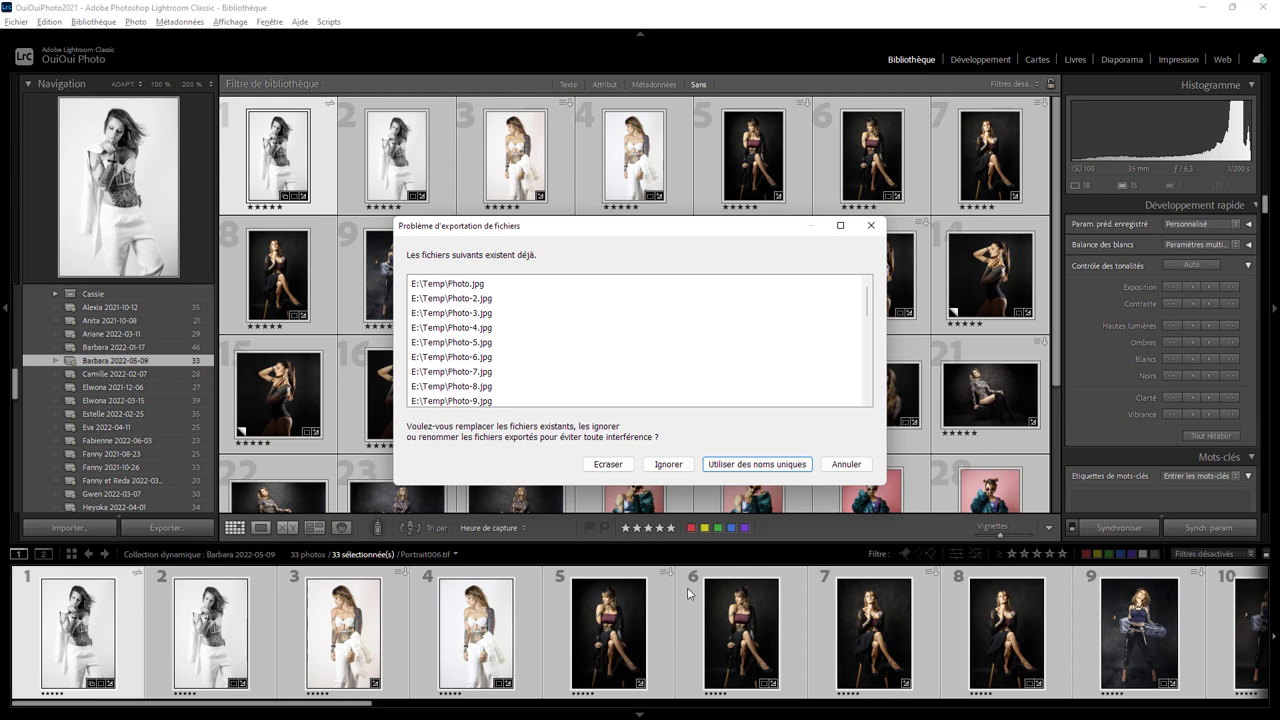
click(608, 464)
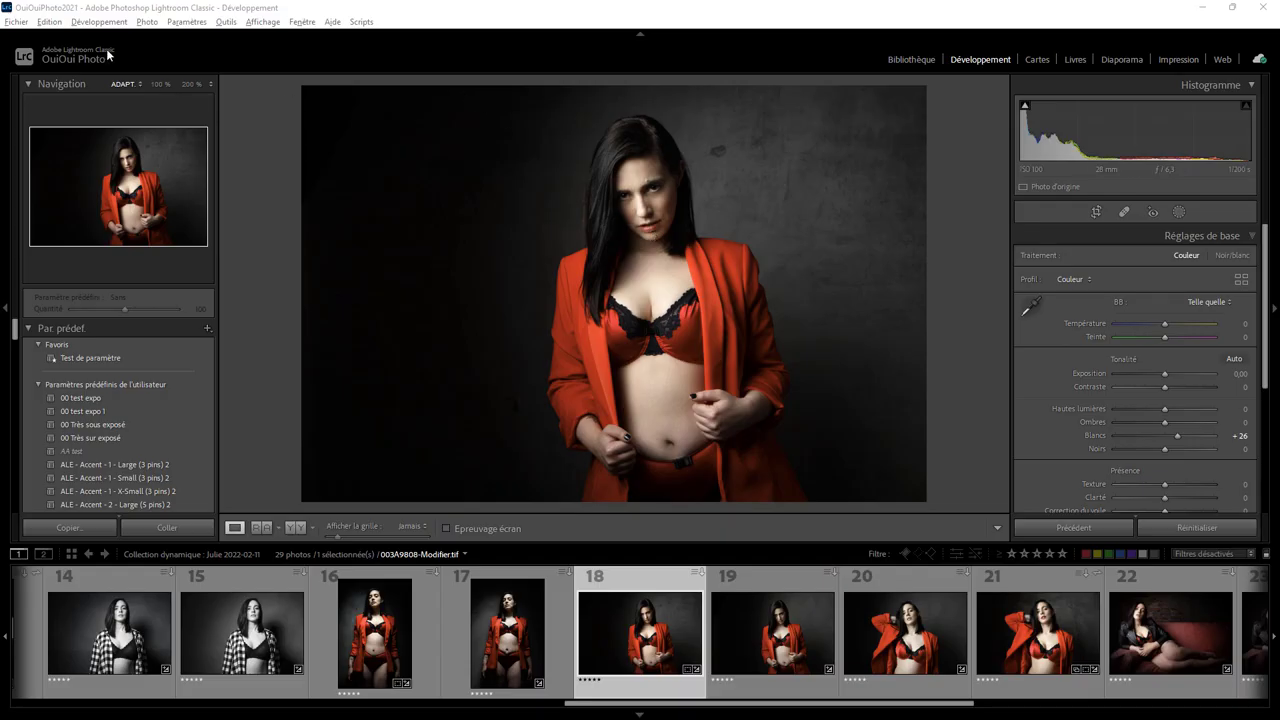
click(263, 22)
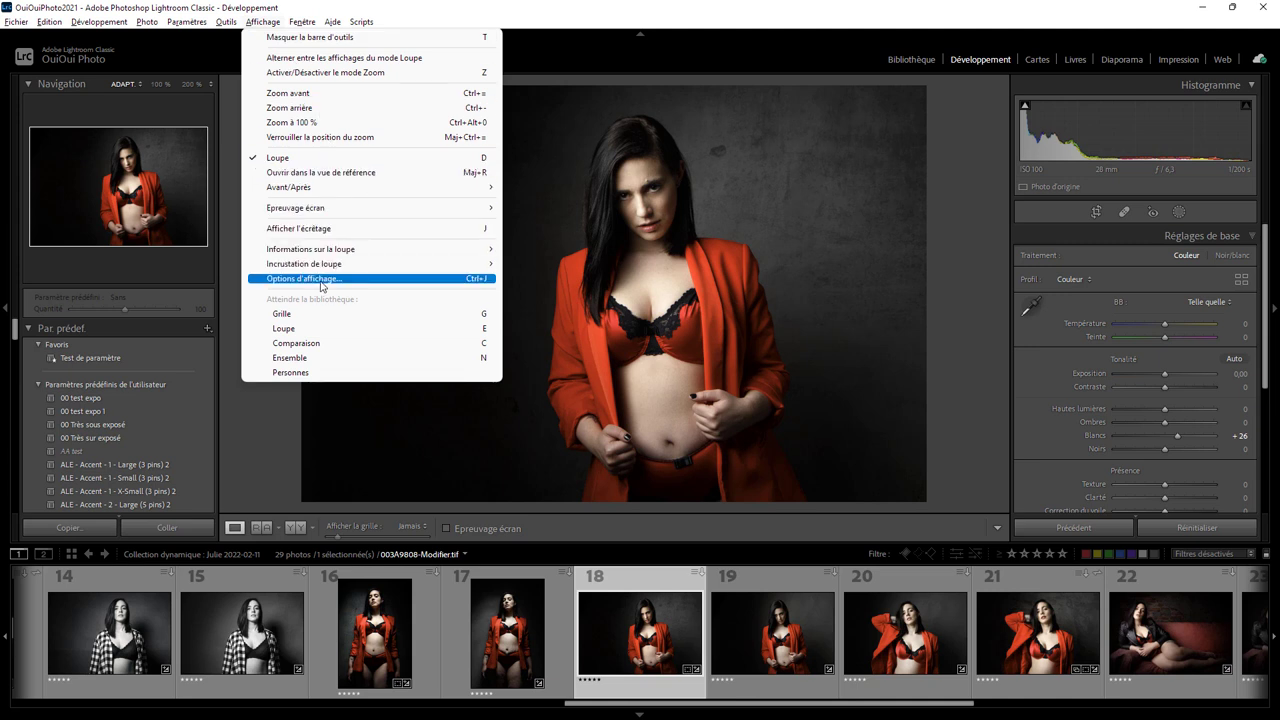
click(321, 284)
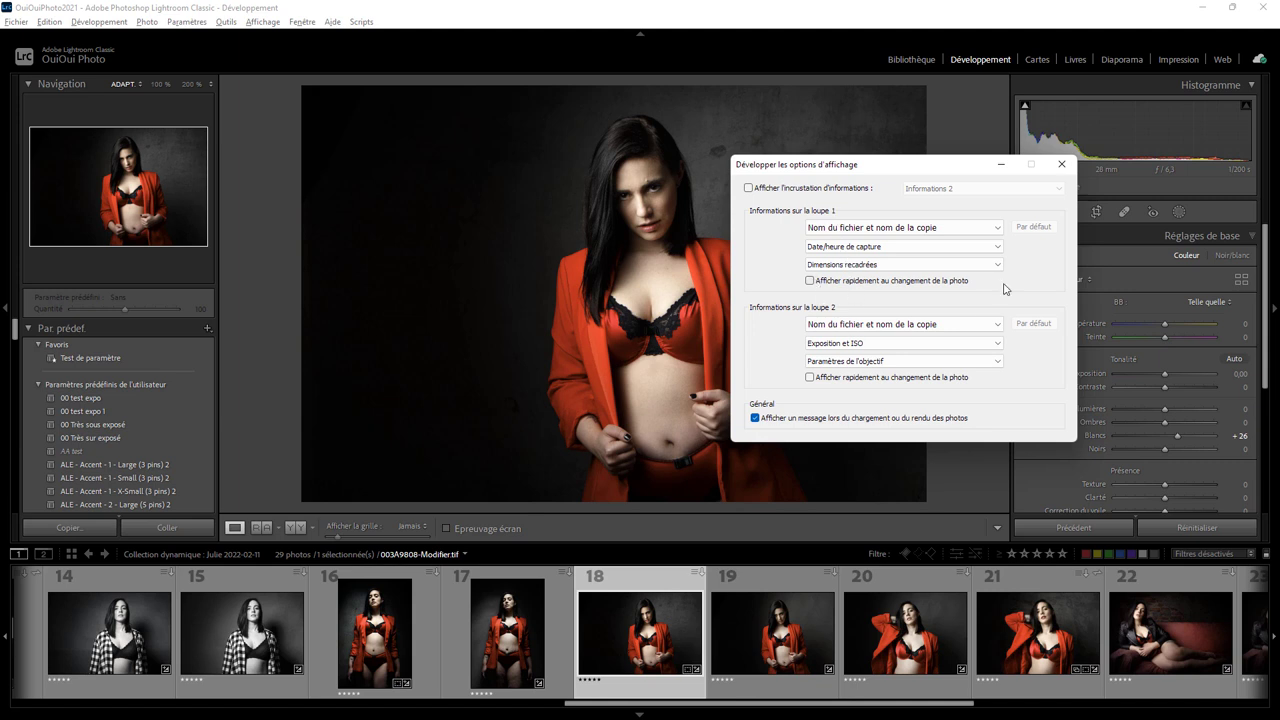
click(1062, 165)
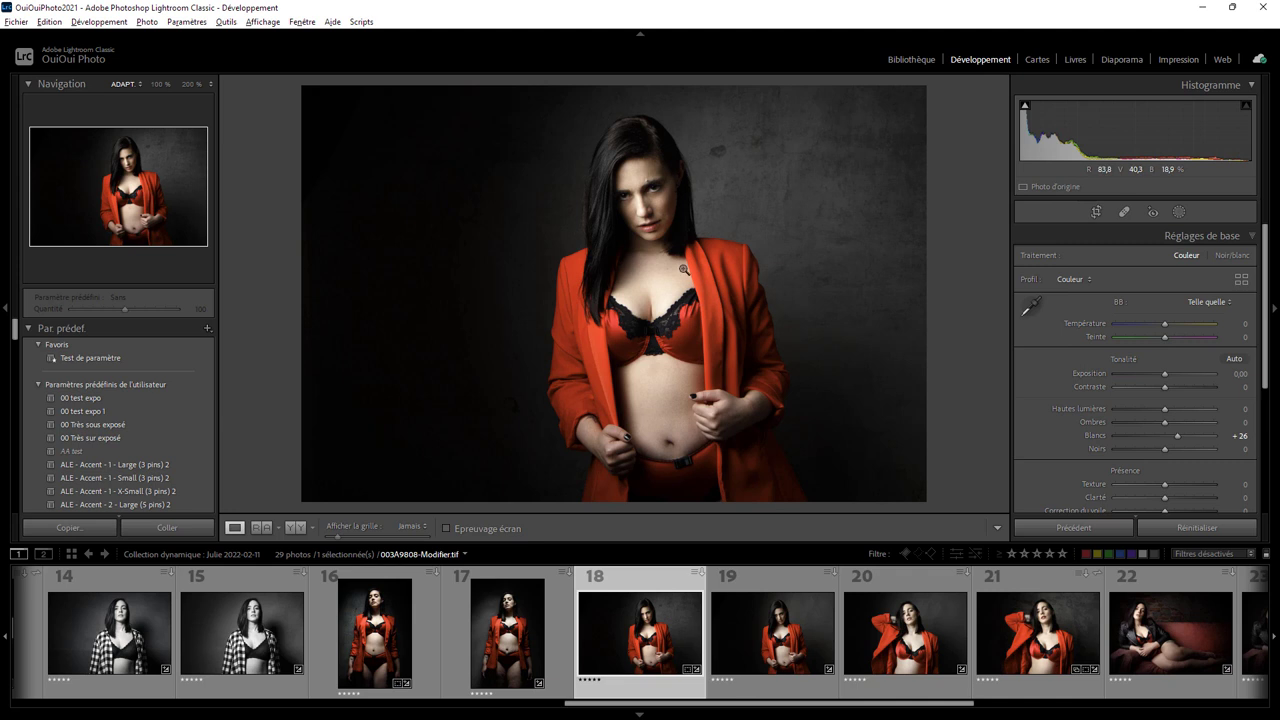
Step: Show the loupe info overlay in Develop, then in Library cycle it to date, ISO and focal length
key(i)
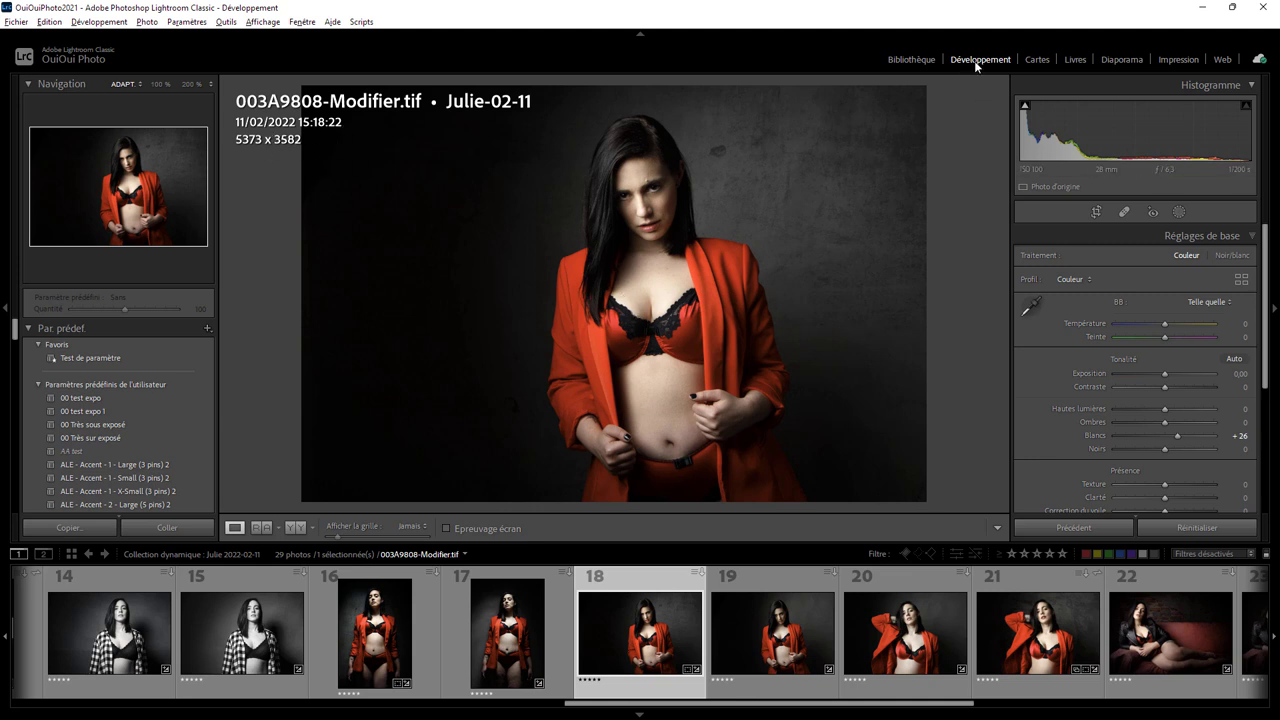
click(904, 58)
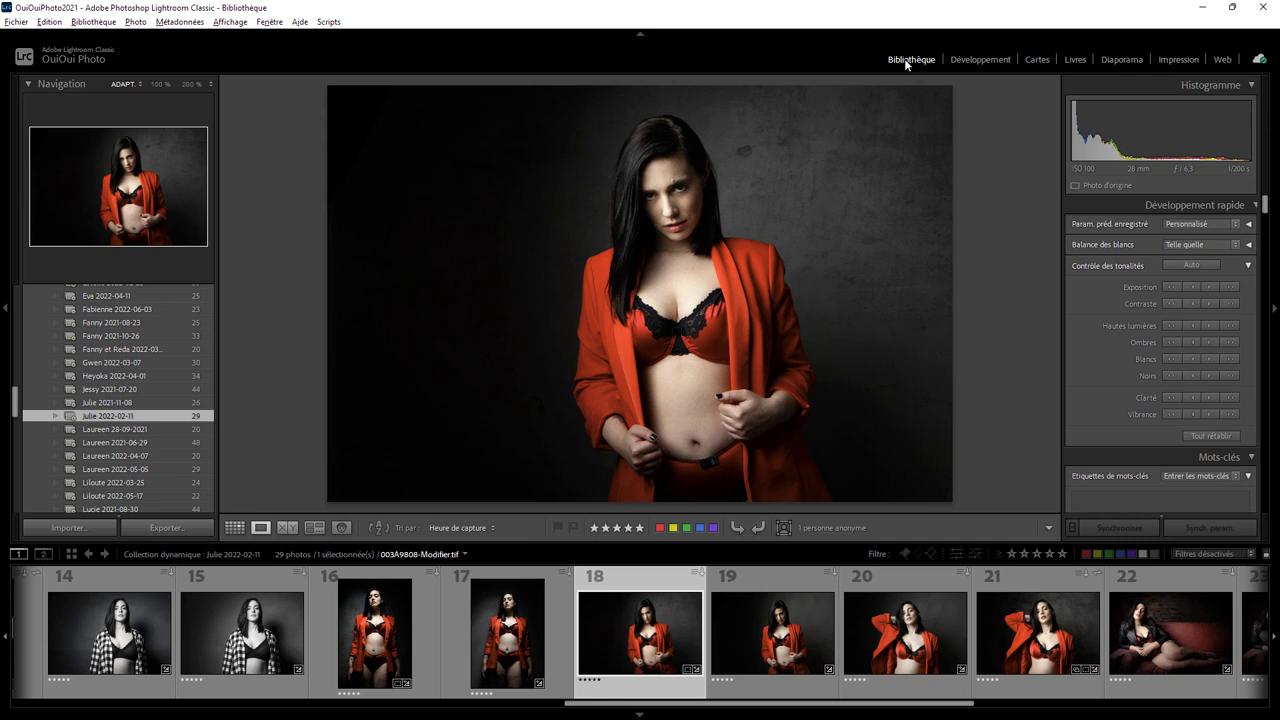
key(i)
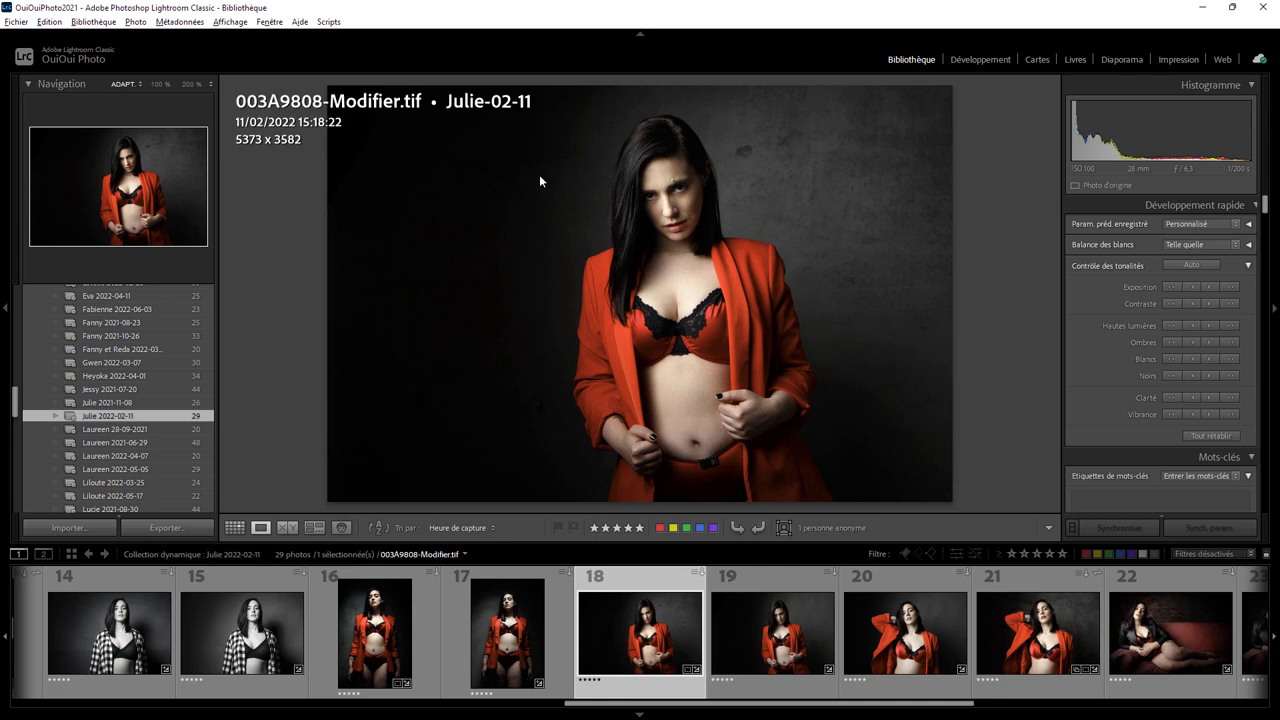
key(i)
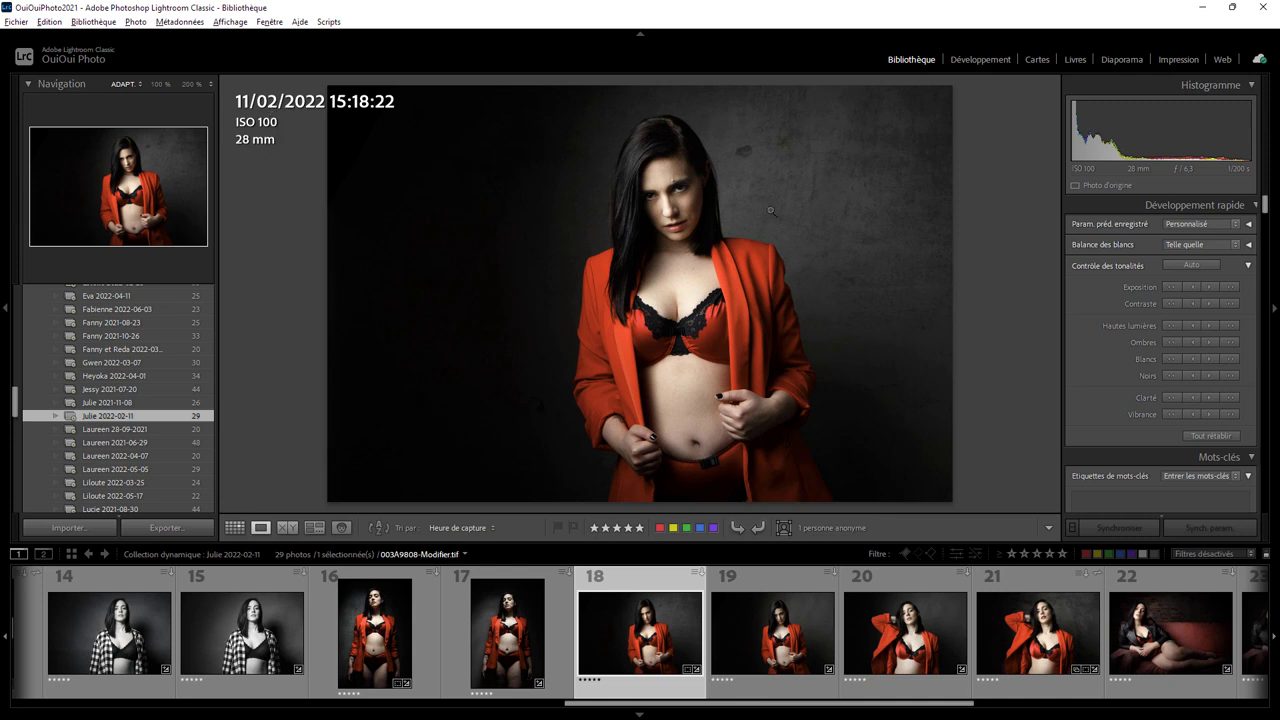
Step: Compare the Develop and Library overlays on photos 18 and 19, then open Library's Options d'affichage
click(988, 60)
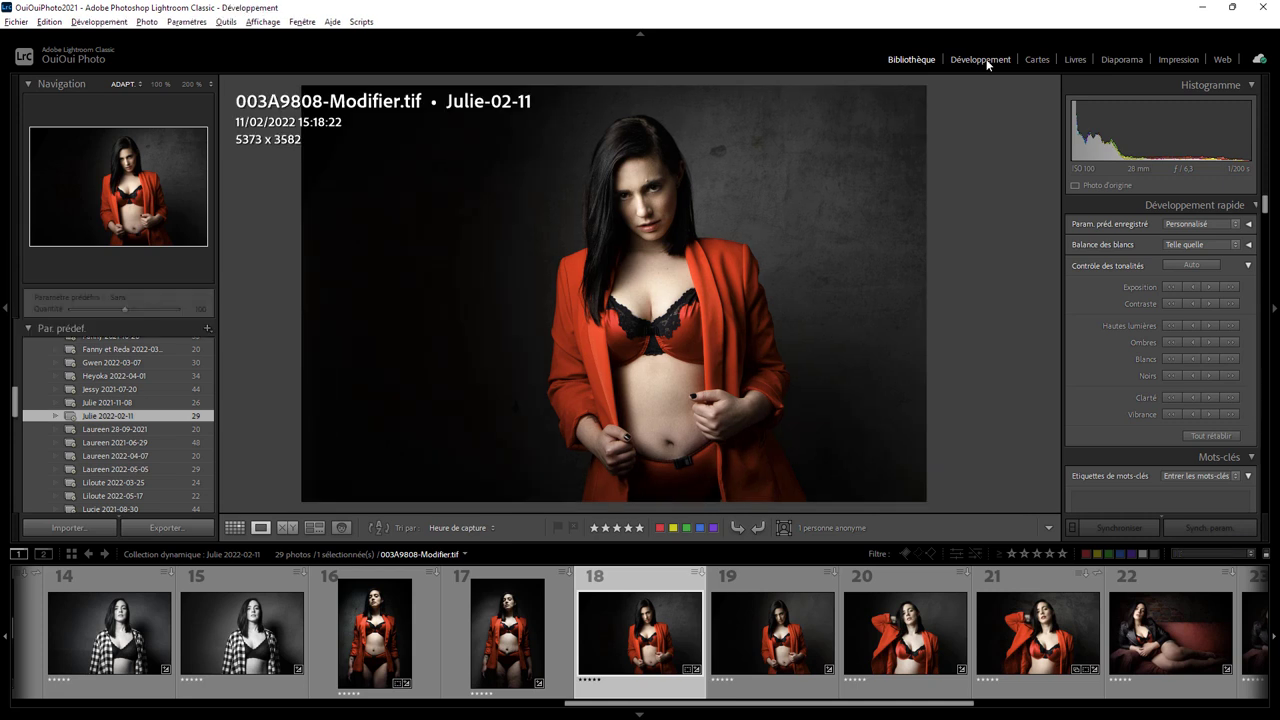
click(915, 60)
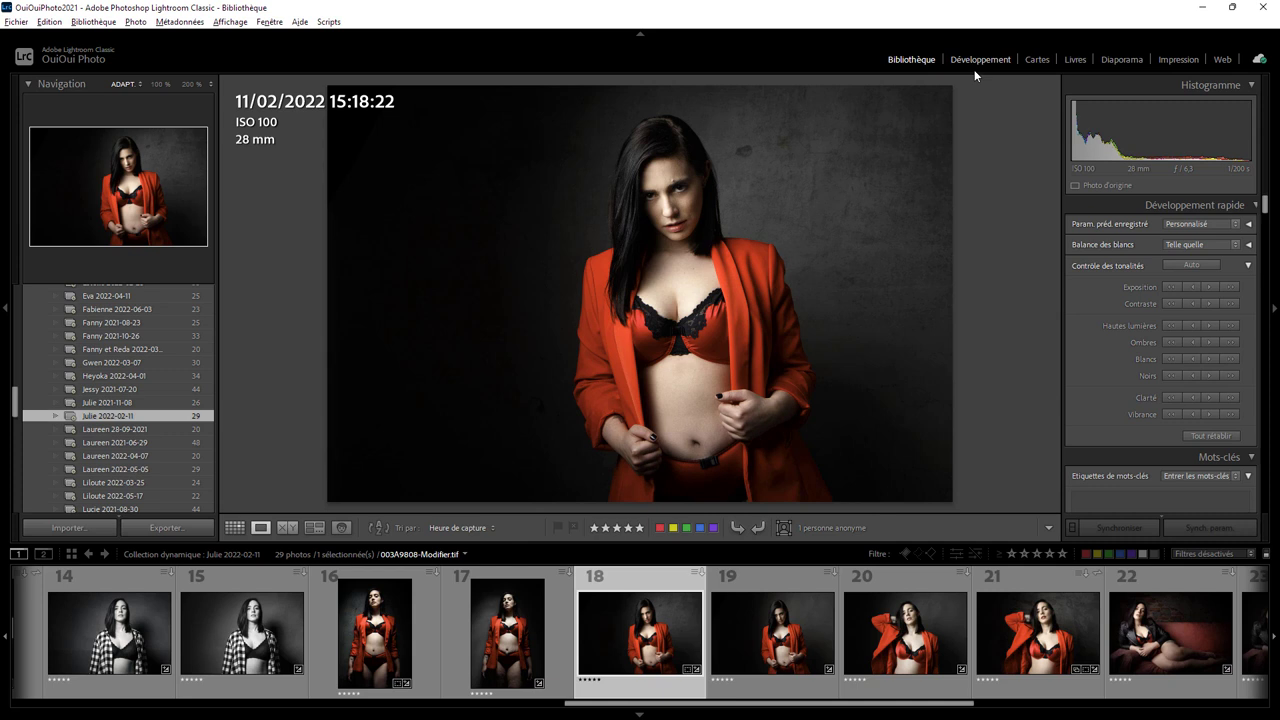
click(788, 595)
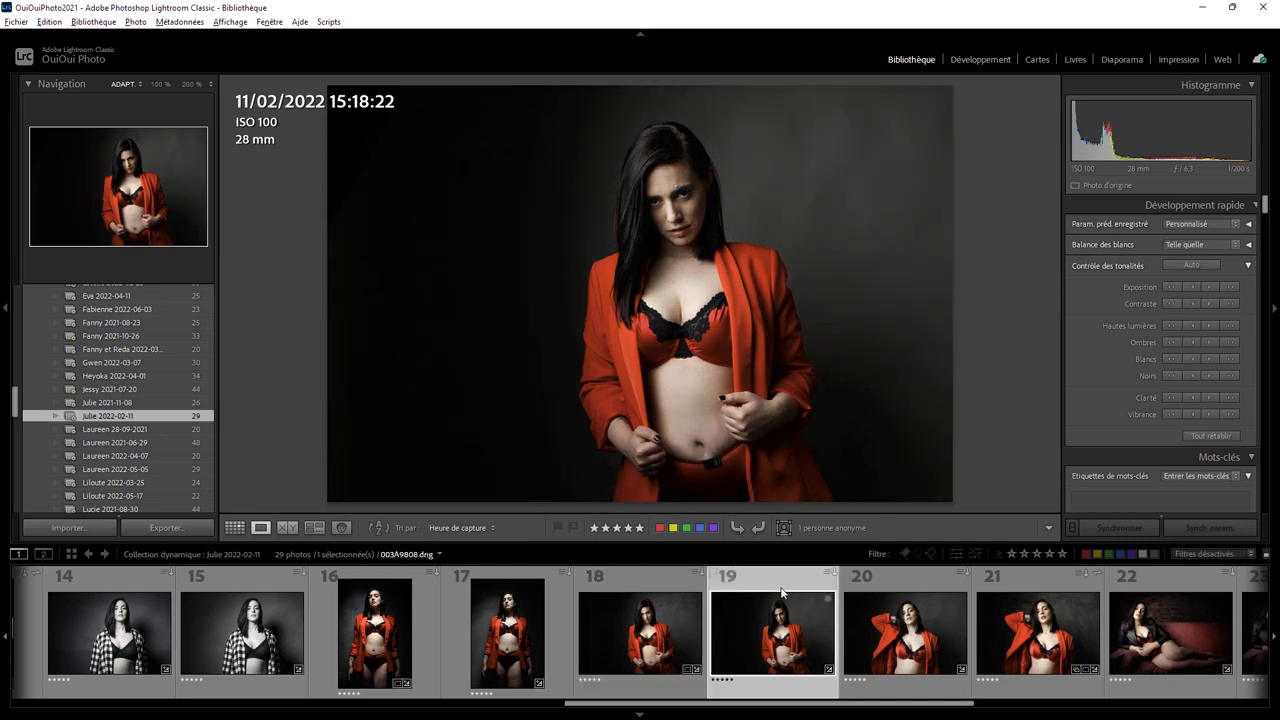
click(683, 586)
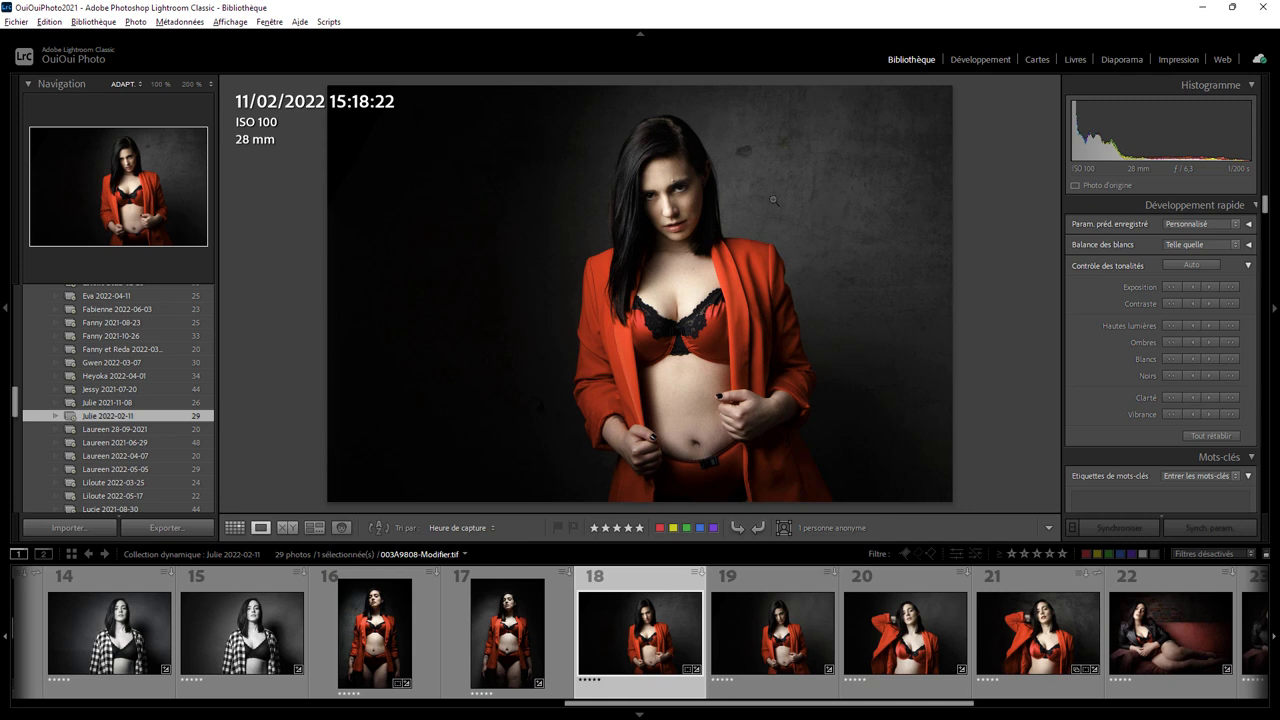
click(230, 22)
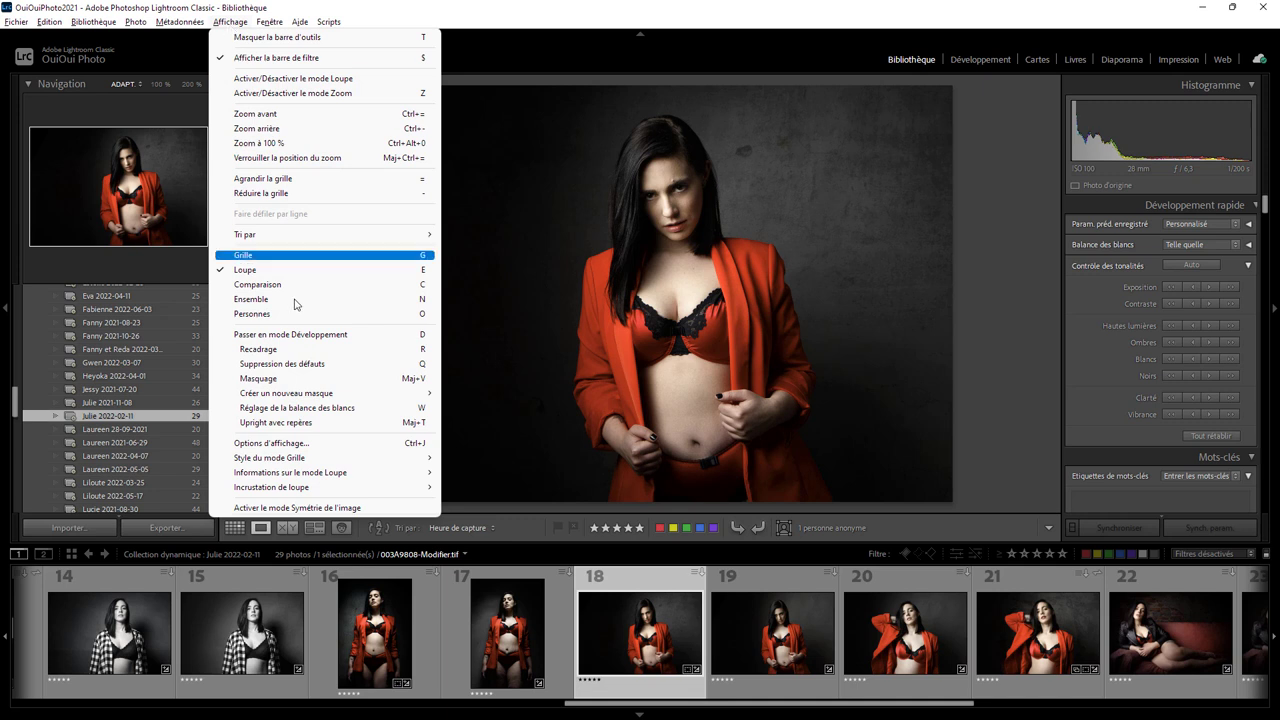
click(302, 443)
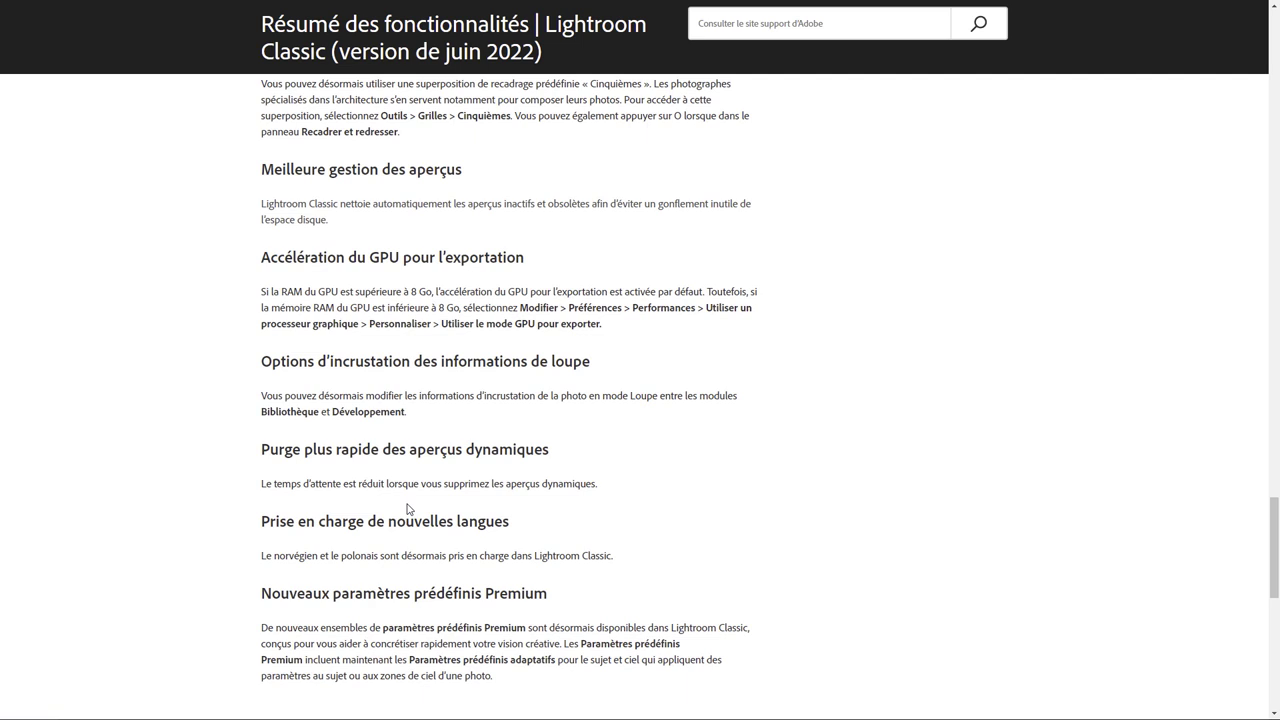
Step: Scroll the feature summary down to the Nouveaux paramètres prédéfinis Premium section and footer
scroll(407, 509, down, 2)
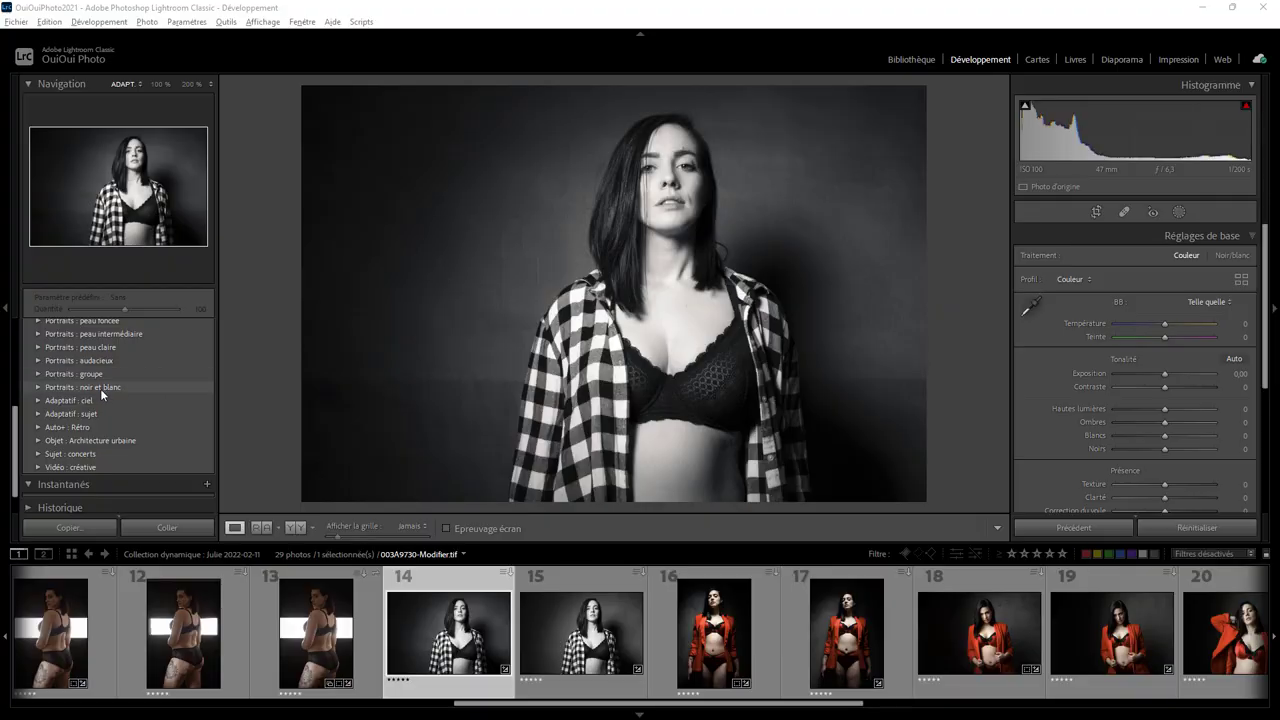
Step: Expand the Adaptatif : sujet preset group and select photo 18, the red-jacket portrait
click(37, 412)
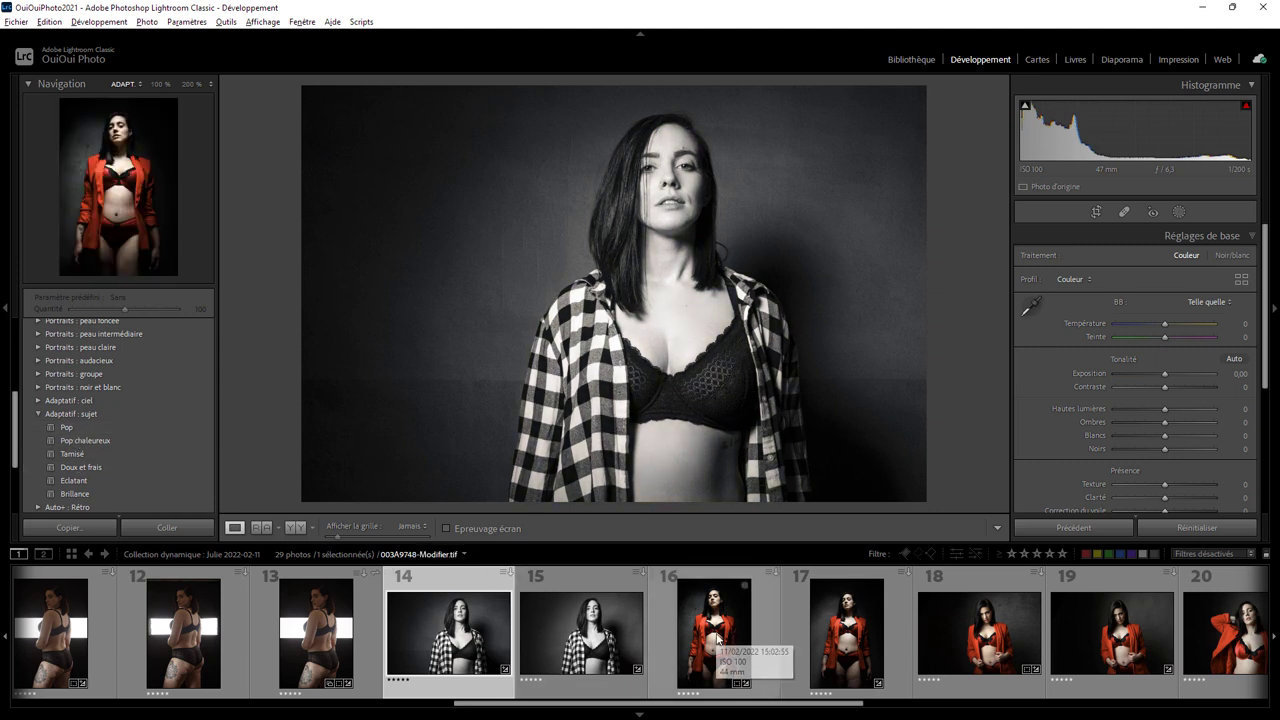
click(975, 637)
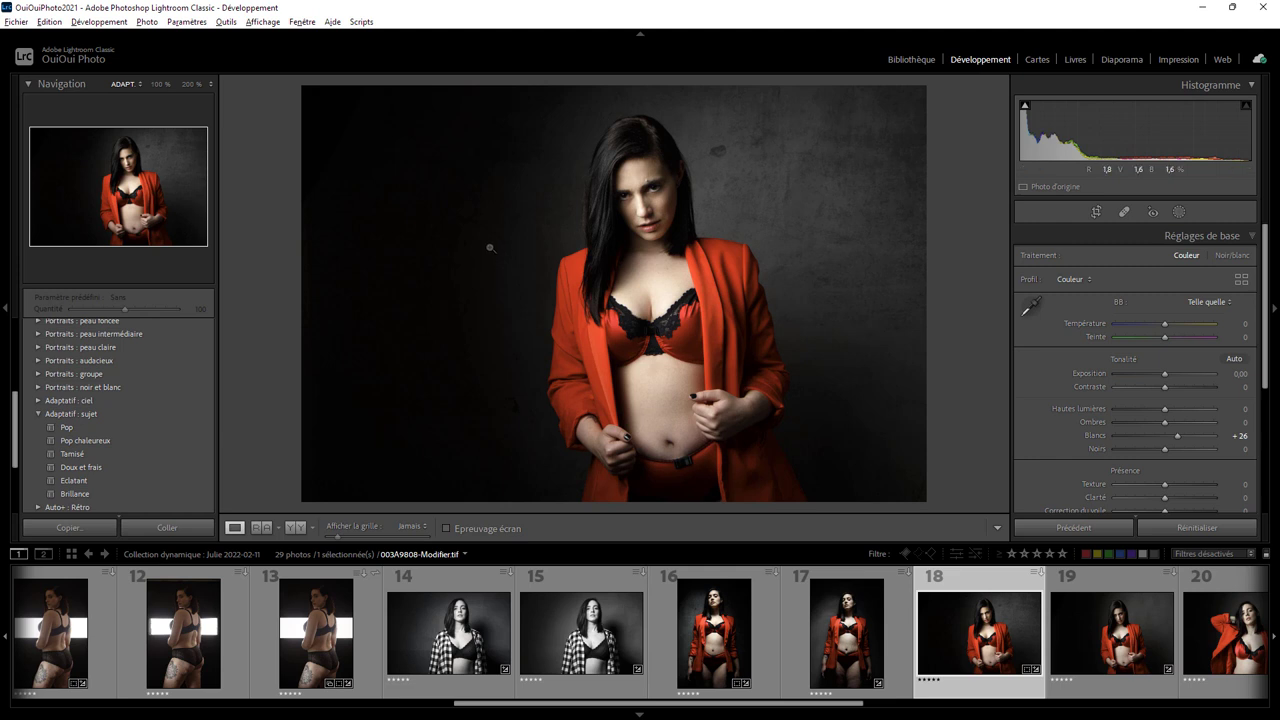
Step: Cycle Develop's loupe overlay to exposure and lens info, then view the date, ISO 100 and 28 mm overlay in Library
key(i)
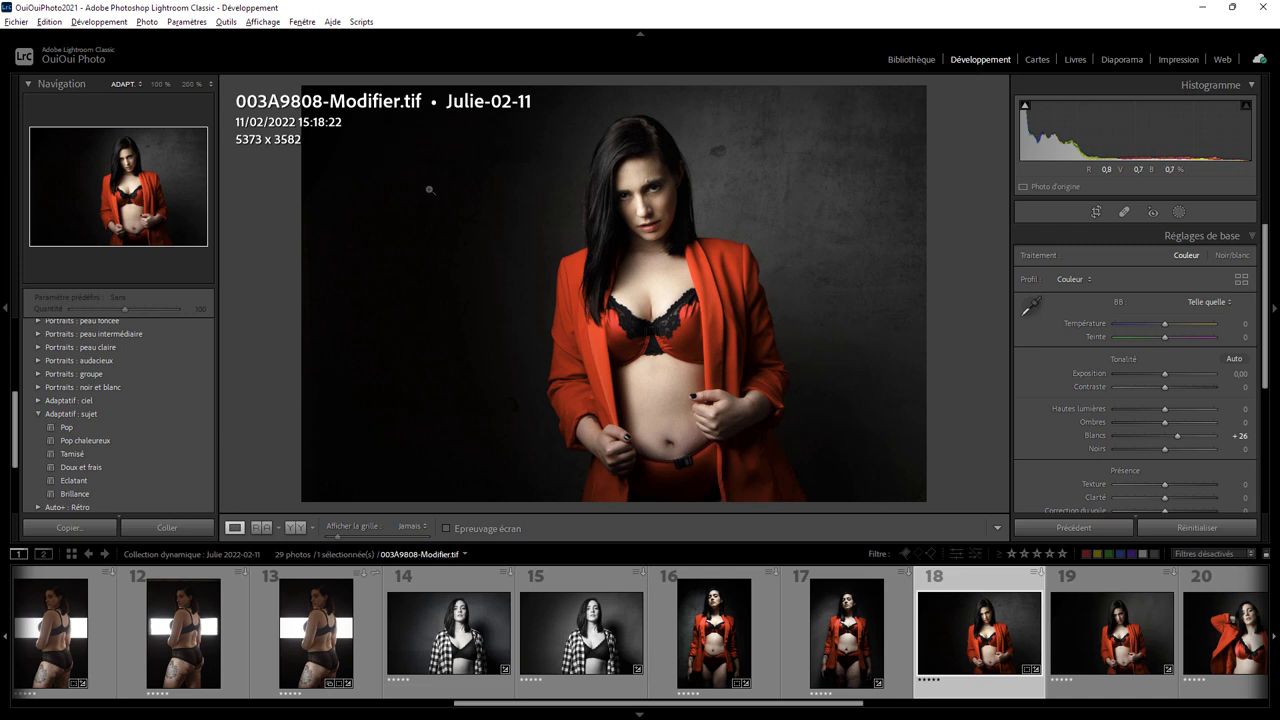
key(i)
key(i)
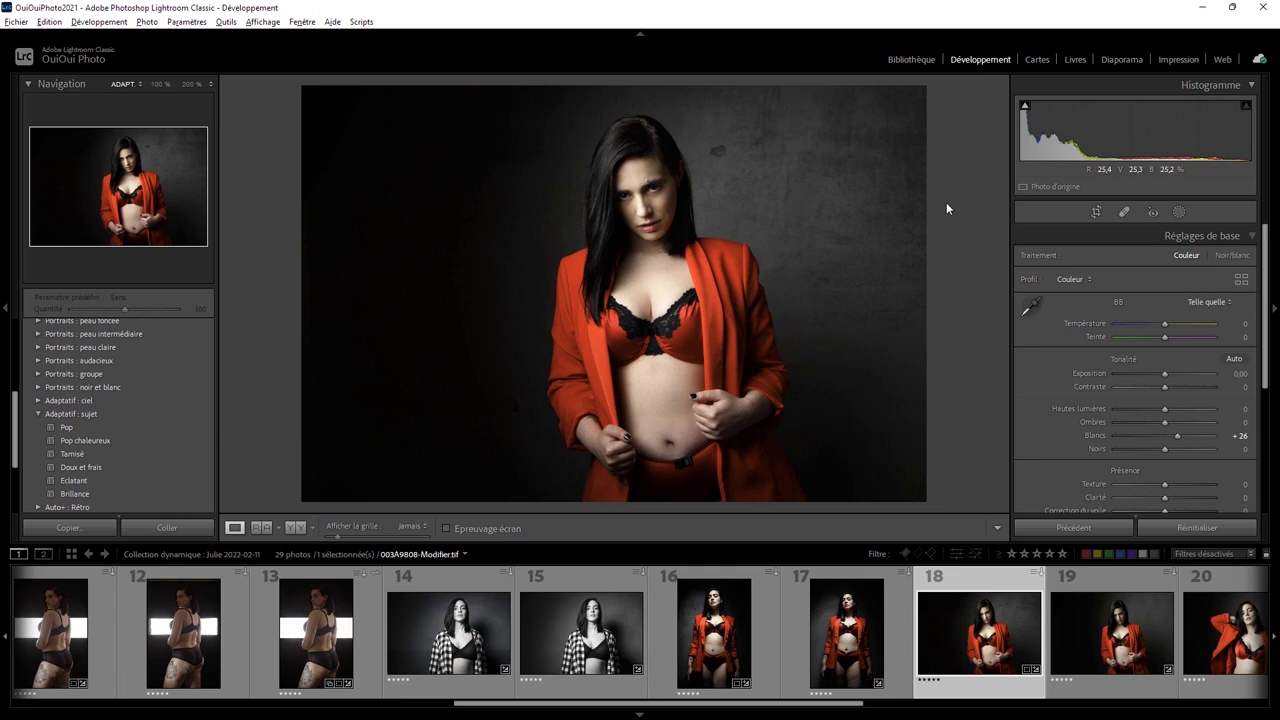
click(920, 61)
mouse_move(1265, 205)
mouse_down()
mouse_move(1268, 510)
mouse_move(1267, 445)
mouse_up()
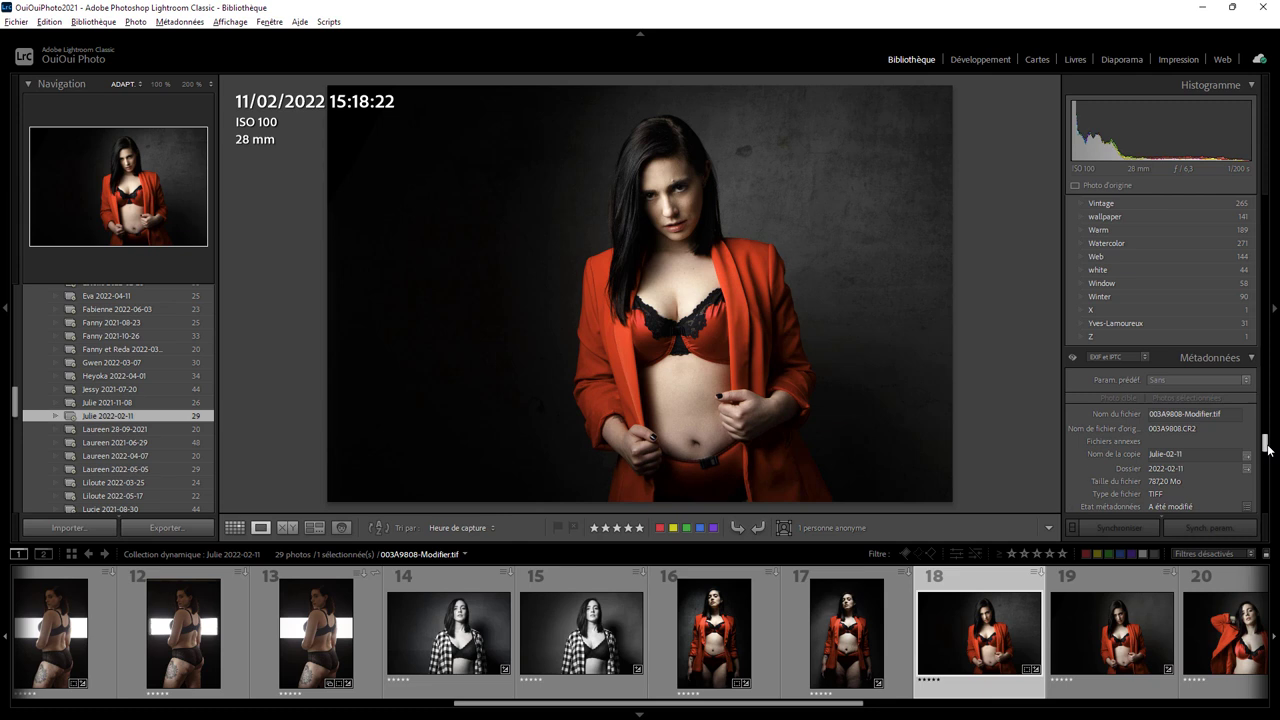
Step: Switch the Métadonnées panel from EXIF et IPTC to Par défaut and scroll through its fields
click(1110, 346)
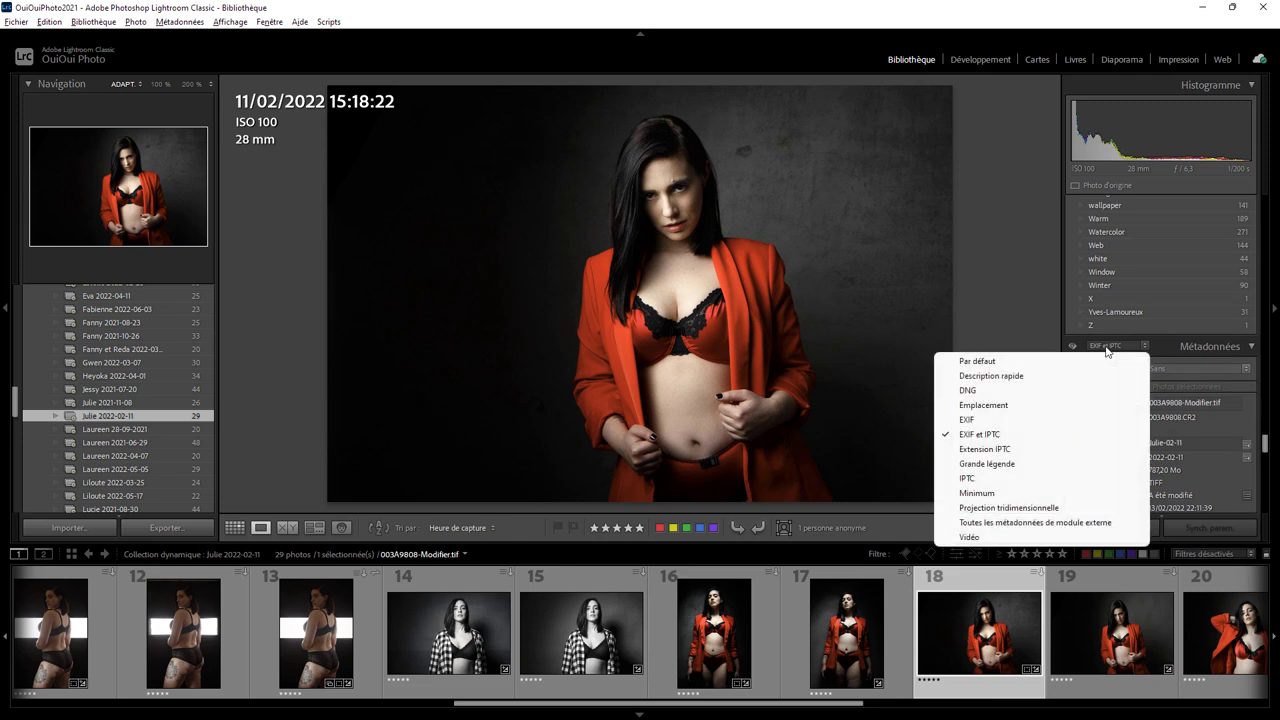
click(1040, 360)
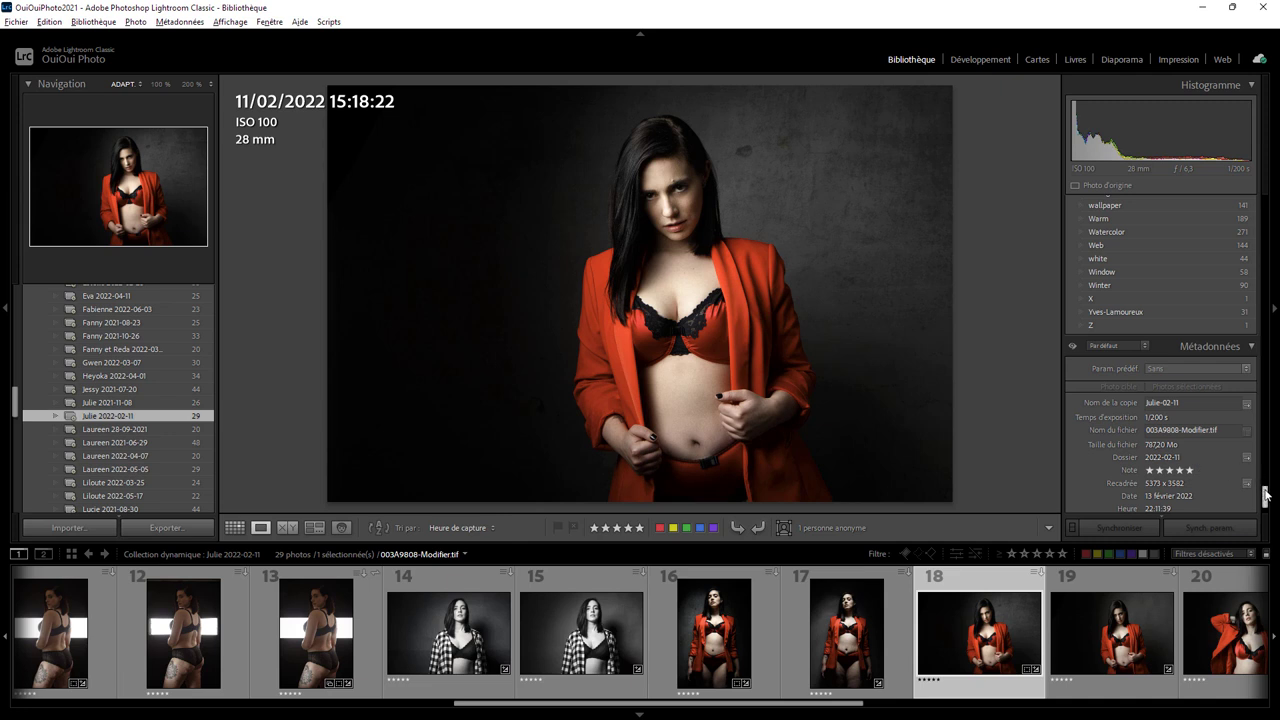
scroll(1265, 492, up, 3)
scroll(1265, 492, down, 3)
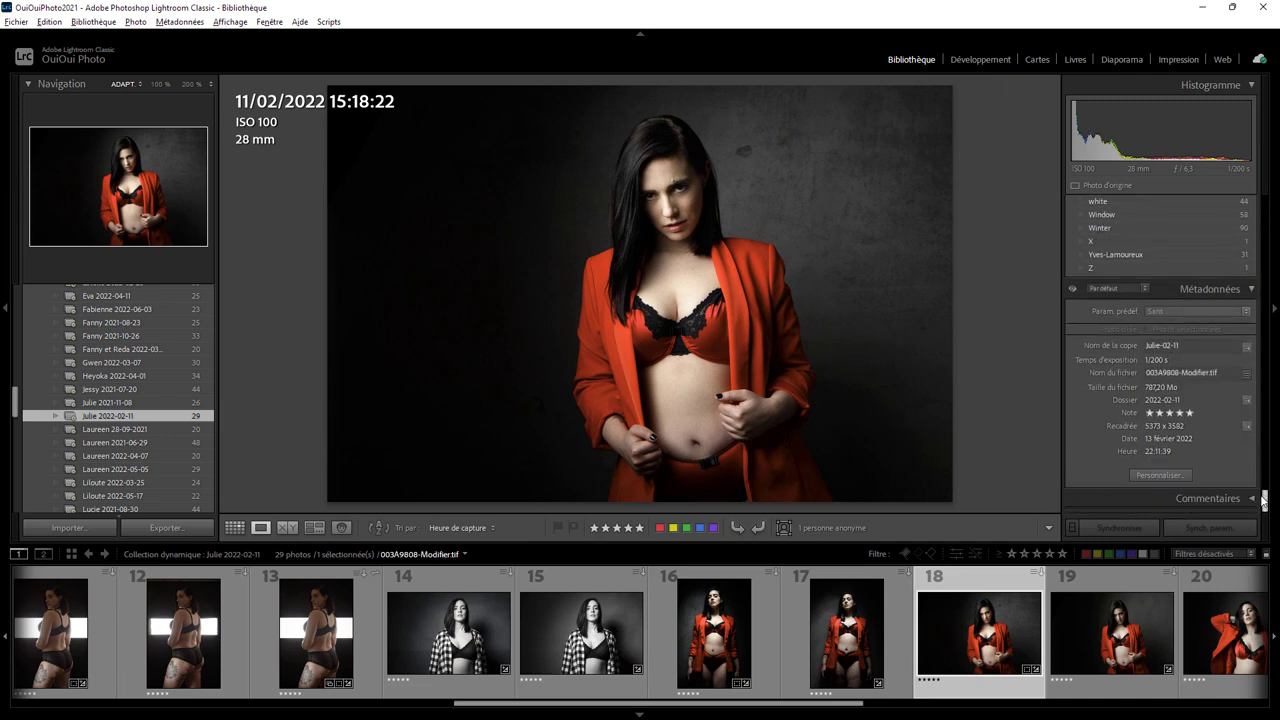